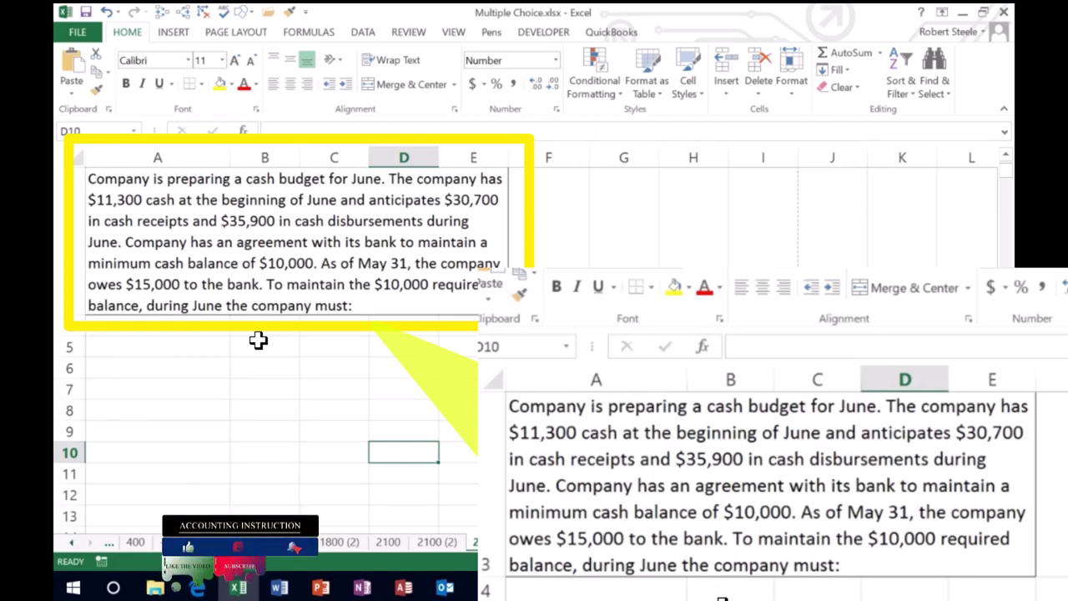
# Enter the label "Beg" in A5 and the beginning cash amount 11300 in B5.
pyautogui.press('Left')
pyautogui.press('Left')
pyautogui.press('Left')
pyautogui.press('Up')
pyautogui.press('Up')
pyautogui.press('Up')
pyautogui.press('Up')
pyautogui.press('Up')
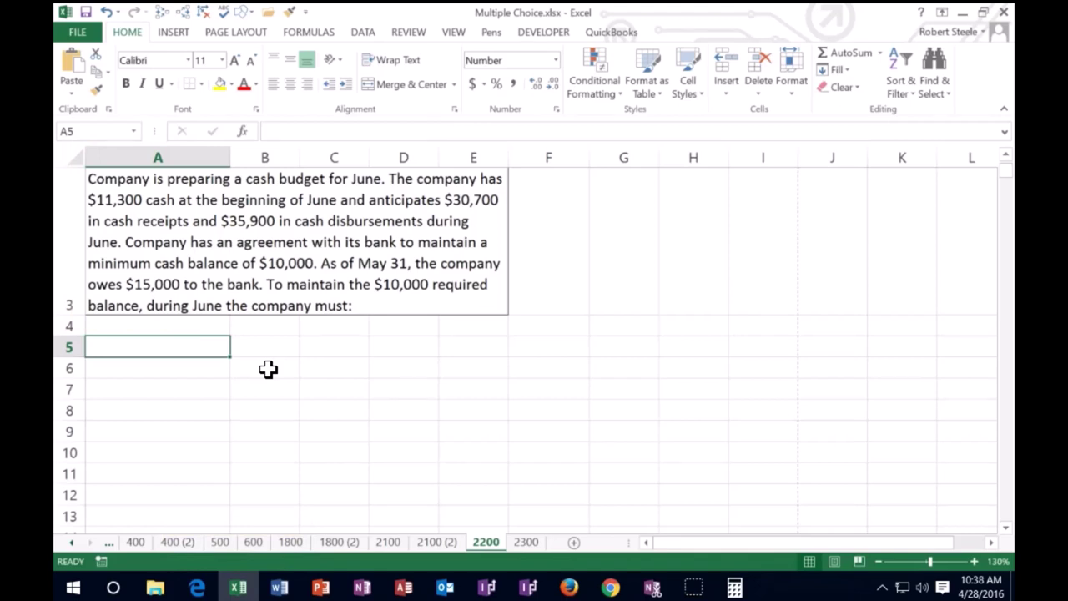
pyautogui.write('Bi')
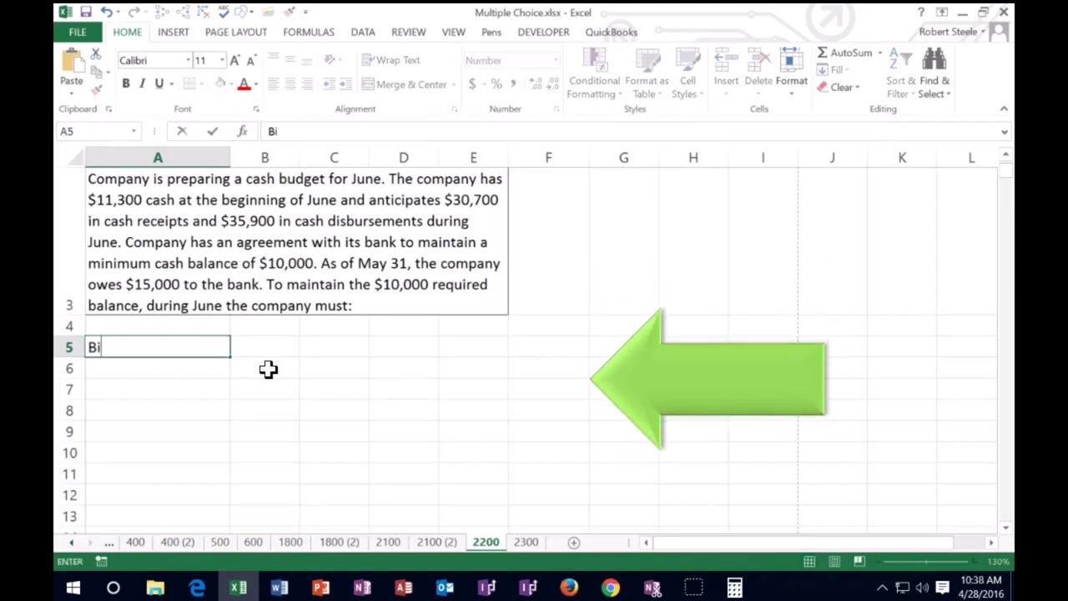
pyautogui.write('g')
pyautogui.press('BackSpace')
pyautogui.press('BackSpace')
pyautogui.write('eg')
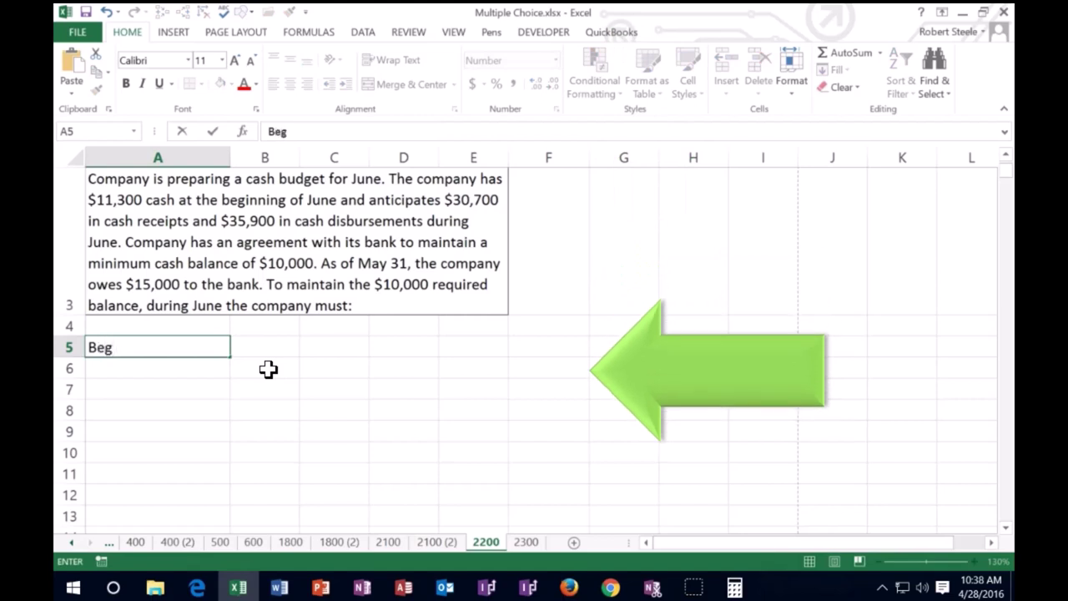
pyautogui.press('Tab')
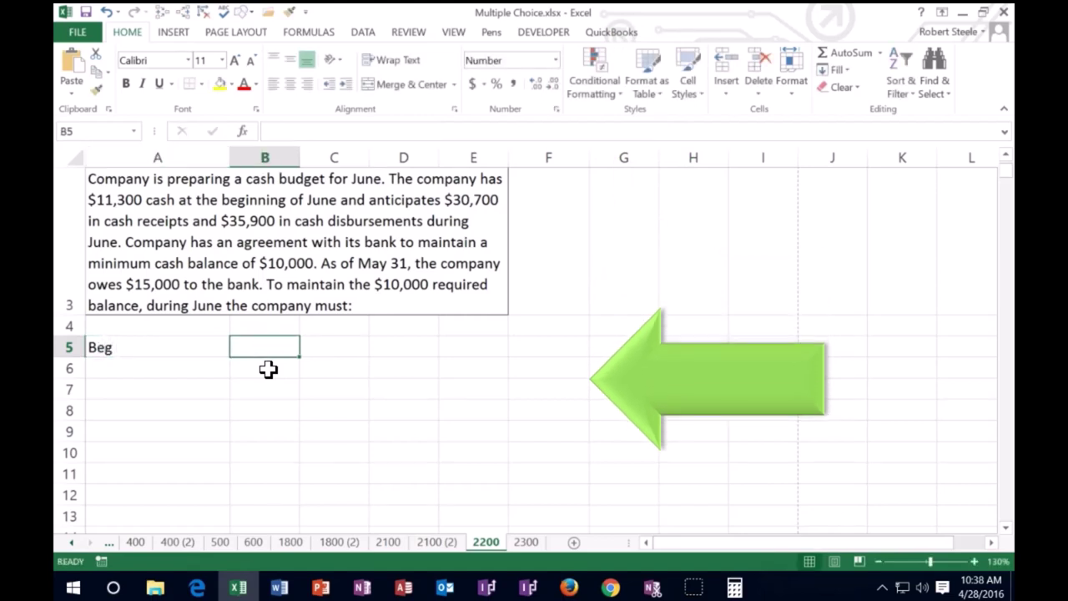
pyautogui.write('11,30')
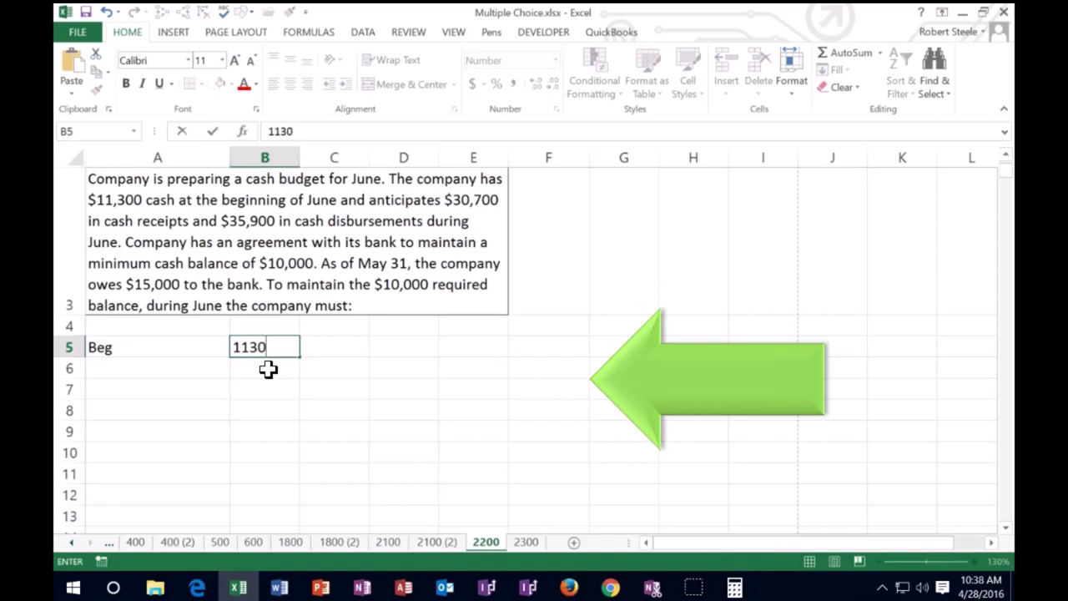
pyautogui.write('0')
pyautogui.press('Return')
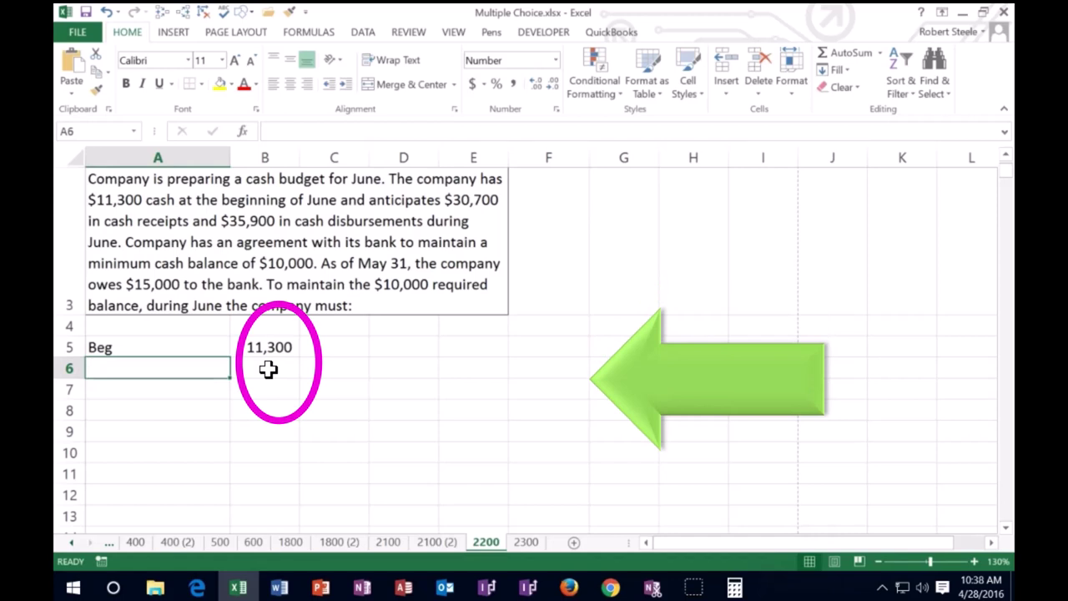
# Add a "receipts" row below Beg, with the label in A6 and 30700 in B6.
pyautogui.write('re')
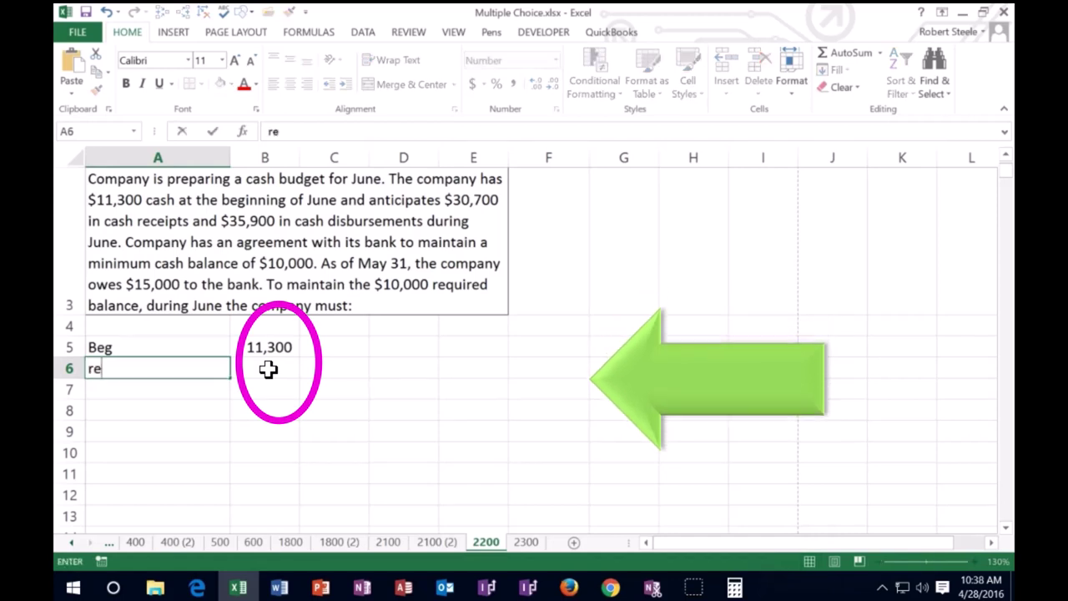
pyautogui.write('ceipts')
pyautogui.press('Tab')
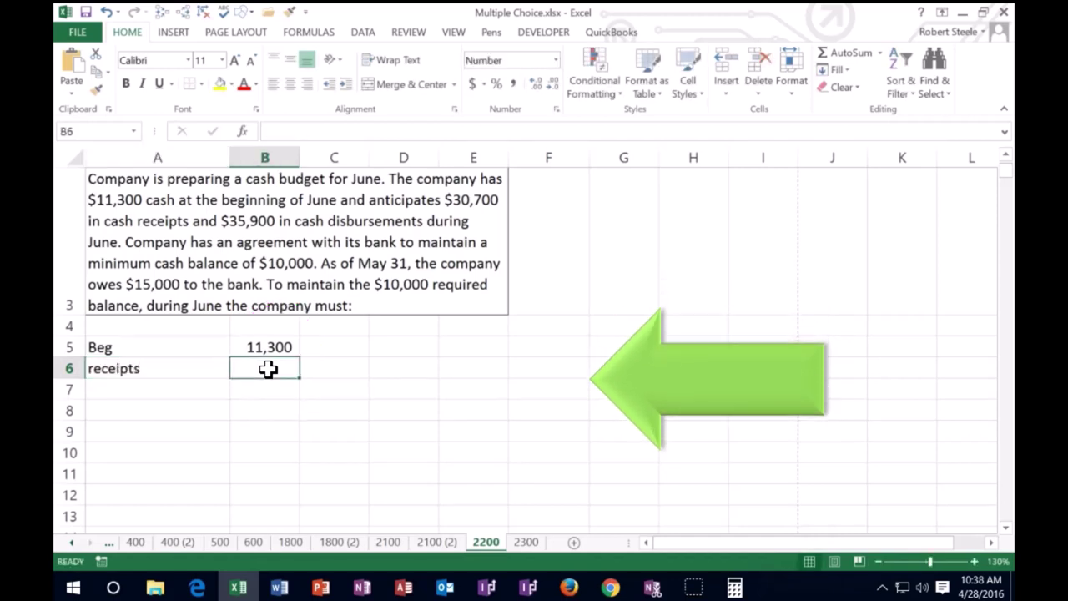
pyautogui.write('30700')
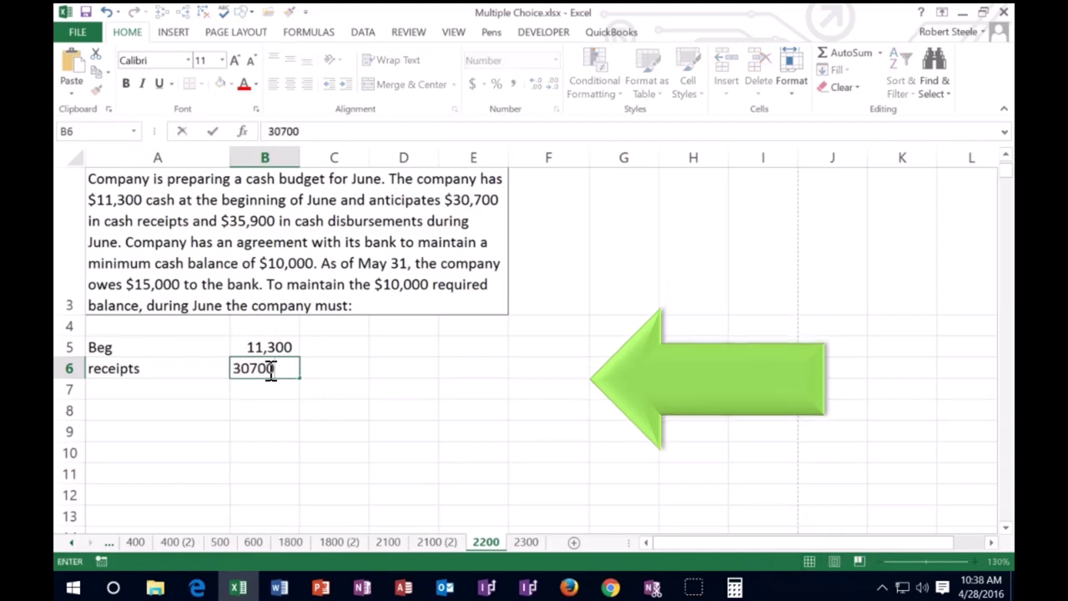
pyautogui.press('Return')
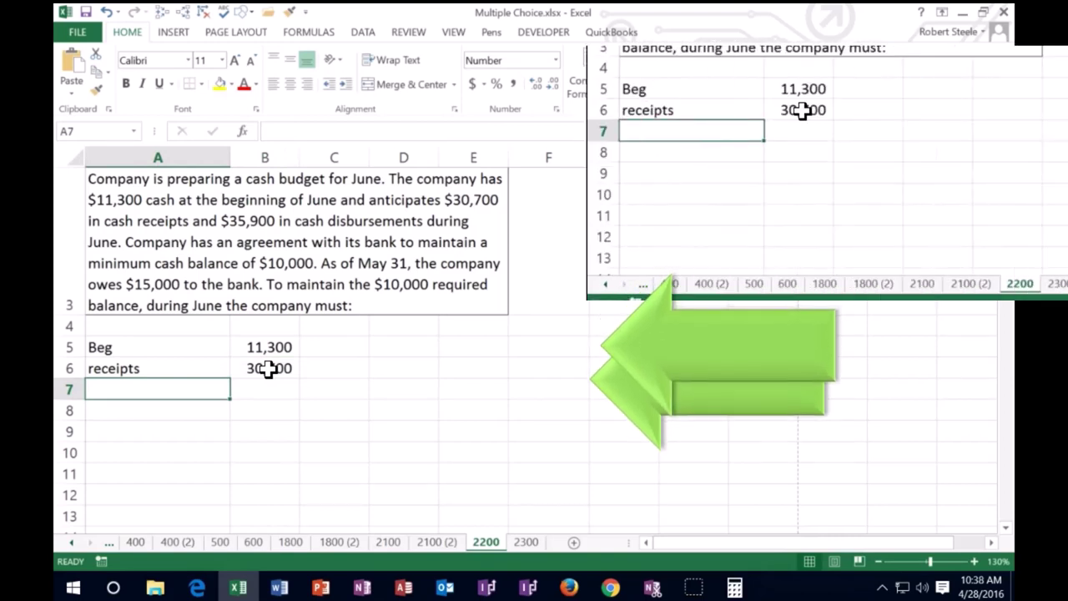
# Add a "disburs" row with the label in A7 and the negative amount -35900 in B7.
pyautogui.write('d')
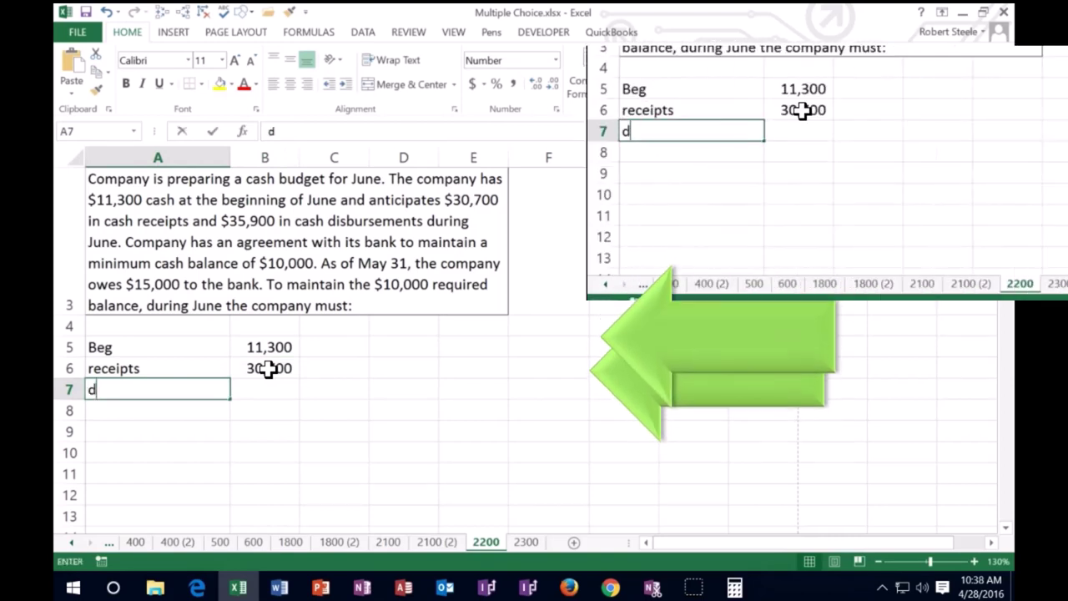
pyautogui.write('isburs')
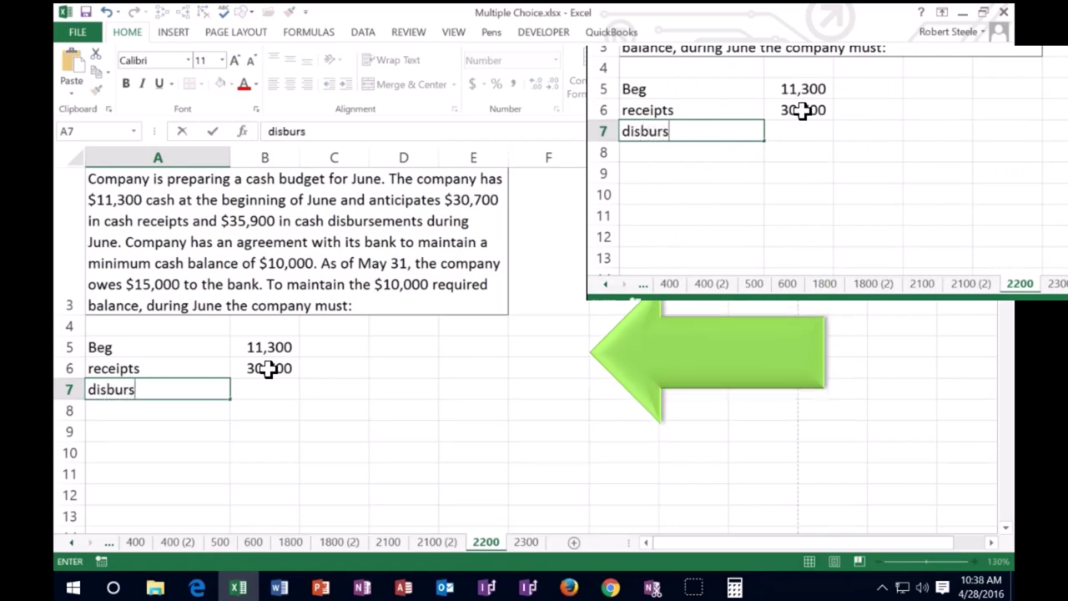
pyautogui.press('Tab')
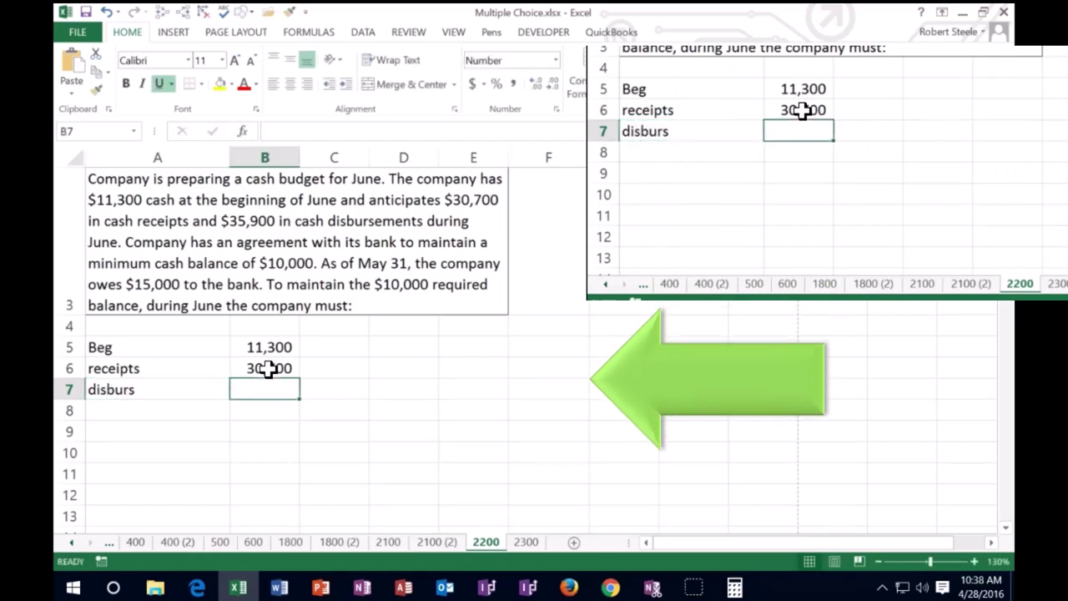
pyautogui.write('3')
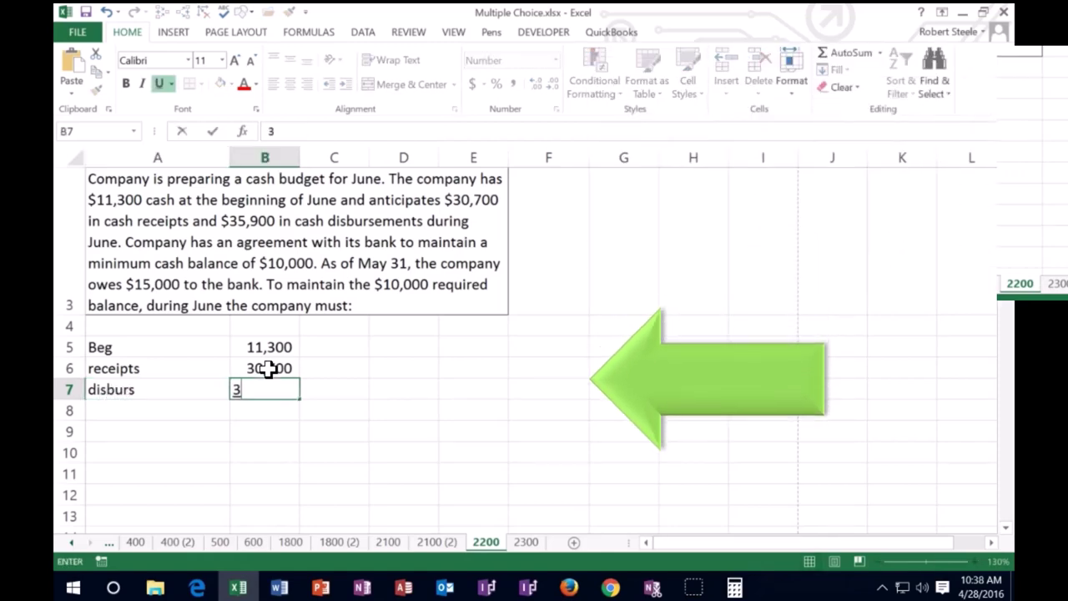
pyautogui.press('BackSpace')
pyautogui.write('-')
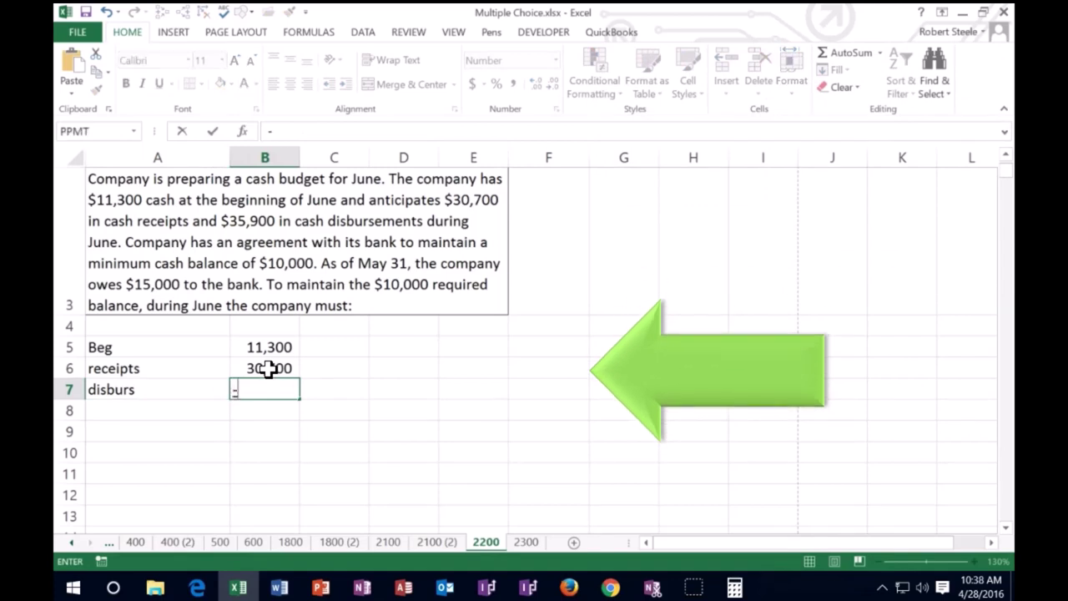
pyautogui.write('35900')
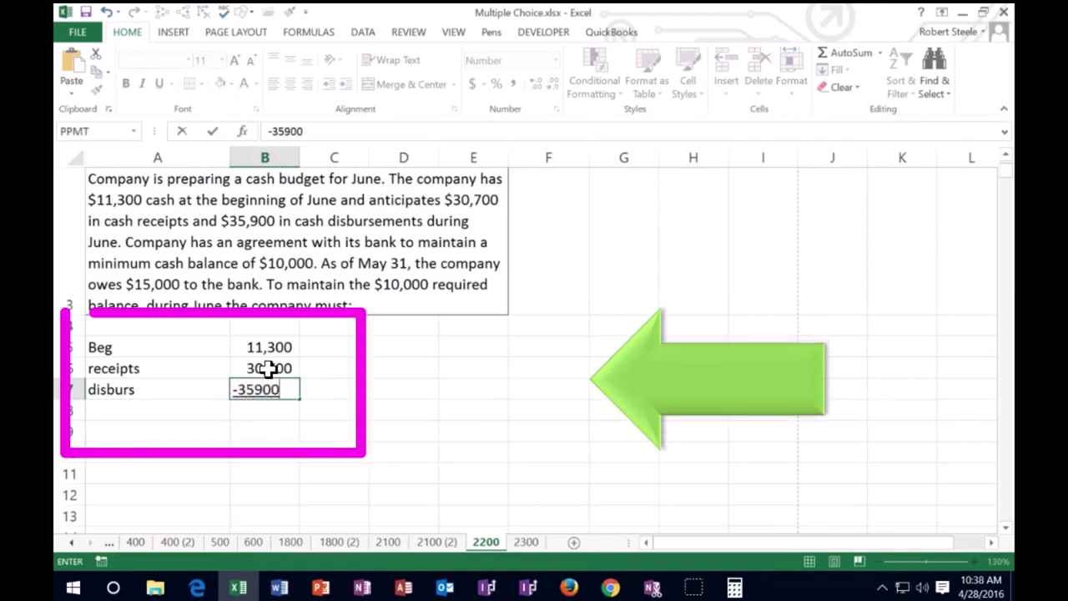
pyautogui.press('Return')
# Remove the underline from the disbursement amount in B7 and reapply it.
pyautogui.press('Up')
pyautogui.press('Right')
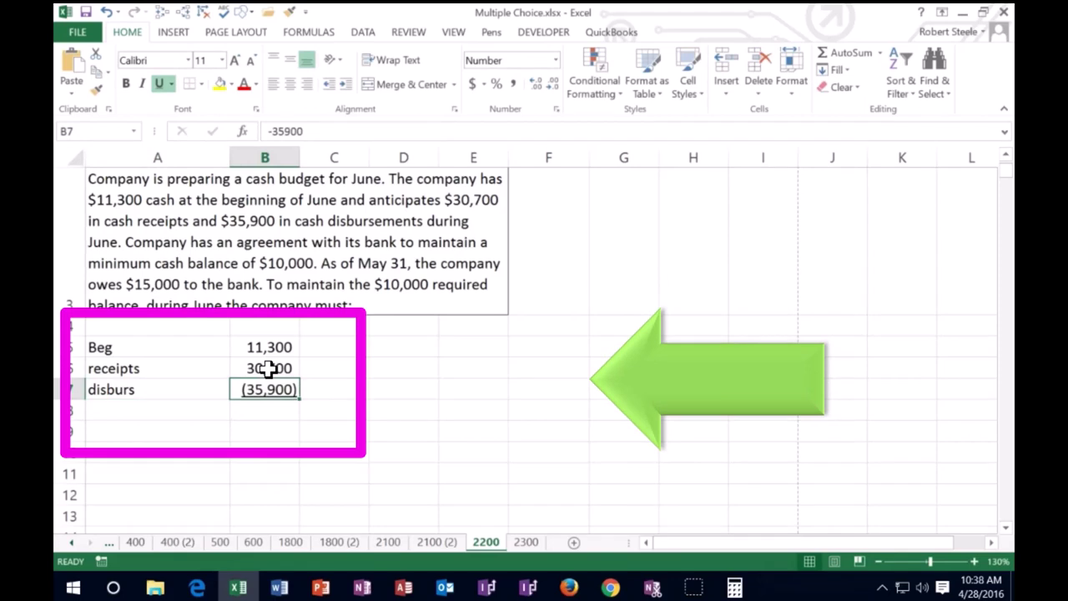
pyautogui.moveTo(171, 58); pyautogui.dragTo(166, 92)
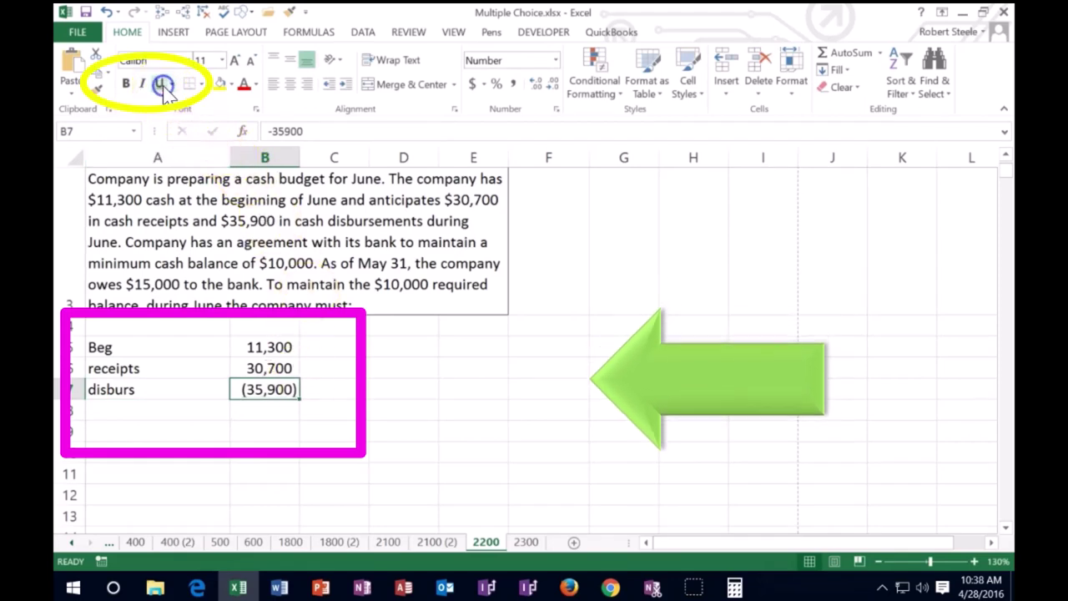
pyautogui.click(164, 87)
pyautogui.click(140, 410)
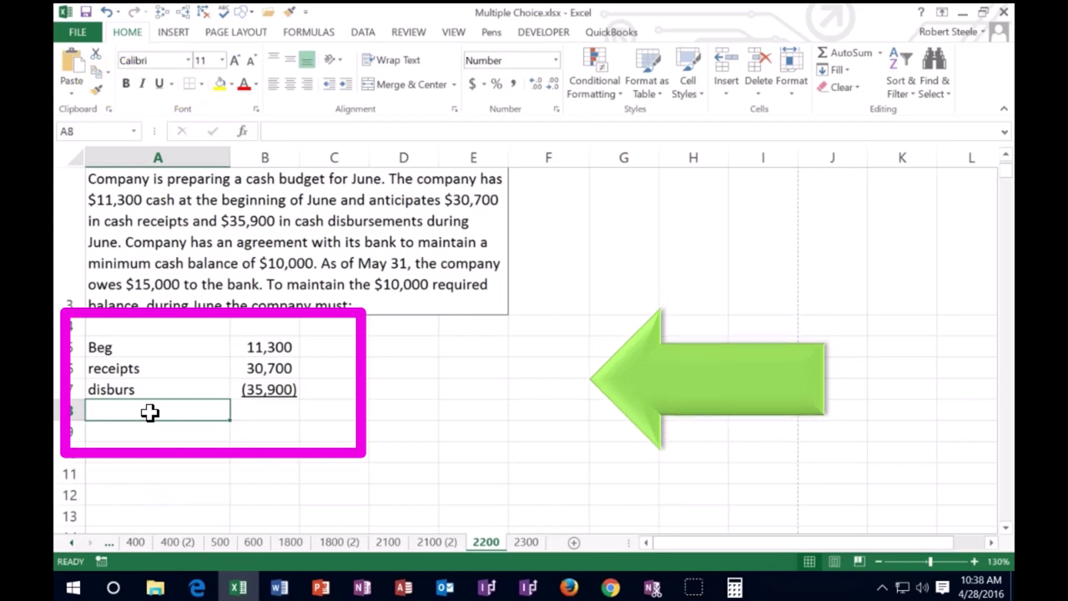
# Enter the label "Min" in D5 and the minimum cash balance 10000 in E5.
pyautogui.click(400, 347)
pyautogui.write('Mi')
pyautogui.press('Tab')
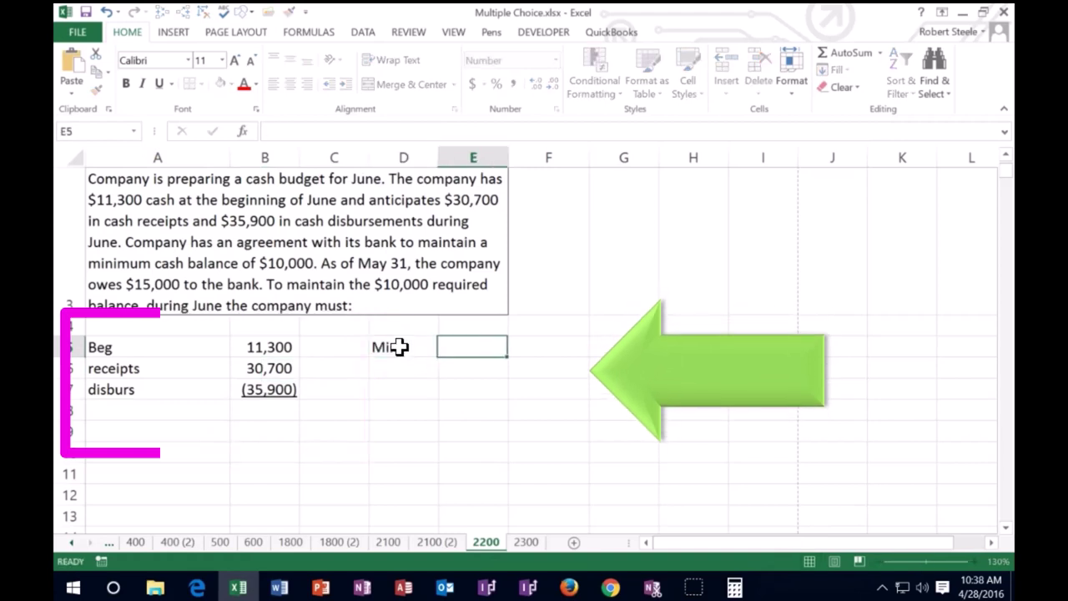
pyautogui.write('10000')
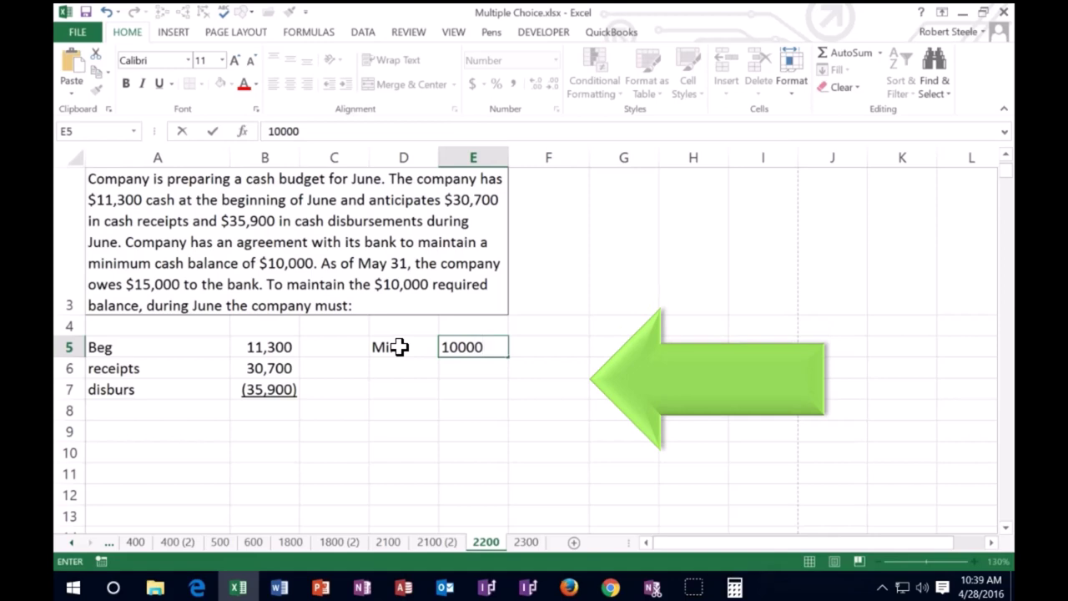
pyautogui.press('Return')
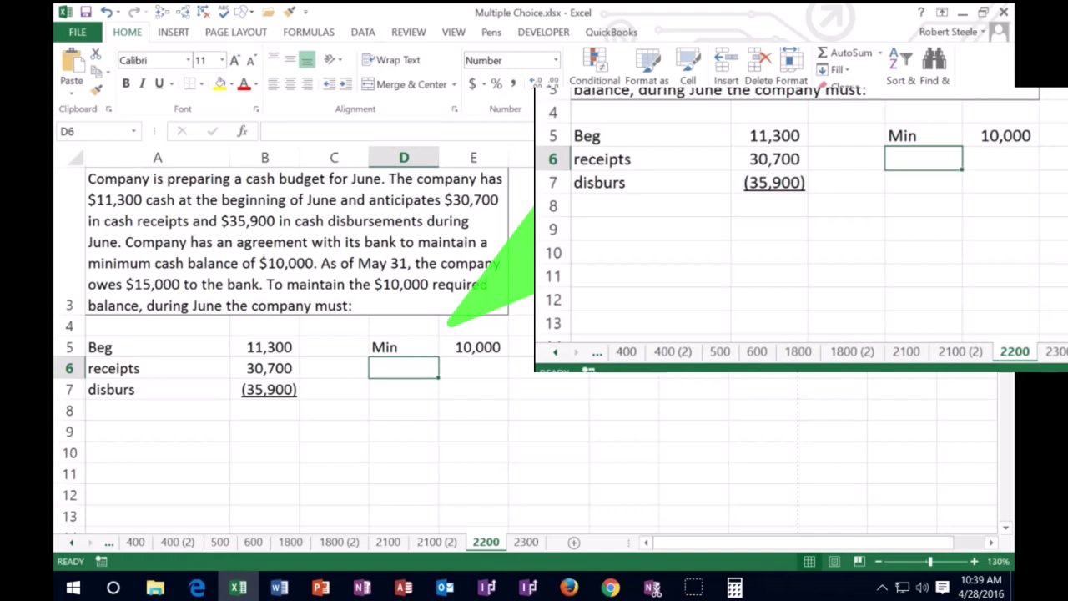
# Record the bank debt below the minimum balance, with "Loan" in D6 and 15000 in E6.
pyautogui.write('Loan')
pyautogui.press('Tab')
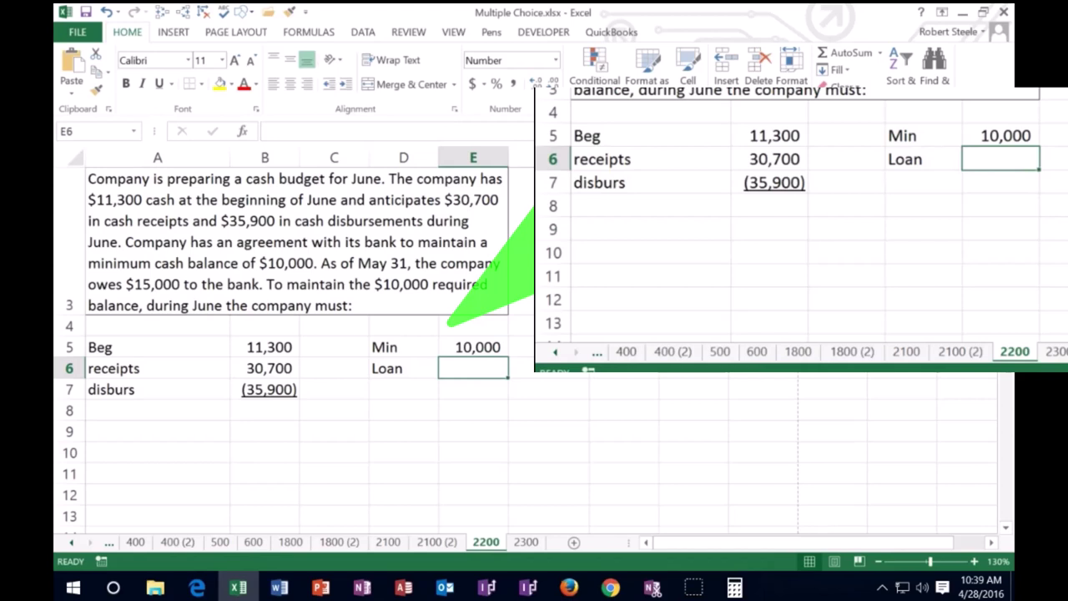
pyautogui.write('15000')
pyautogui.press('Return')
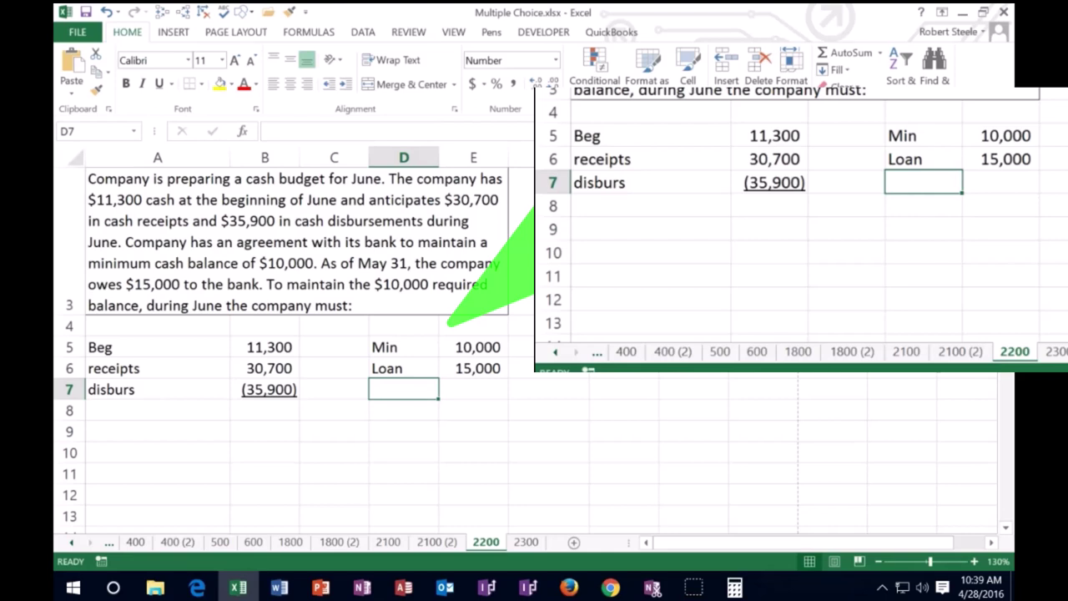
pyautogui.moveTo(531, 292)
pyautogui.mouseDown()
pyautogui.moveTo(144, 367)
pyautogui.moveTo(301, 232)
pyautogui.mouseUp()
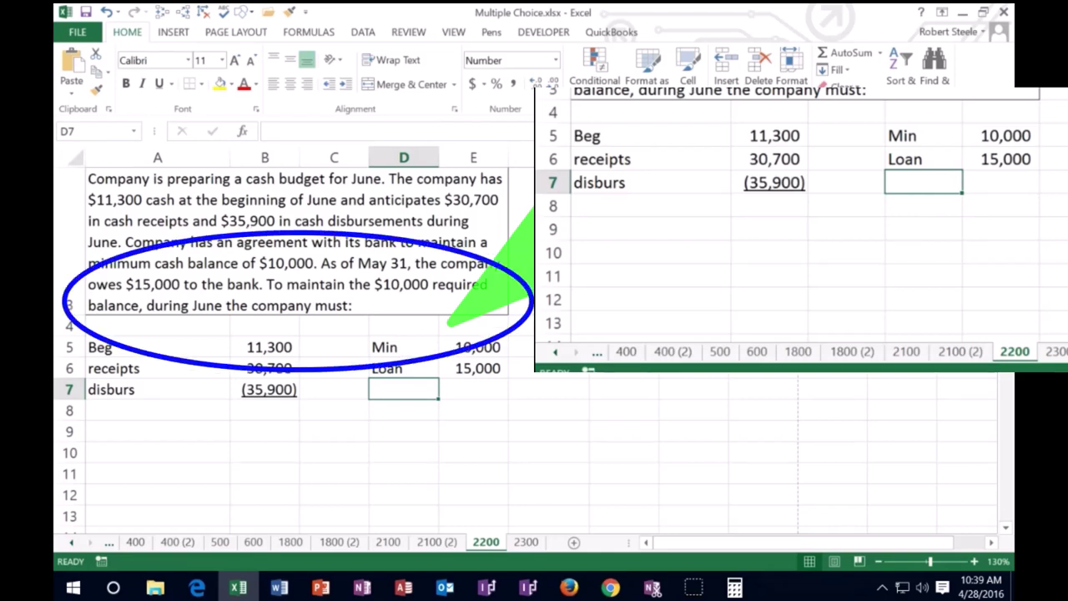
# Label A8 "End" and compute the ending cash in B8 with a SUM of B5:B7.
pyautogui.press('Return')
pyautogui.press('Home')
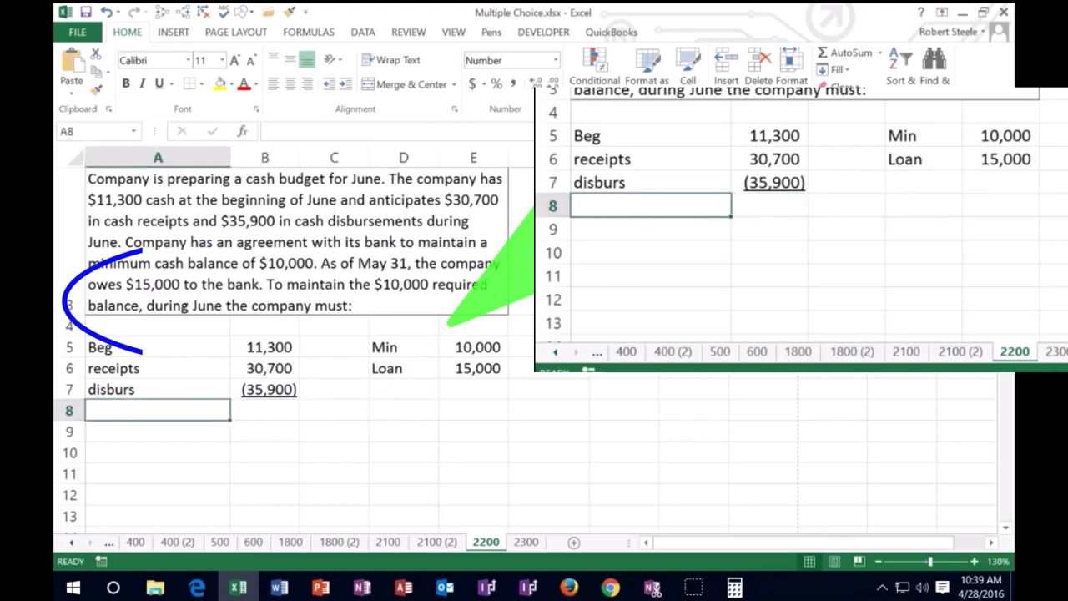
pyautogui.write('End')
pyautogui.press('Tab')
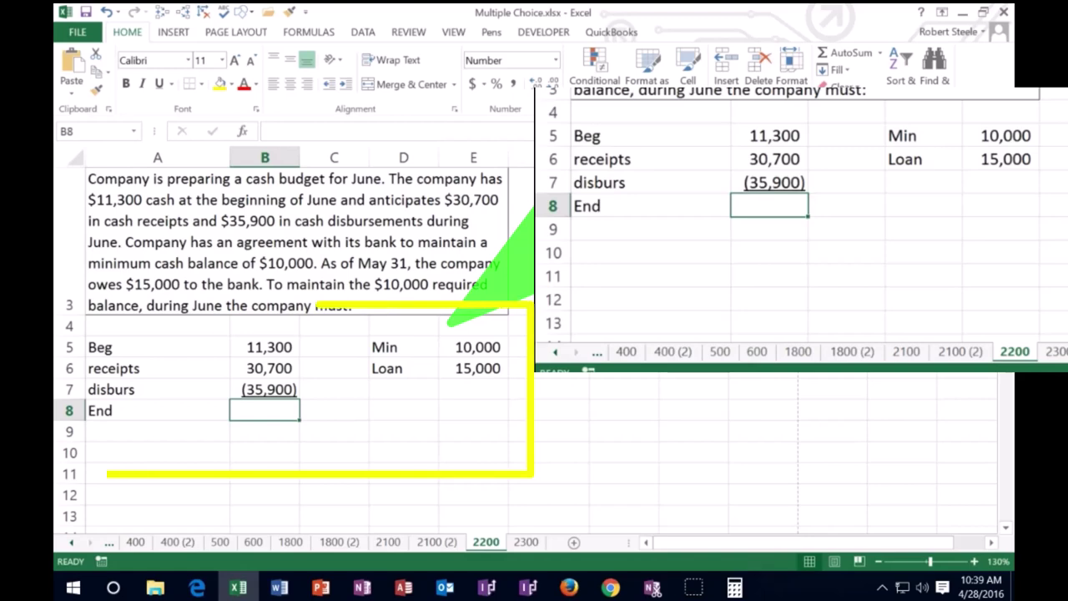
pyautogui.write('=sum(')
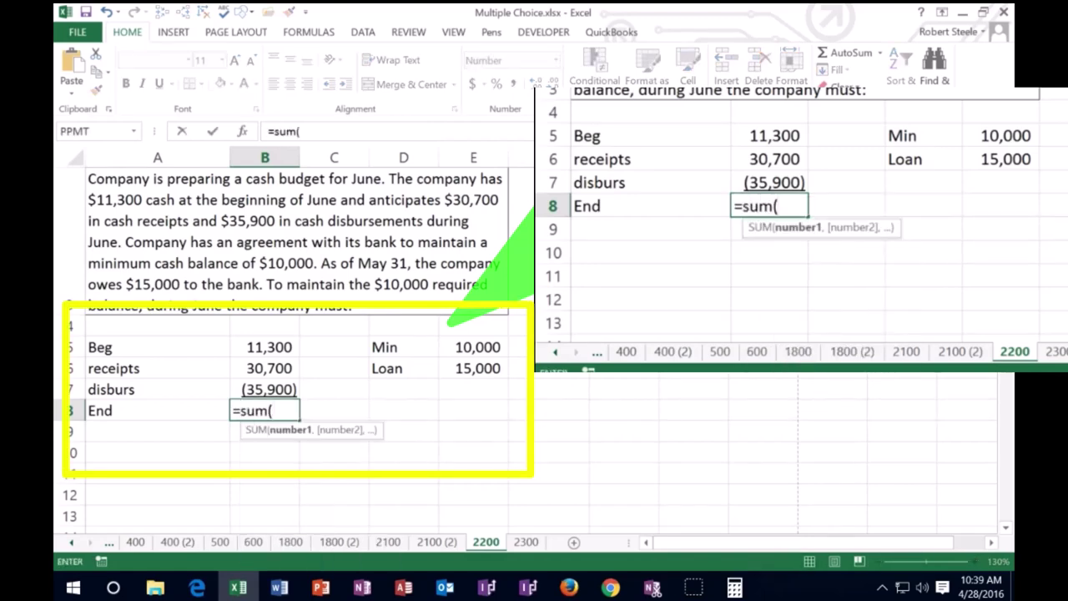
pyautogui.moveTo(267, 348); pyautogui.dragTo(250, 386)
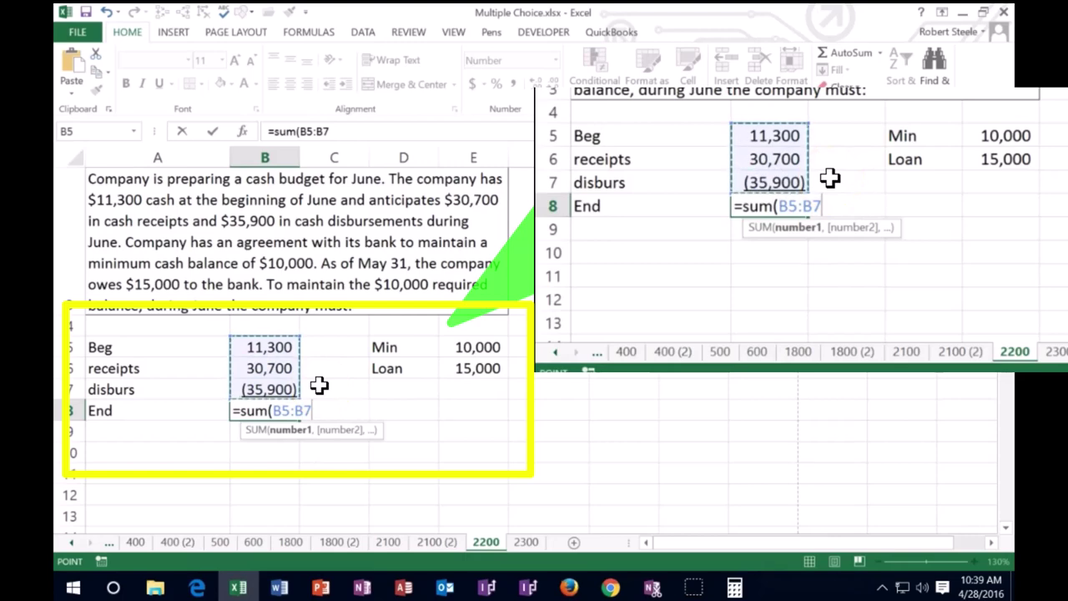
pyautogui.press('Return')
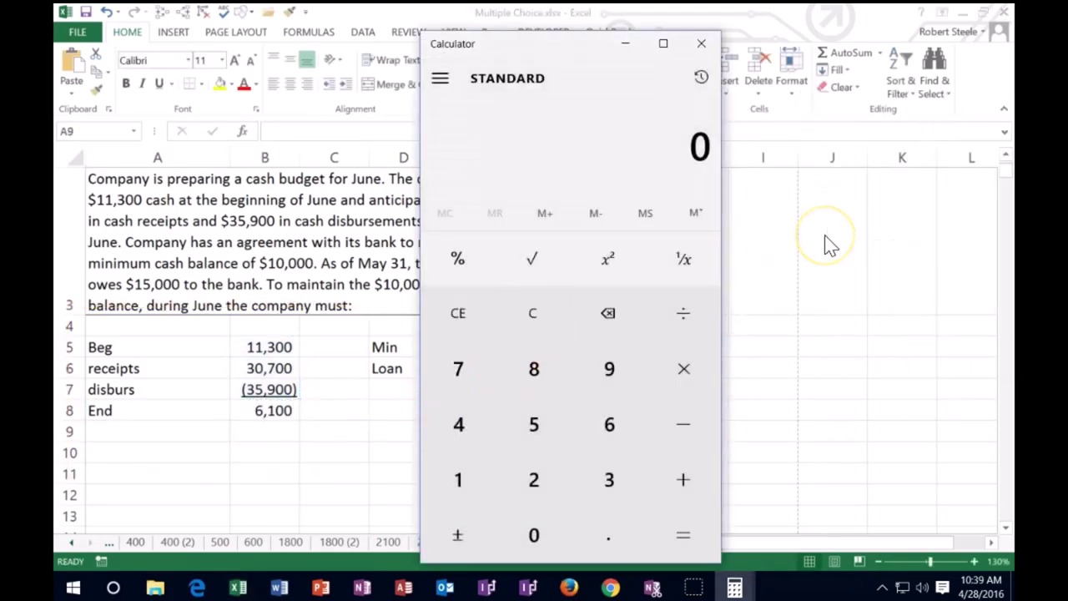
# Check the ending cash in Calculator by computing 11300 + 30700 - 35900.
pyautogui.write('11300+30')
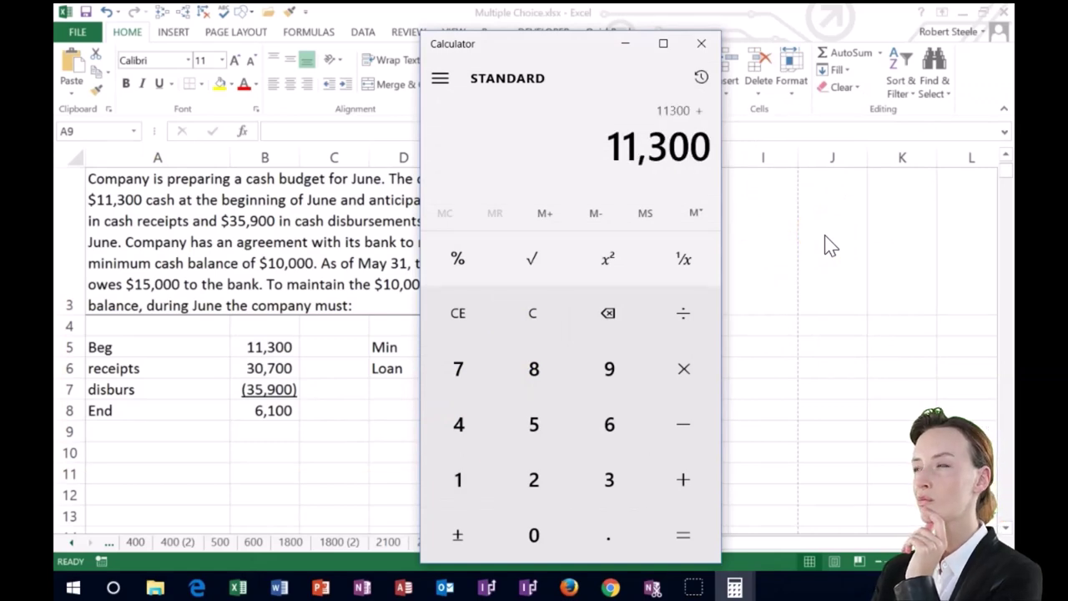
pyautogui.write('700')
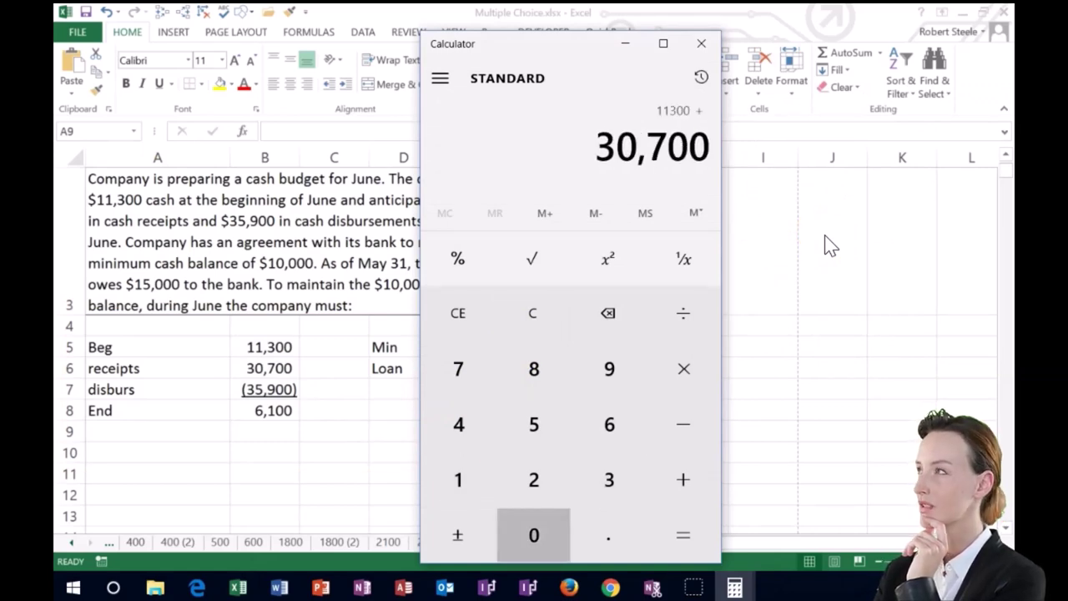
pyautogui.write('-35900=')
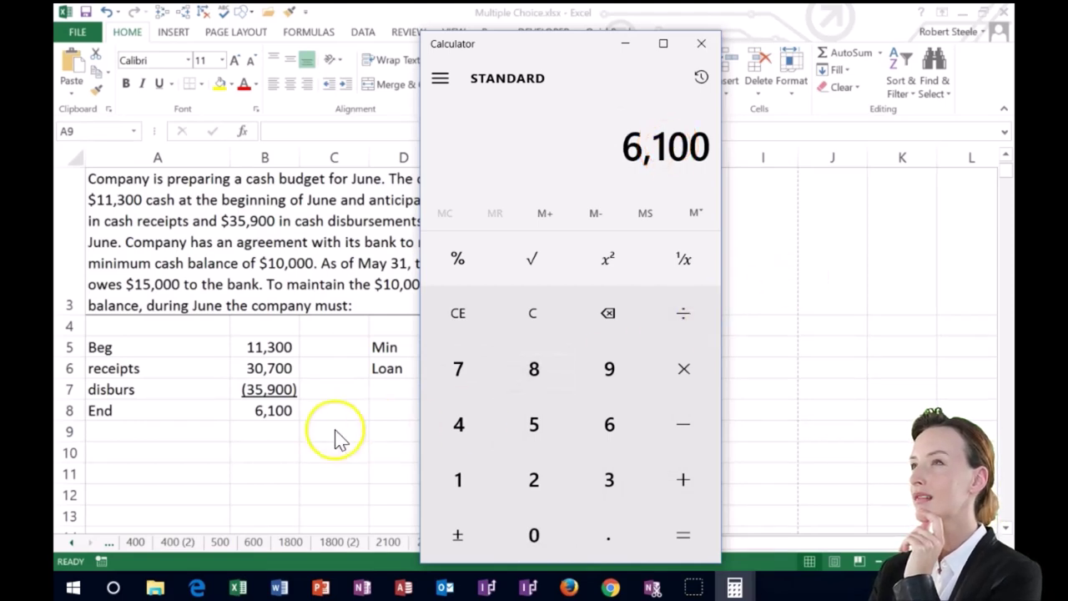
# Label A9 "Min", enter the minimum balance 10000 in B9 and underline that amount.
pyautogui.click(286, 441)
pyautogui.click(278, 436)
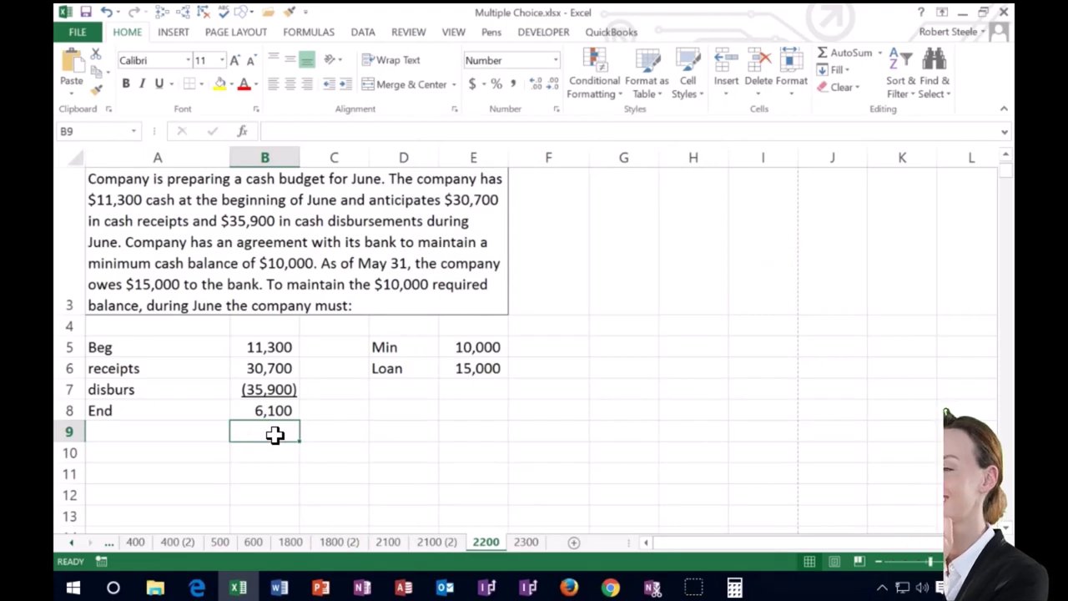
pyautogui.click(157, 437)
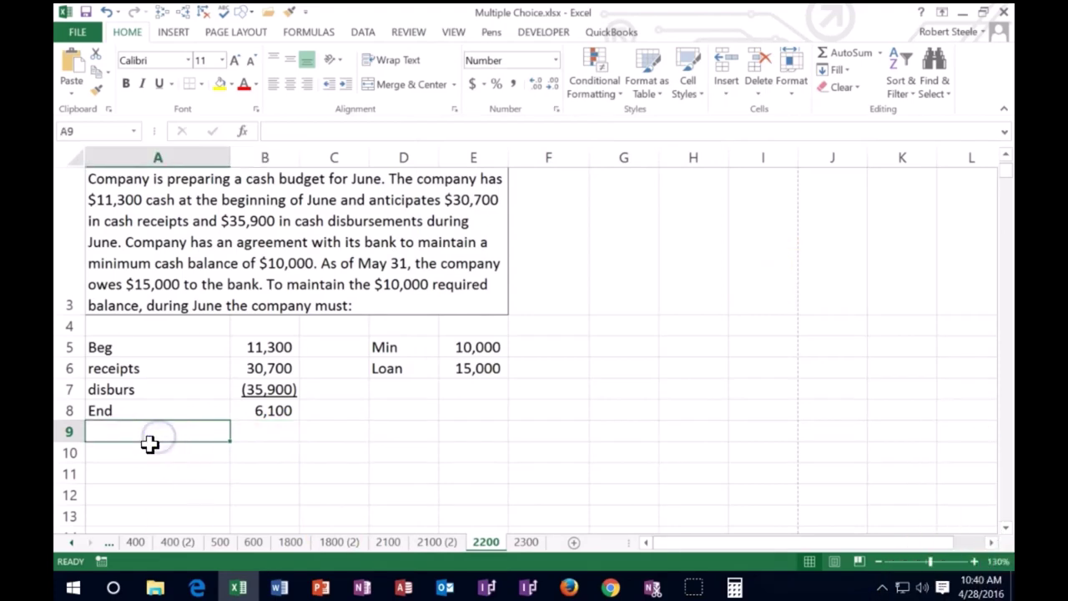
pyautogui.write('Min')
pyautogui.press('Tab')
pyautogui.write('10')
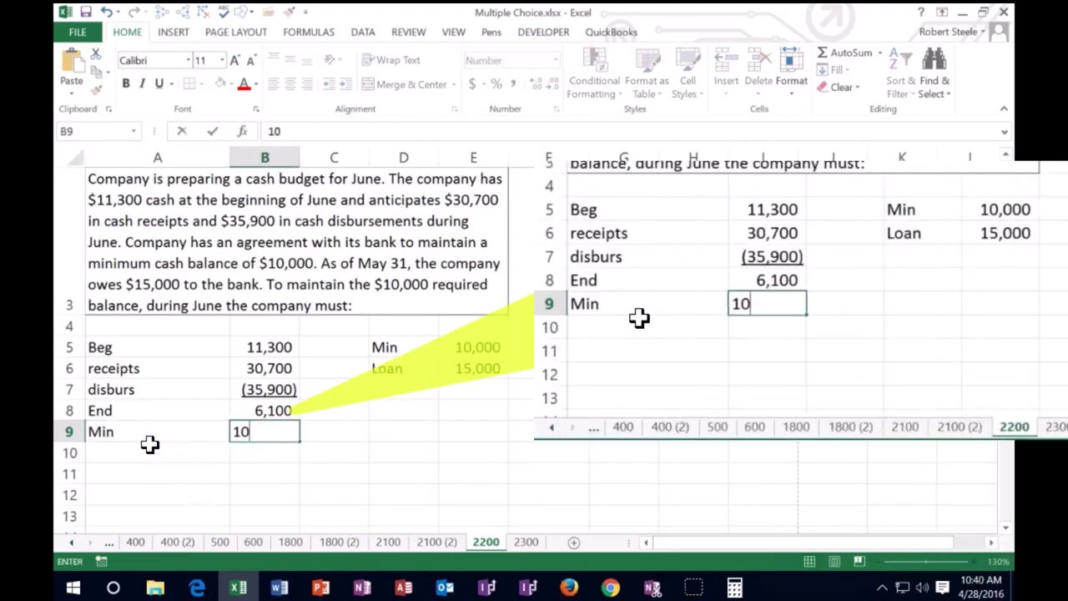
pyautogui.press('Return')
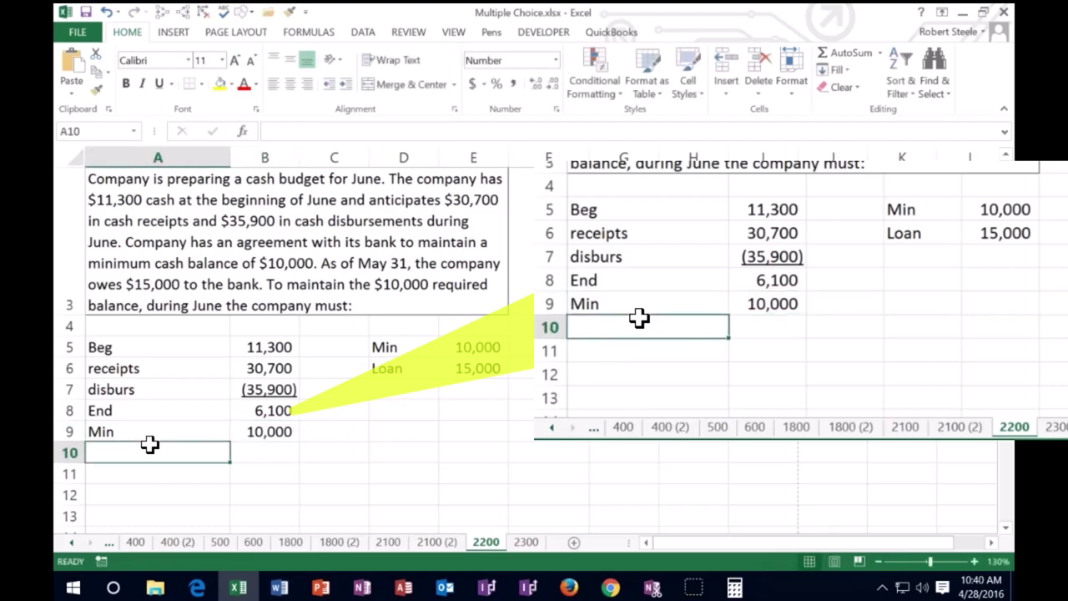
pyautogui.press('Up')
pyautogui.press('Right')
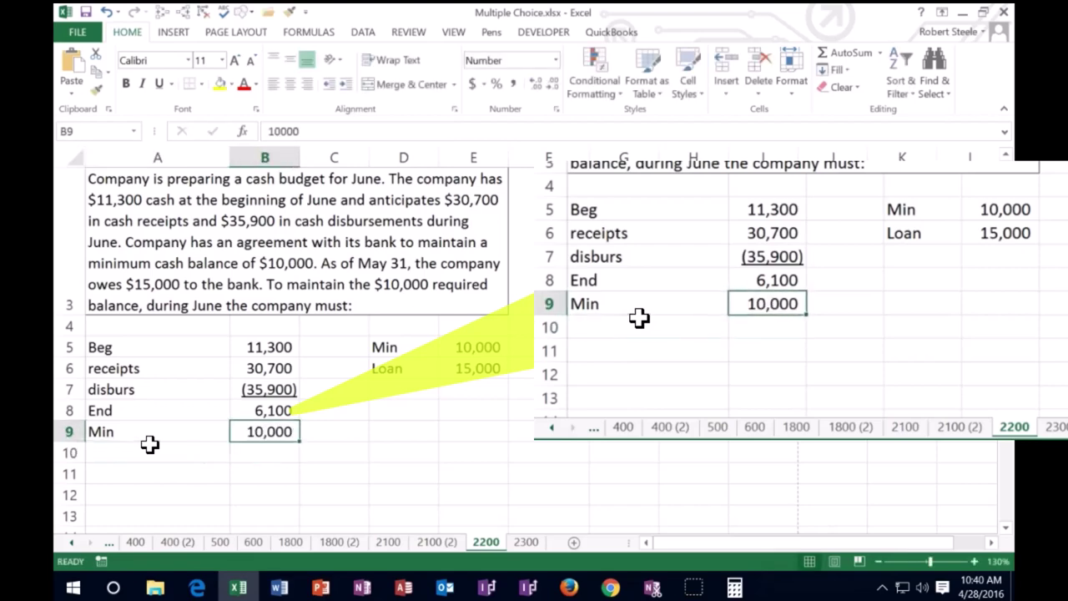
pyautogui.click(161, 84)
# Compute the cash shortfall in B10 by subtracting the ending cash from the minimum balance with =B9-B8.
pyautogui.press('Down')
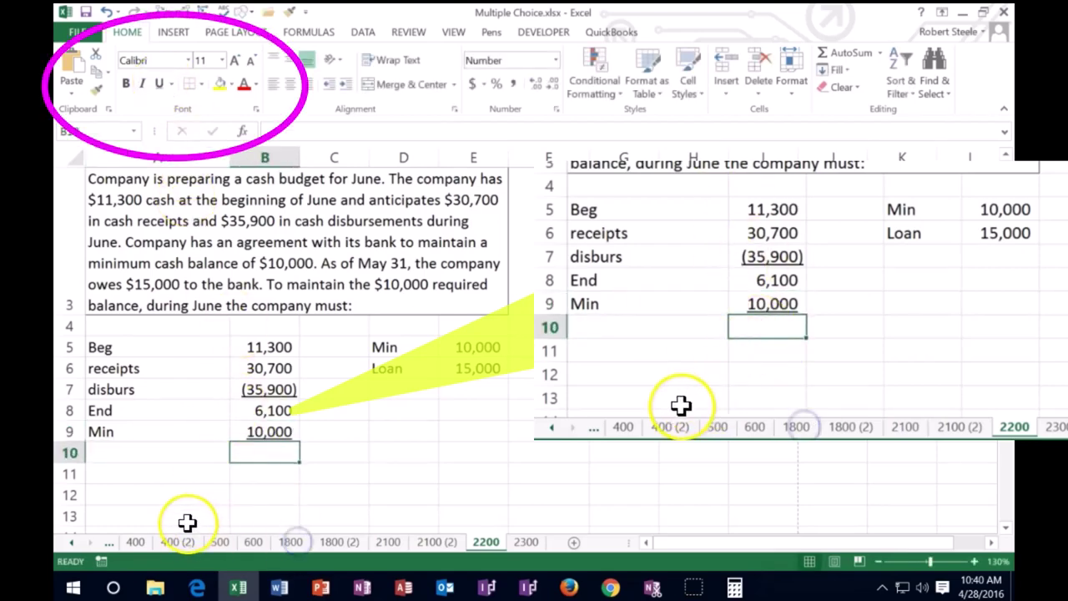
pyautogui.write('=')
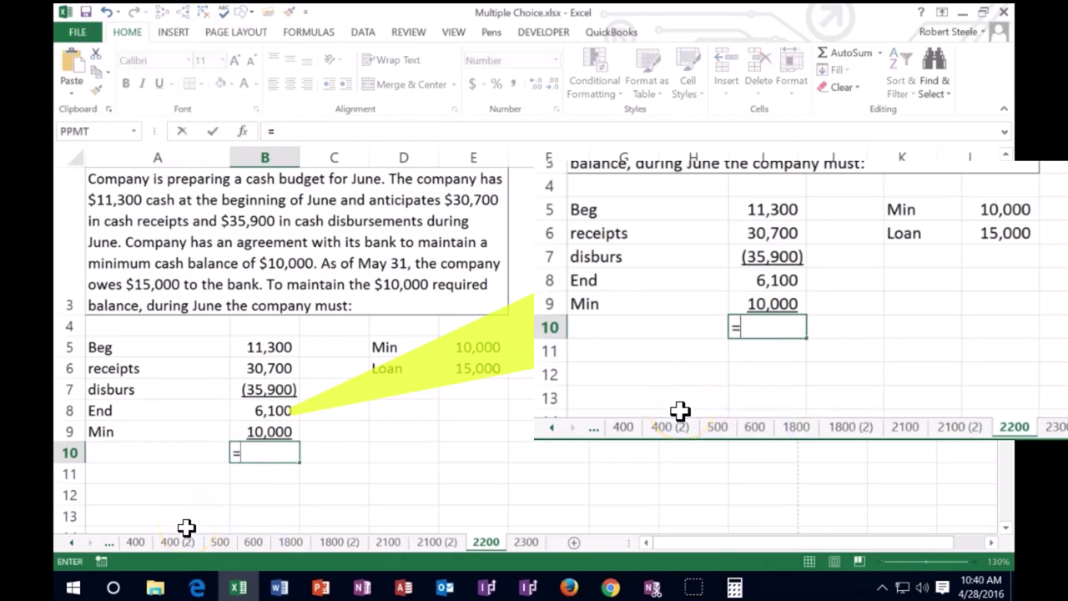
pyautogui.click(282, 427)
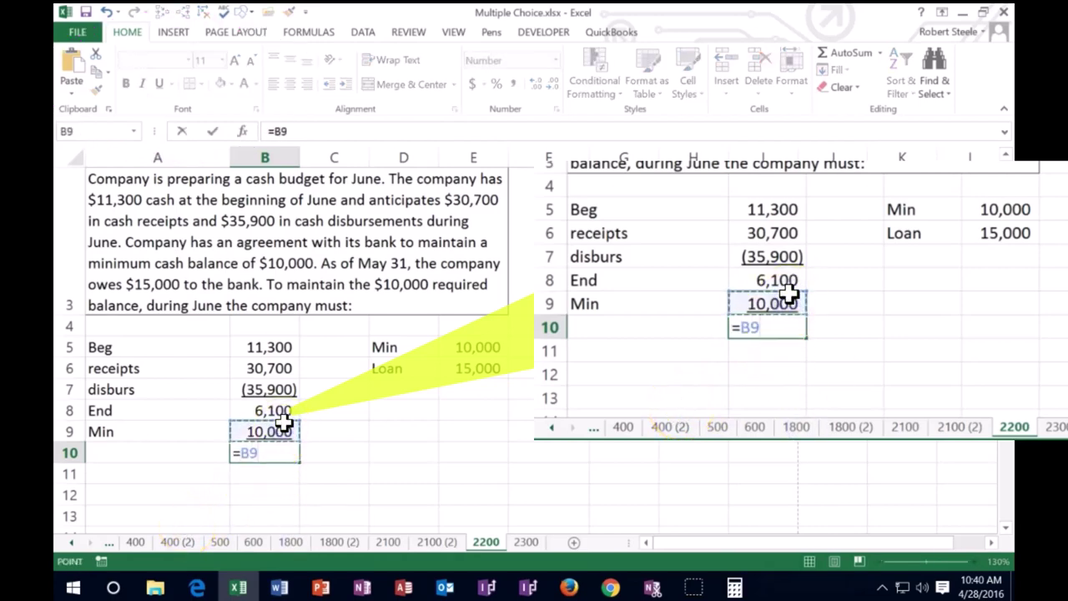
pyautogui.write('-')
pyautogui.click(282, 415)
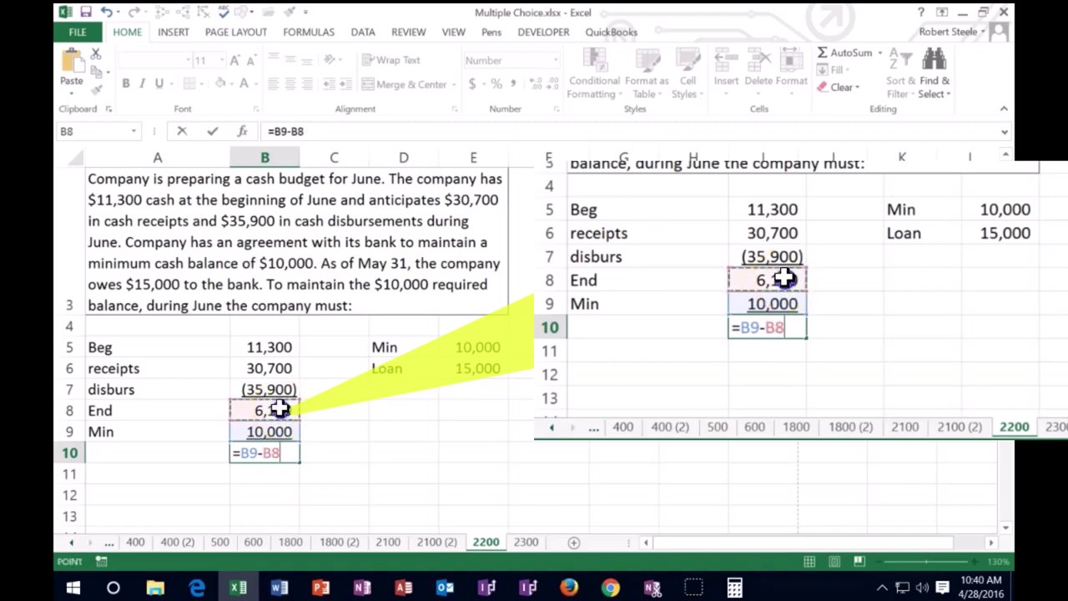
pyautogui.press('Return')
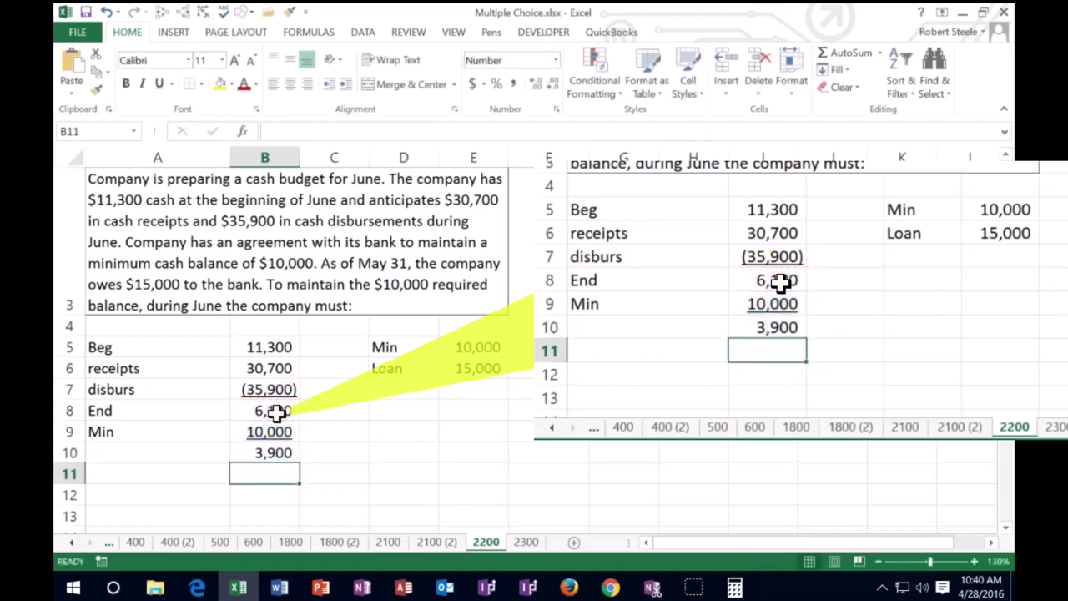
# Label A11 "Current loan bal" beneath the shortfall calculation.
pyautogui.press('Up')
pyautogui.press('Left')
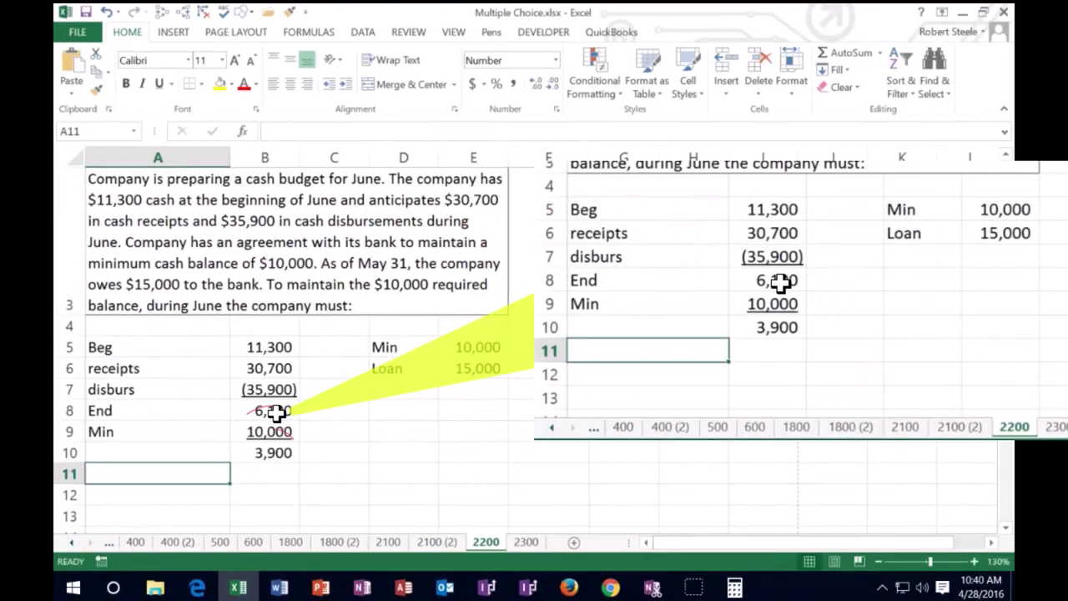
pyautogui.write('Curr')
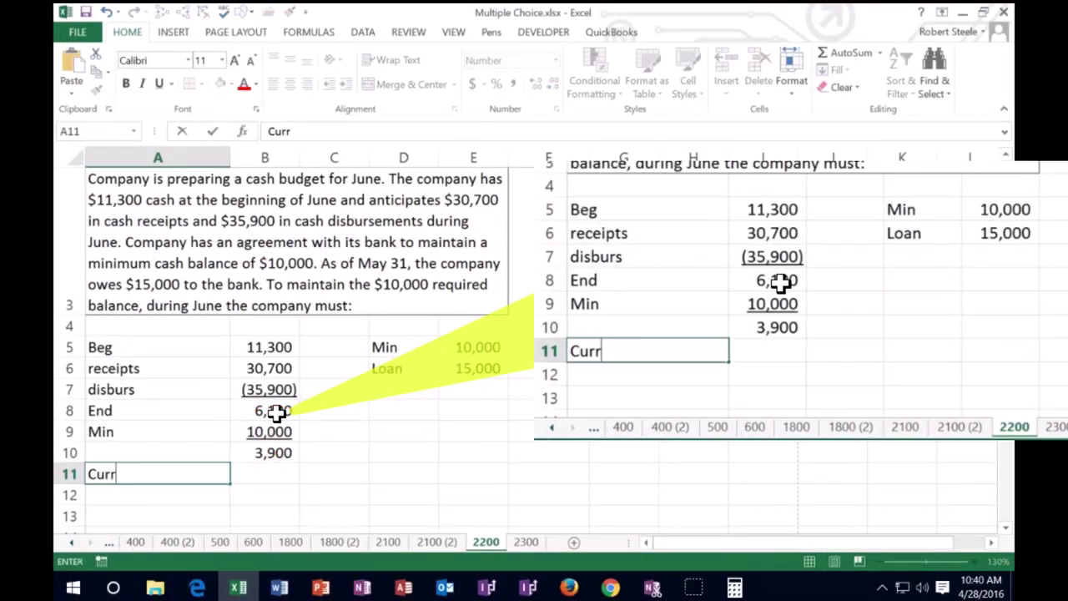
pyautogui.write('ent loan bal')
pyautogui.press('Tab')
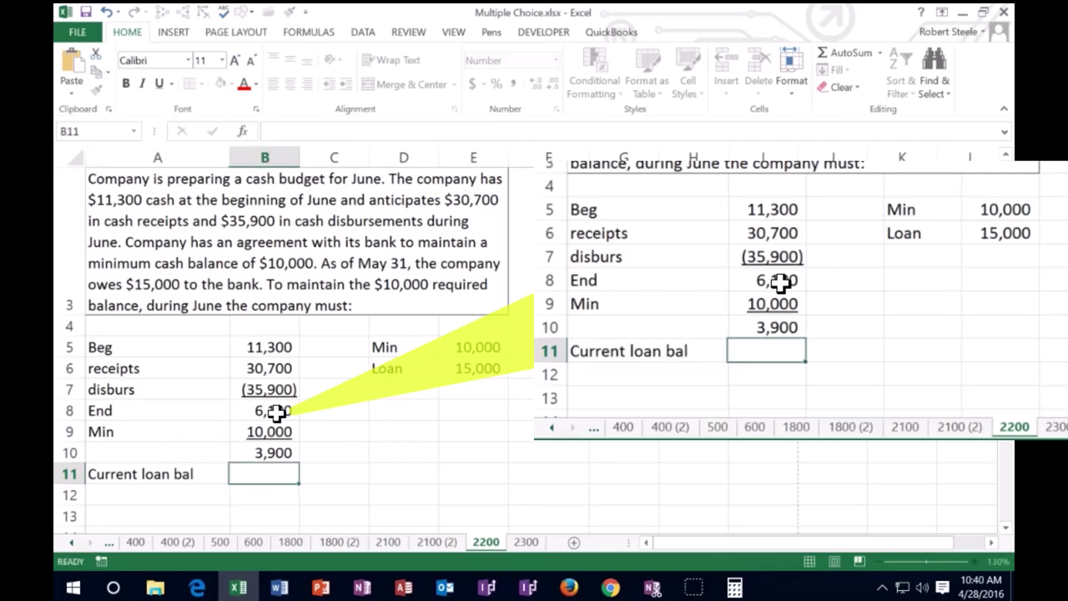
# Link B11 to the loan amount in E6 with a cell reference formula.
pyautogui.write('+')
pyautogui.press('Right')
pyautogui.press('Right')
pyautogui.press('Right')
pyautogui.press('Up')
pyautogui.press('Up')
pyautogui.press('Up')
pyautogui.press('Up')
pyautogui.press('Up')
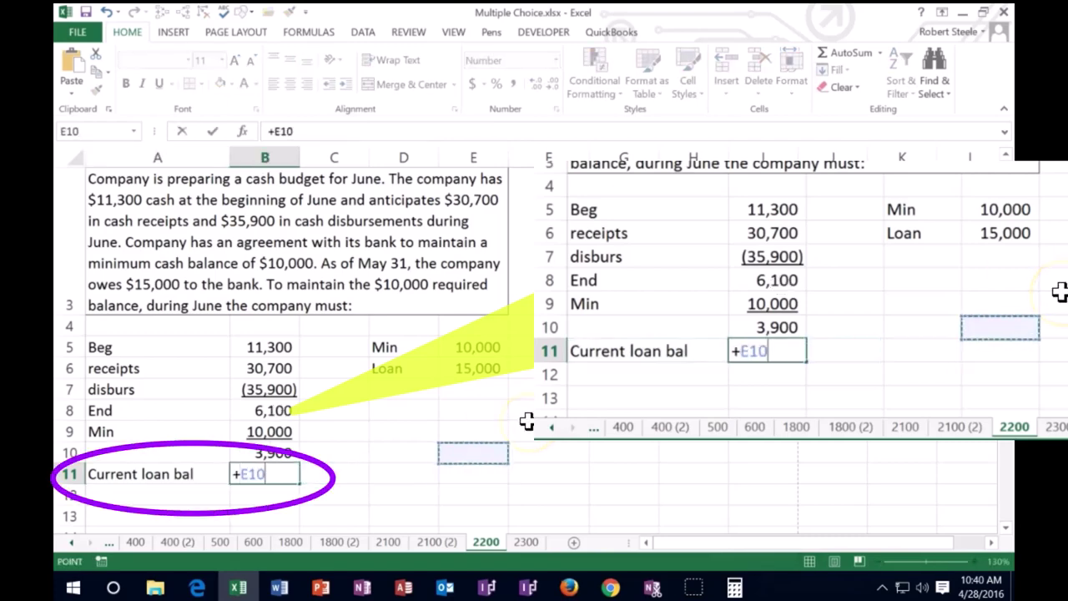
pyautogui.press('Return')
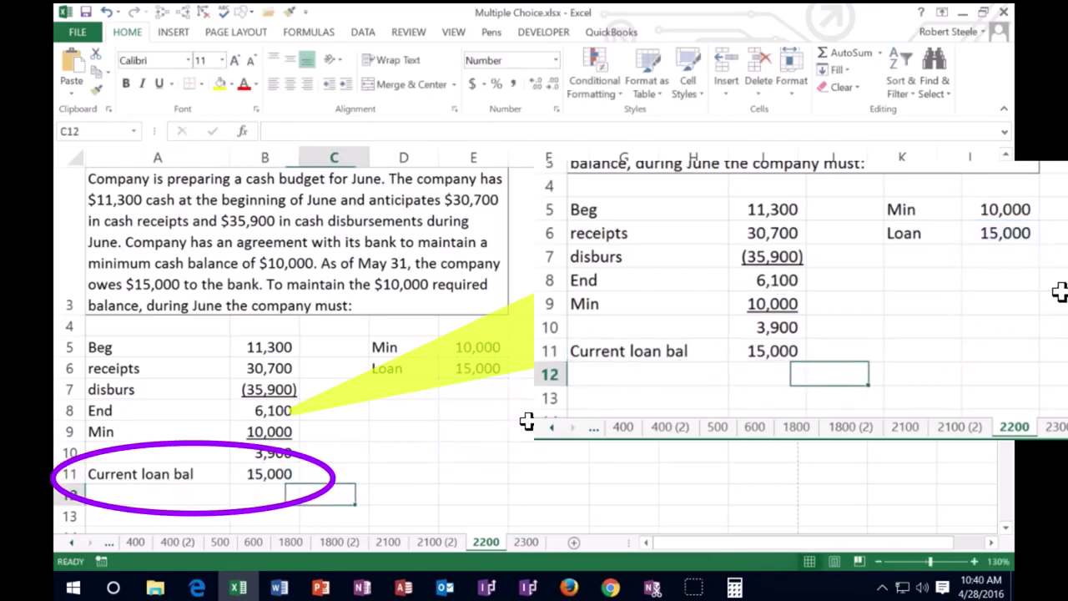
# Compute the new loan balance in B12 by adding the shortfall and current loan with =B10+B11.
pyautogui.write('=')
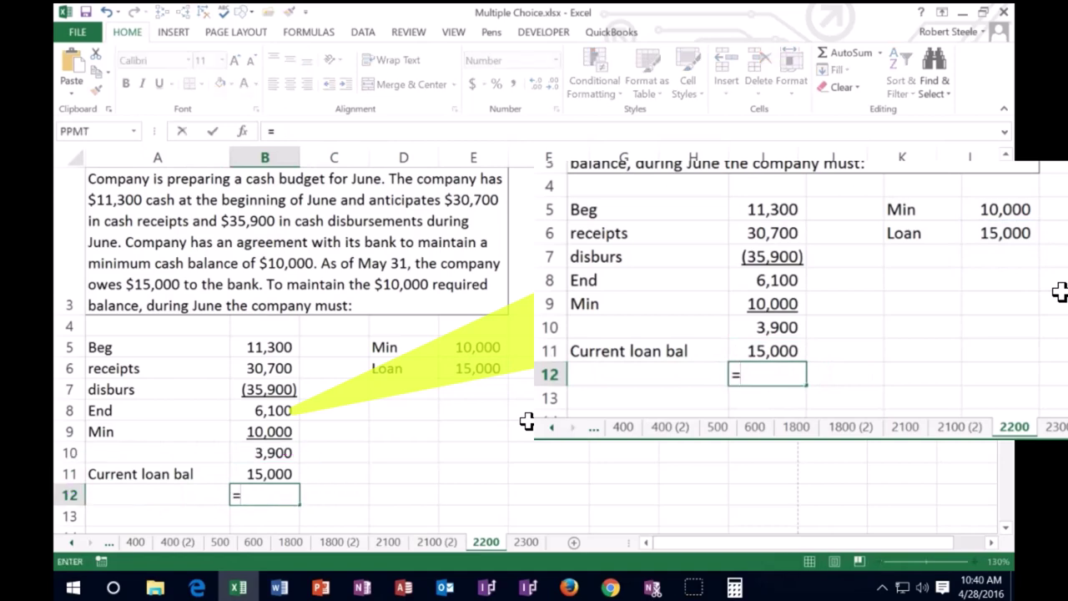
pyautogui.click(274, 452)
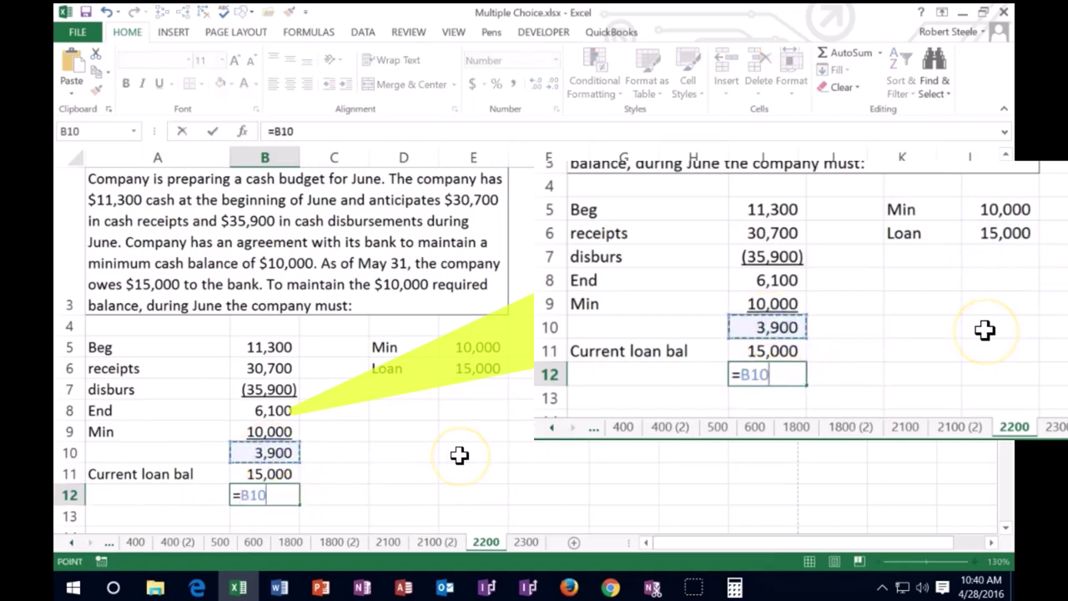
pyautogui.write('+')
pyautogui.click(275, 475)
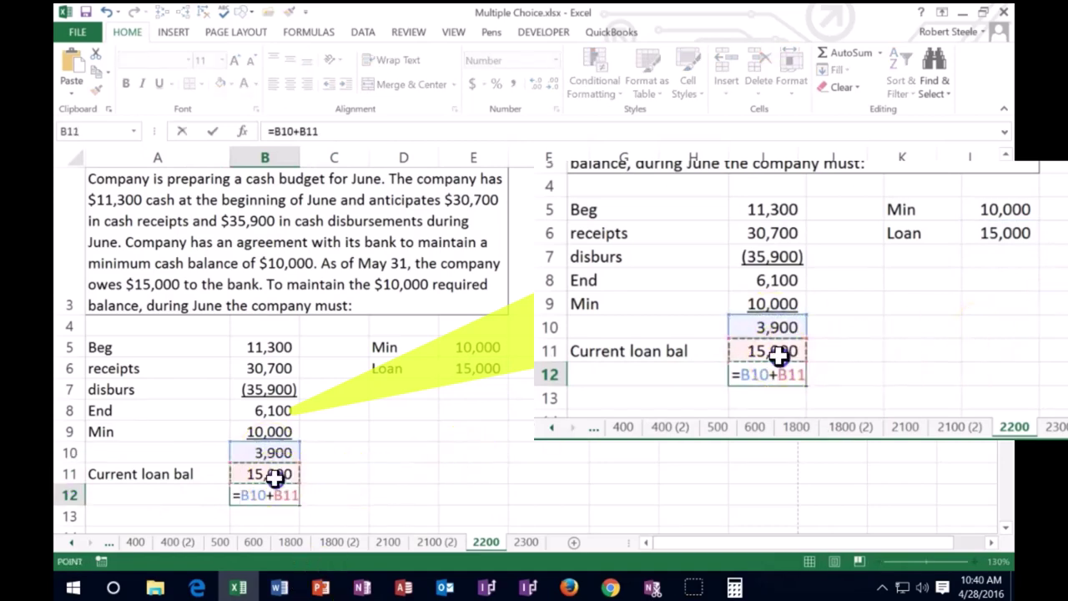
pyautogui.press('Return')
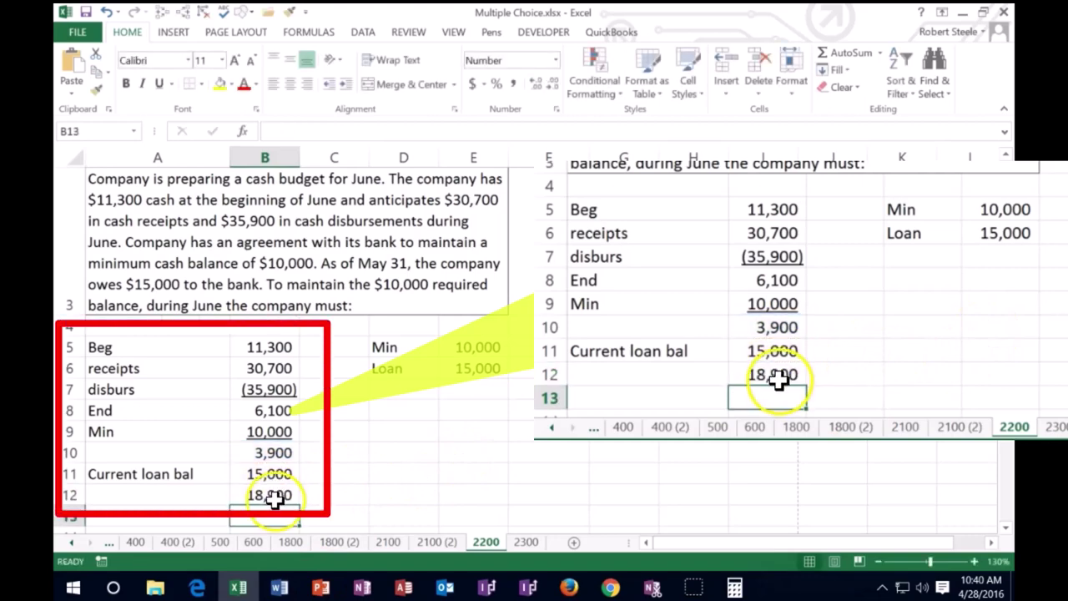
pyautogui.click(271, 452)
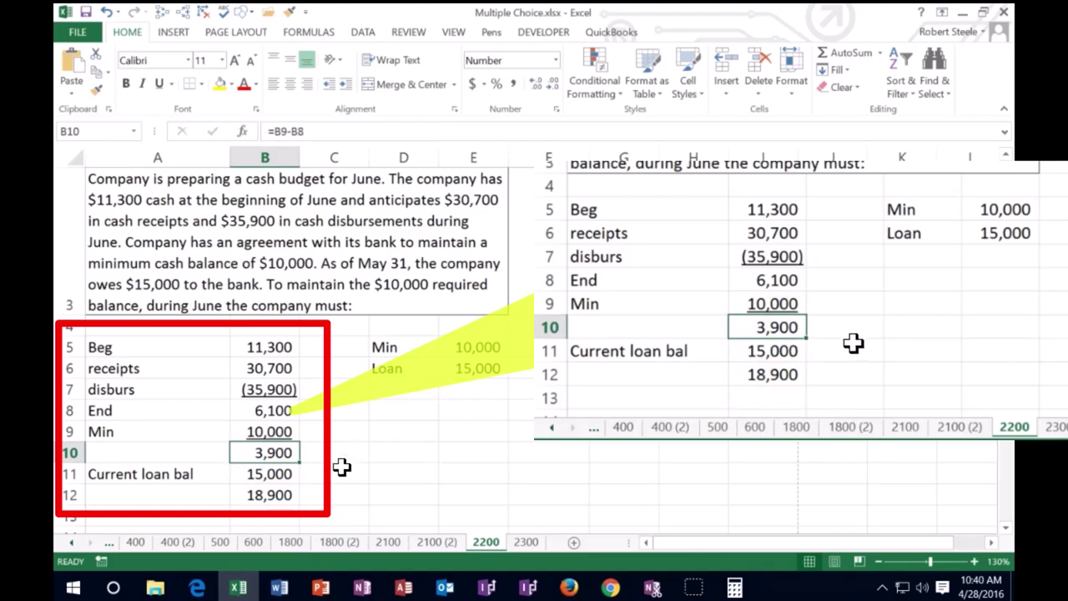
pyautogui.click(275, 495)
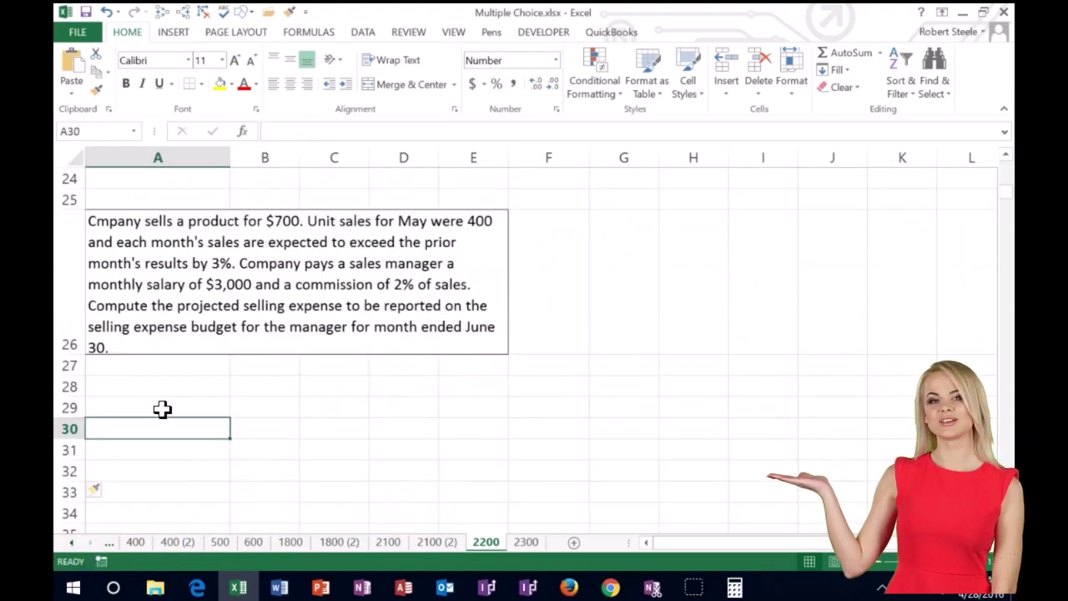
# Start the selling expense problem with the label "unit price" in A28 and 700 in B28.
pyautogui.click(161, 408)
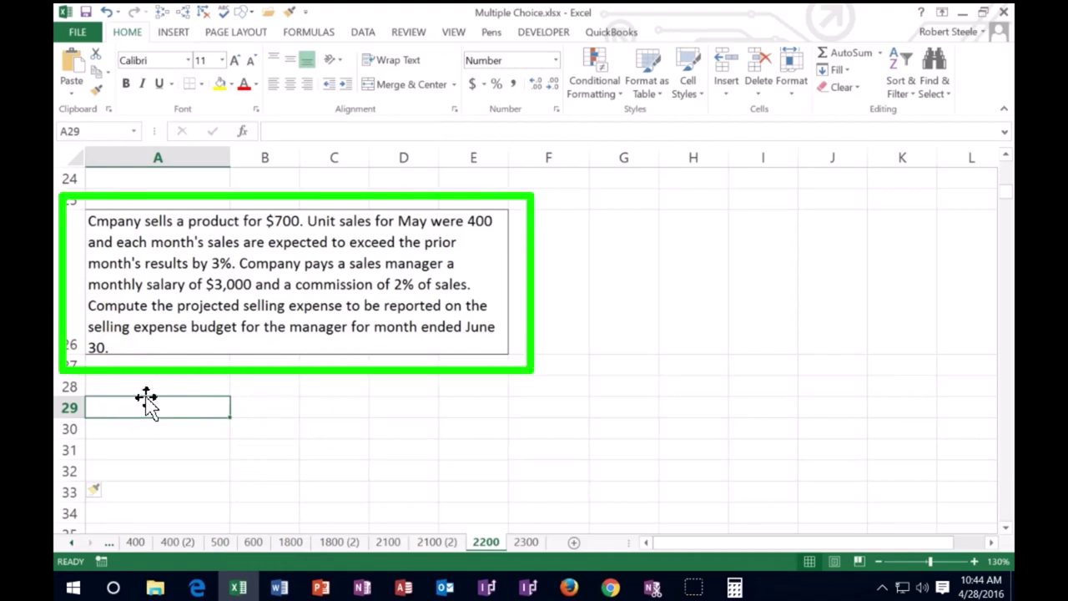
pyautogui.click(263, 384)
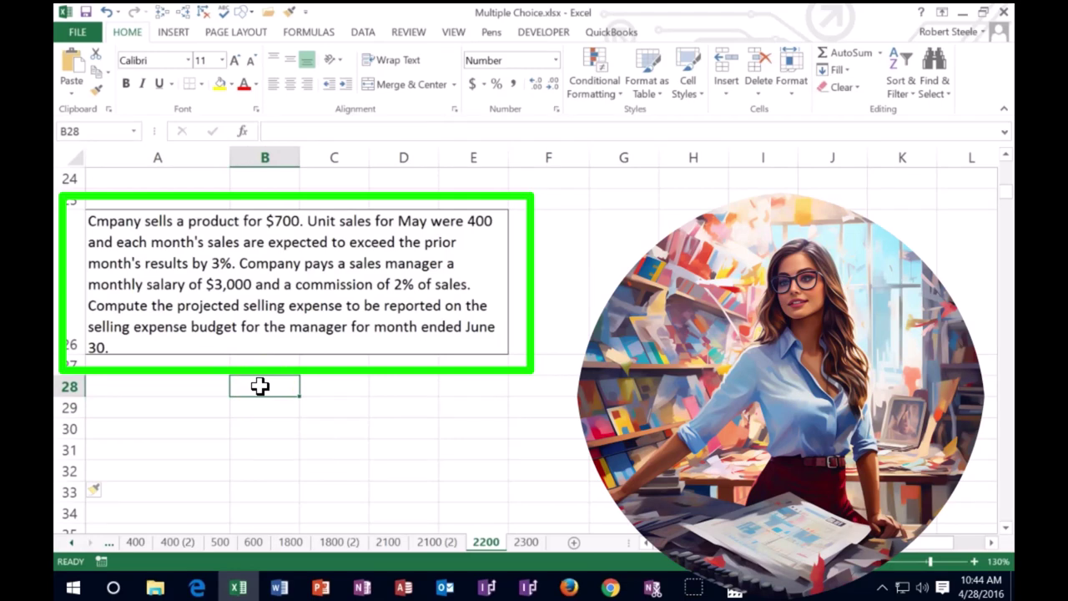
pyautogui.click(177, 388)
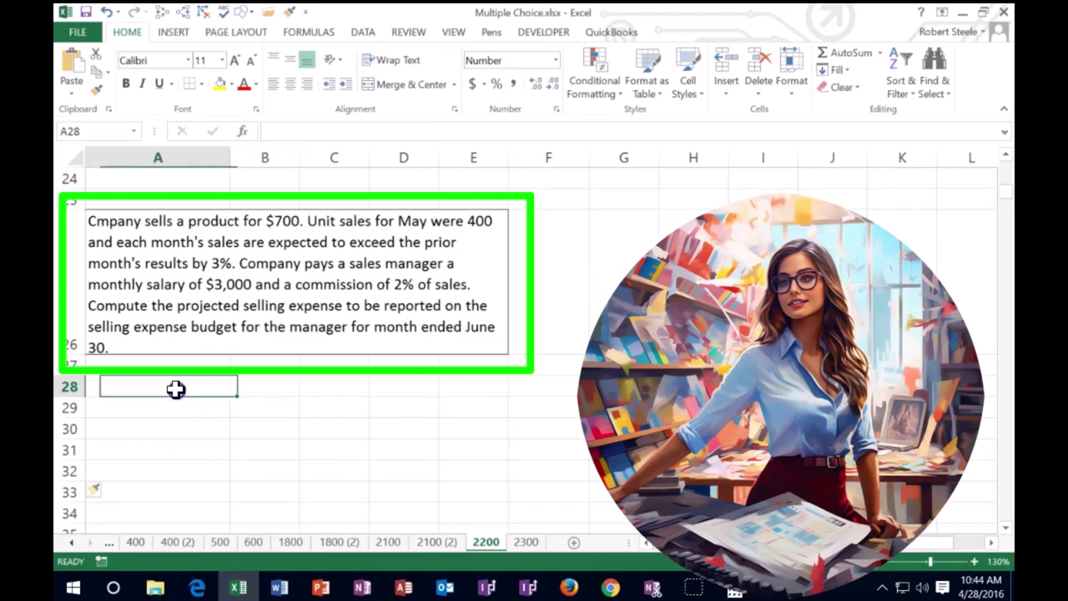
pyautogui.write('unit price')
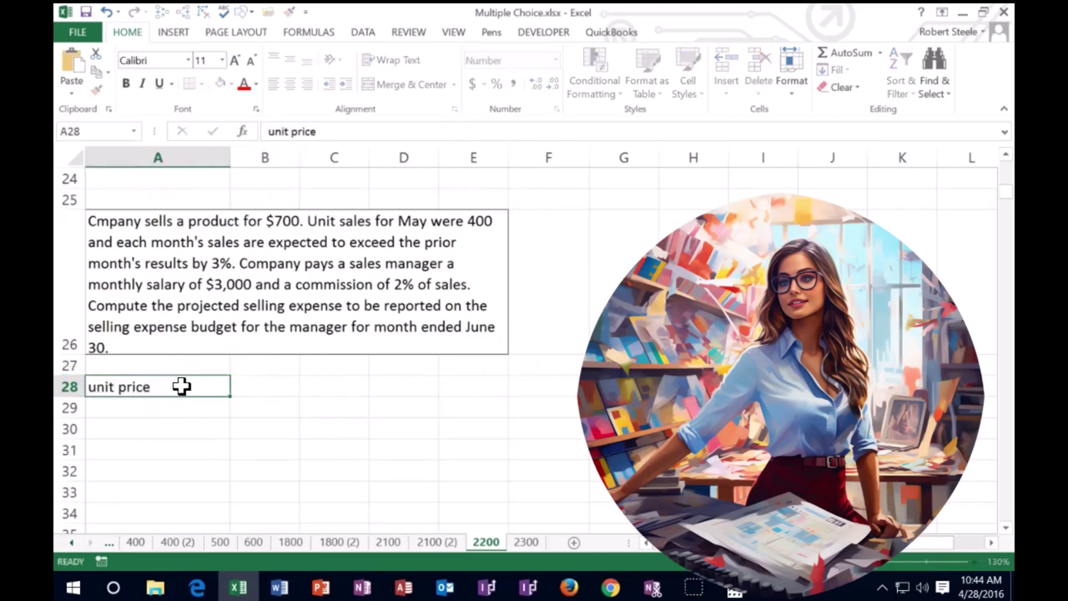
pyautogui.press('Tab')
pyautogui.write('7')
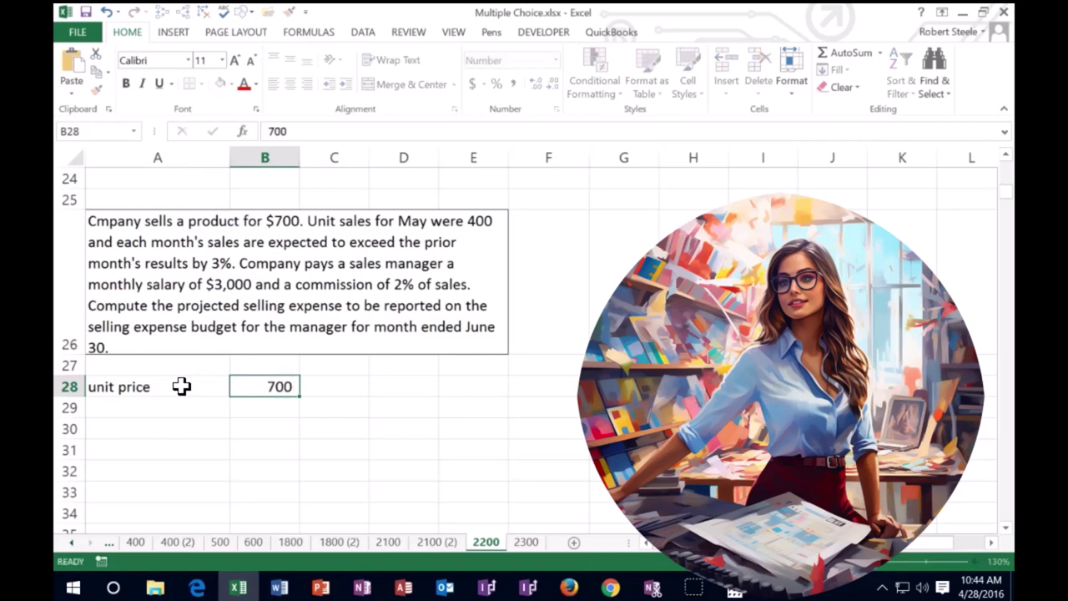
pyautogui.press('Return')
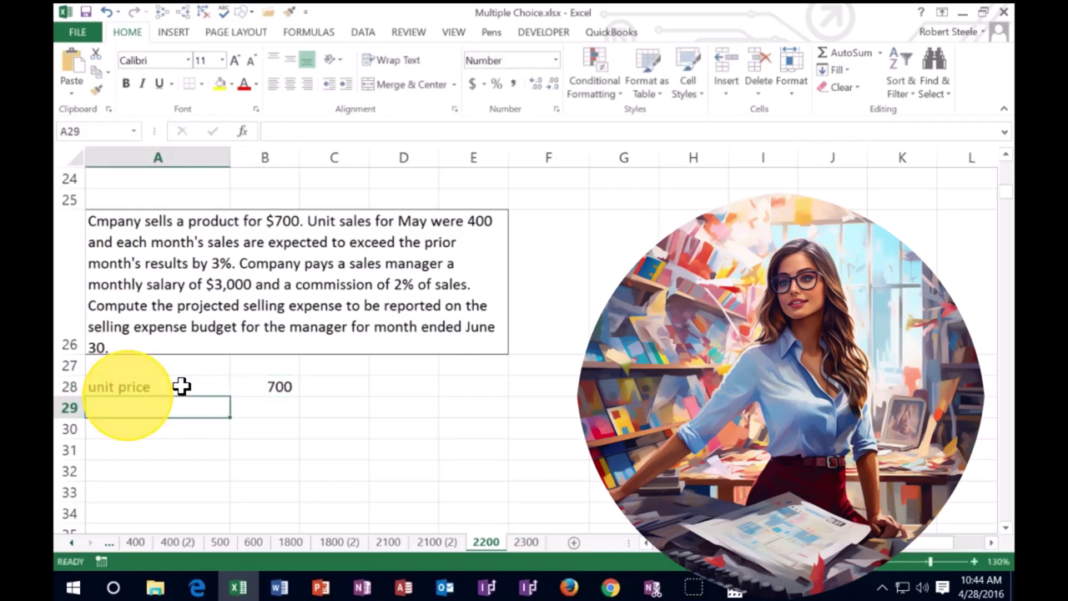
# Enter the month heading "May" in C29.
pyautogui.press('Down')
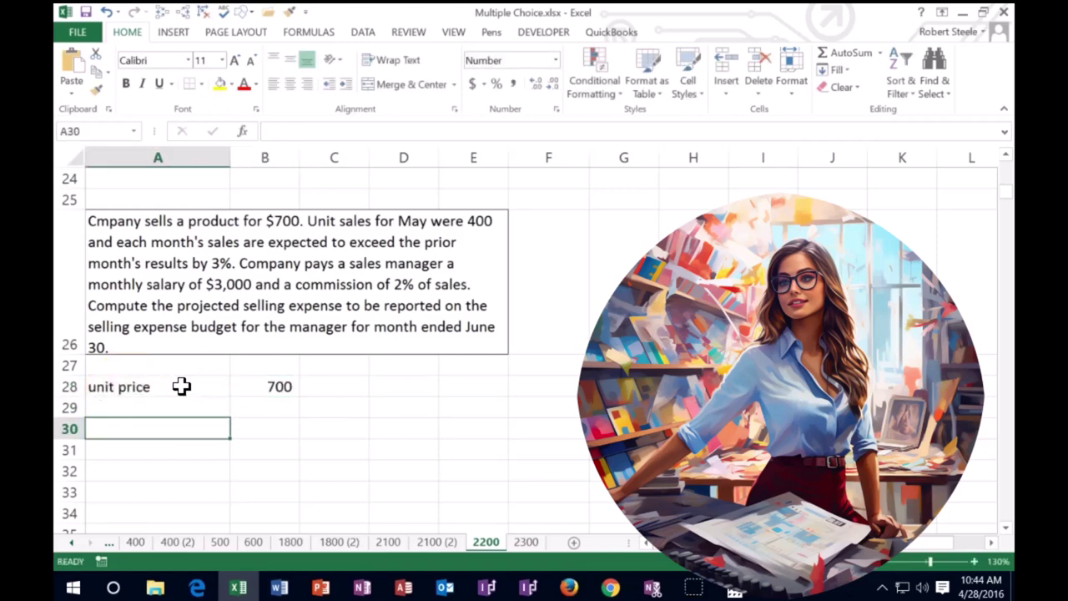
pyautogui.press('Right')
pyautogui.press('Right')
pyautogui.press('Up')
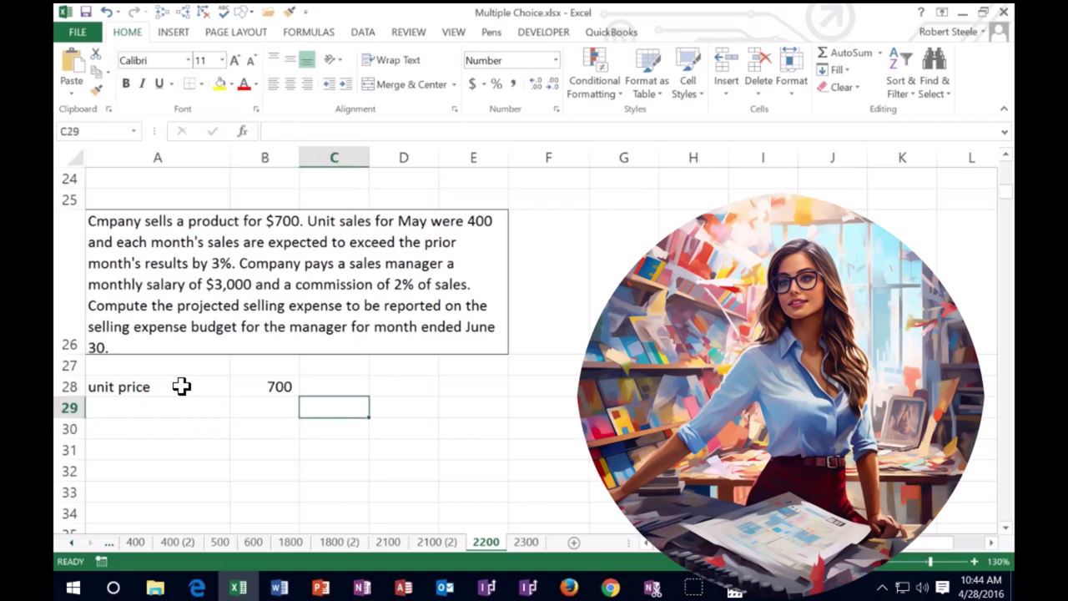
pyautogui.write('May')
pyautogui.press('Return')
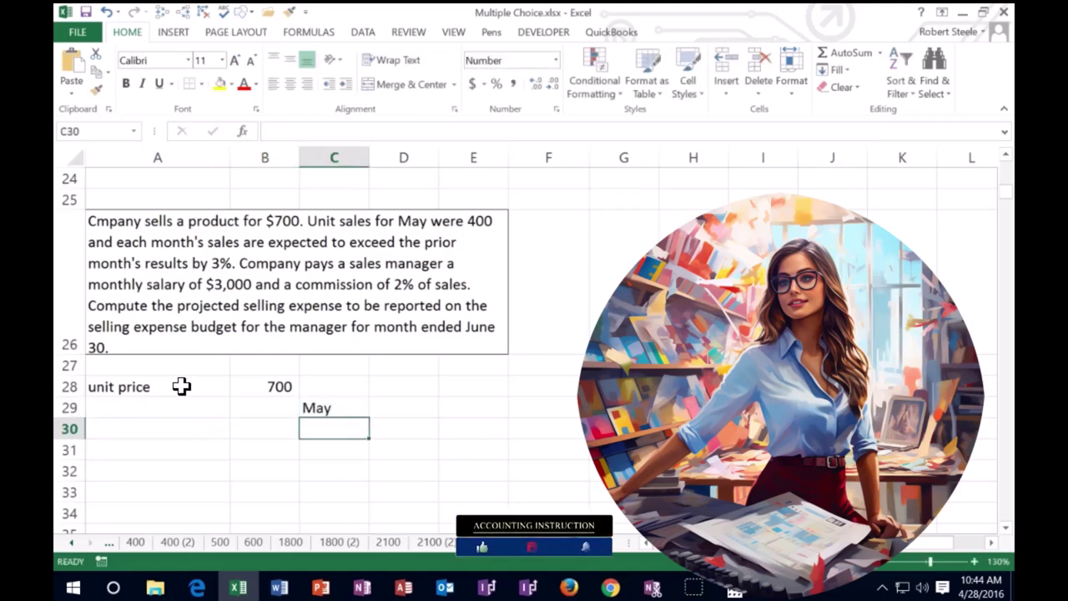
# Label A30 "Unit sales" and enter 400 under May in C30.
pyautogui.press('Left')
pyautogui.press('Left')
pyautogui.write('Uni')
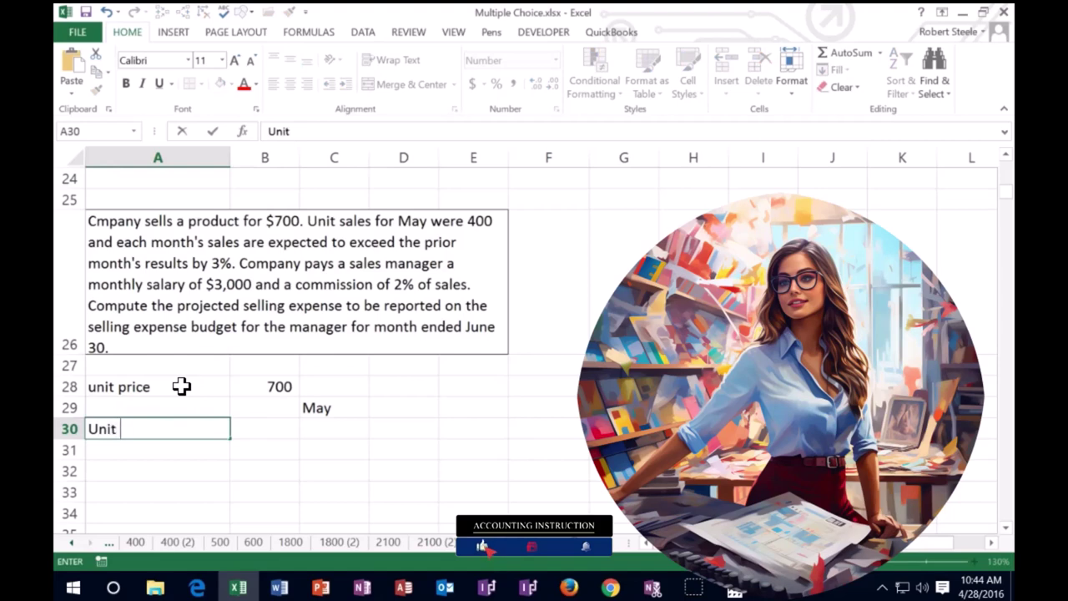
pyautogui.write('t sales')
pyautogui.press('Right')
pyautogui.press('Right')
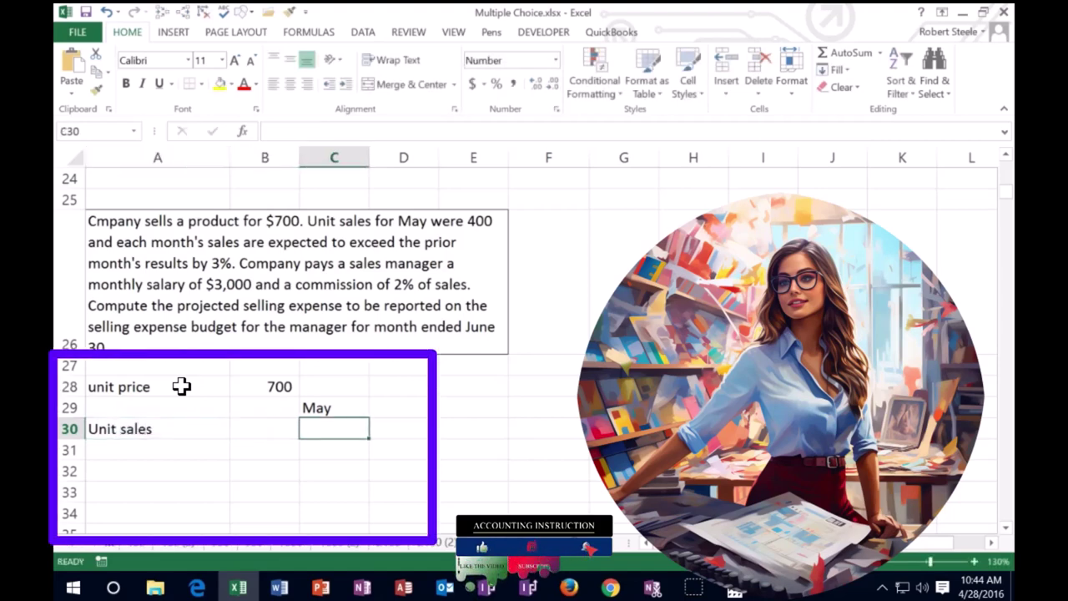
pyautogui.write('400')
pyautogui.press('Return')
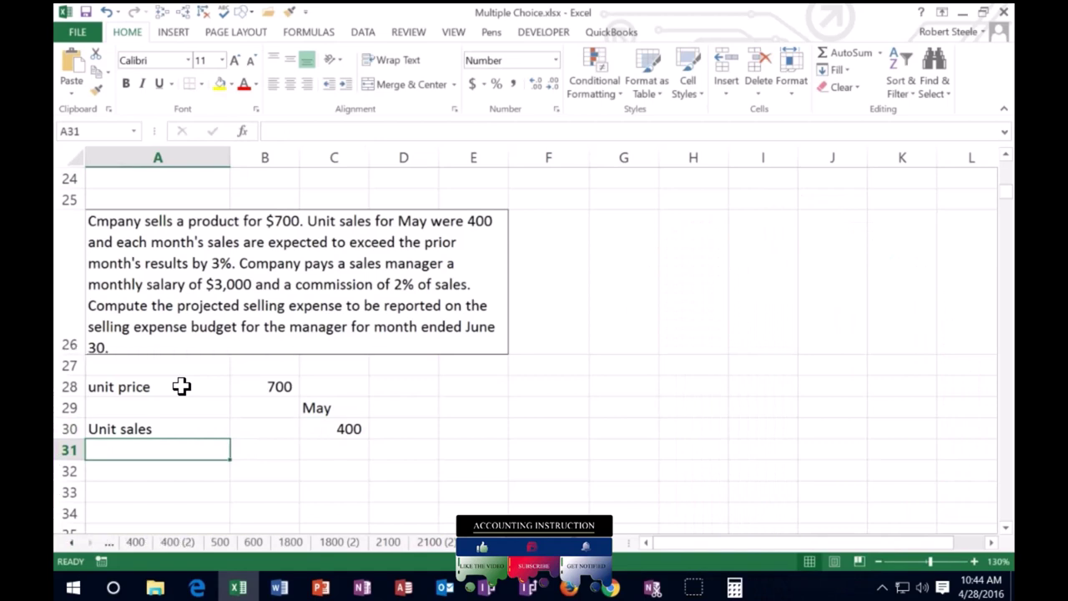
# Move the unit price label to A31 and its value of 700 to C31 under the May unit sales.
pyautogui.moveTo(181, 386); pyautogui.dragTo(248, 382)
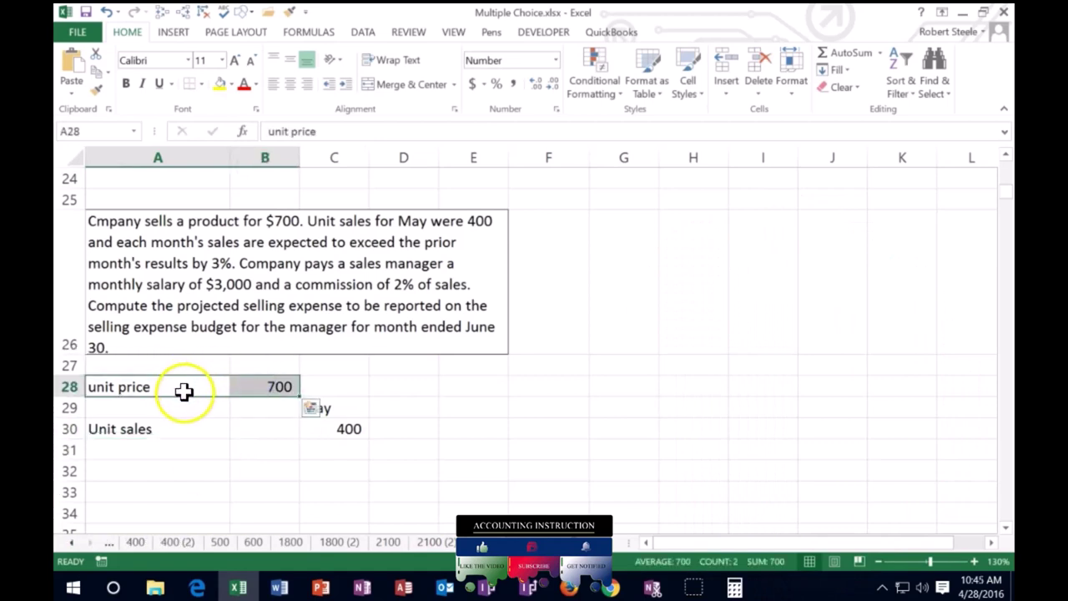
pyautogui.moveTo(183, 391); pyautogui.dragTo(313, 448)
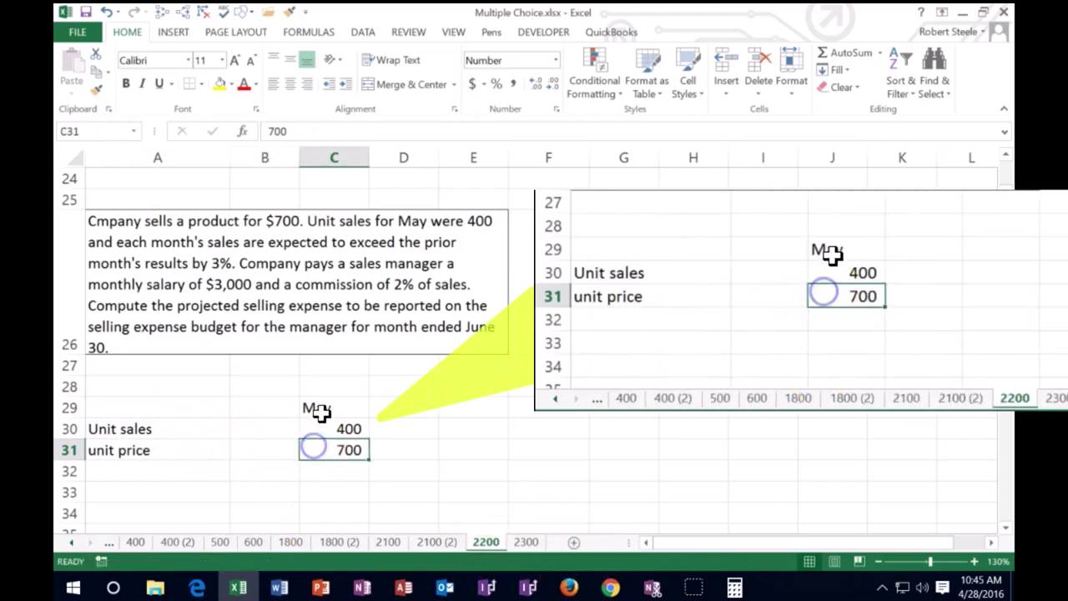
# Move the May figures from C29:C31 to B29:B31 and delete the empty row 27 below the problem text.
pyautogui.moveTo(317, 411); pyautogui.dragTo(317, 443)
pyautogui.moveTo(301, 406); pyautogui.dragTo(288, 407)
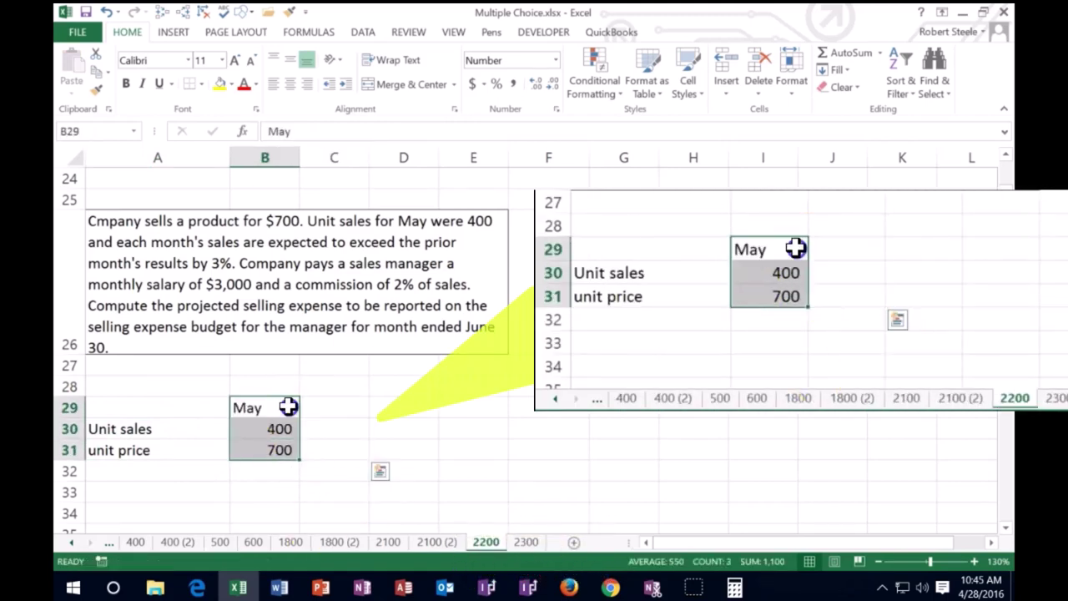
pyautogui.click(71, 365)
pyautogui.rightClick(122, 373)
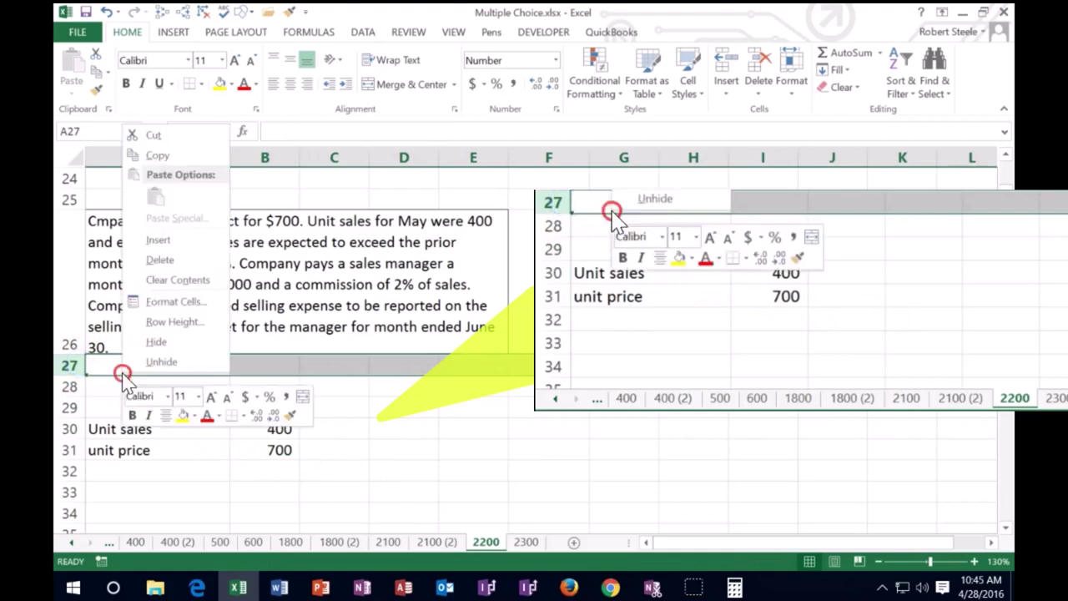
pyautogui.click(157, 260)
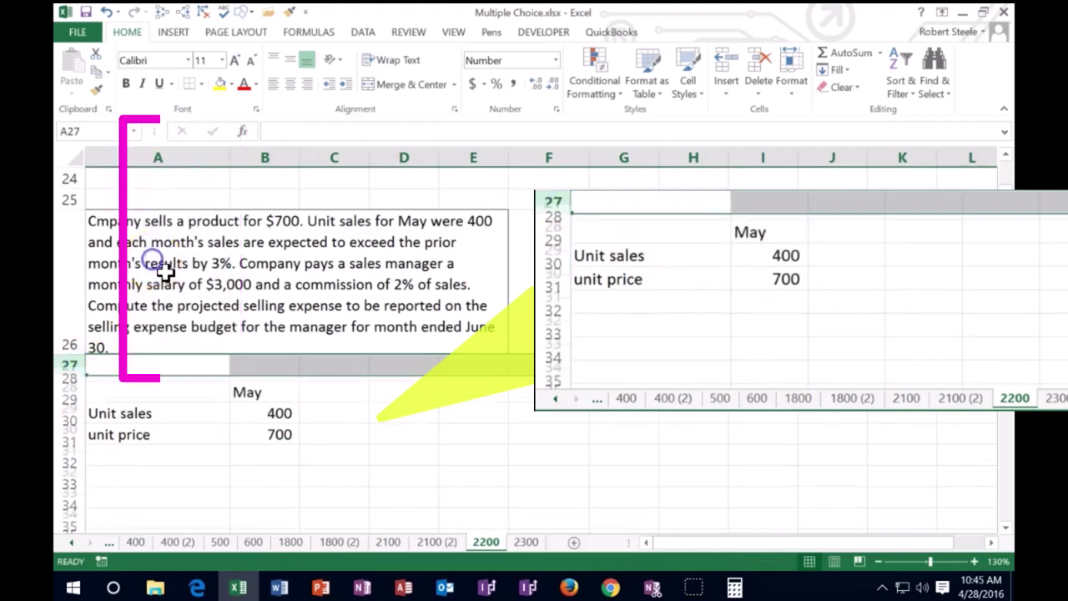
pyautogui.click(180, 420)
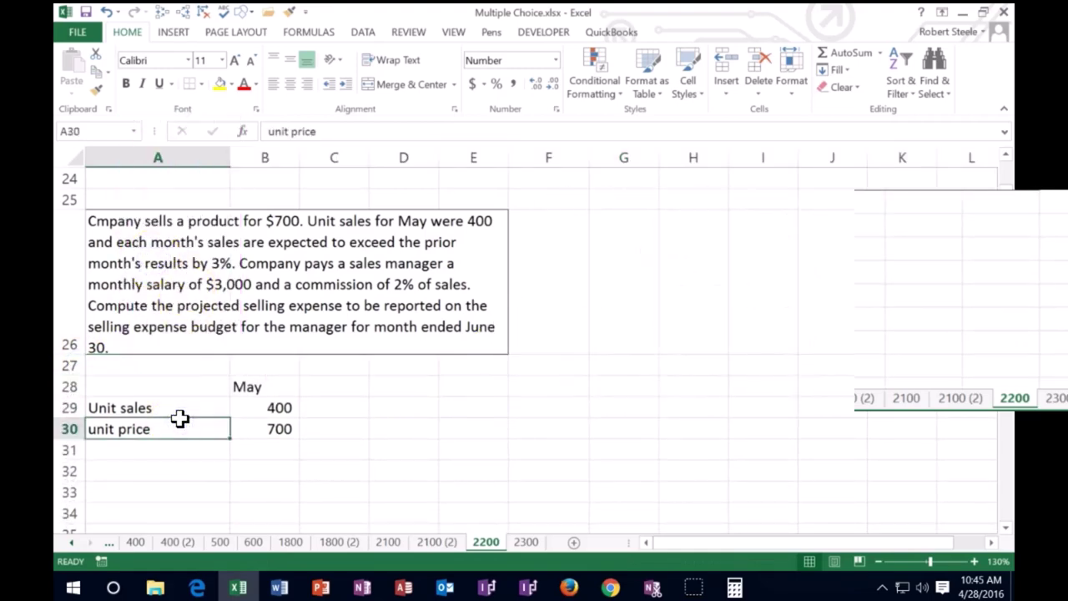
# Center the May heading in B28.
pyautogui.click(251, 387)
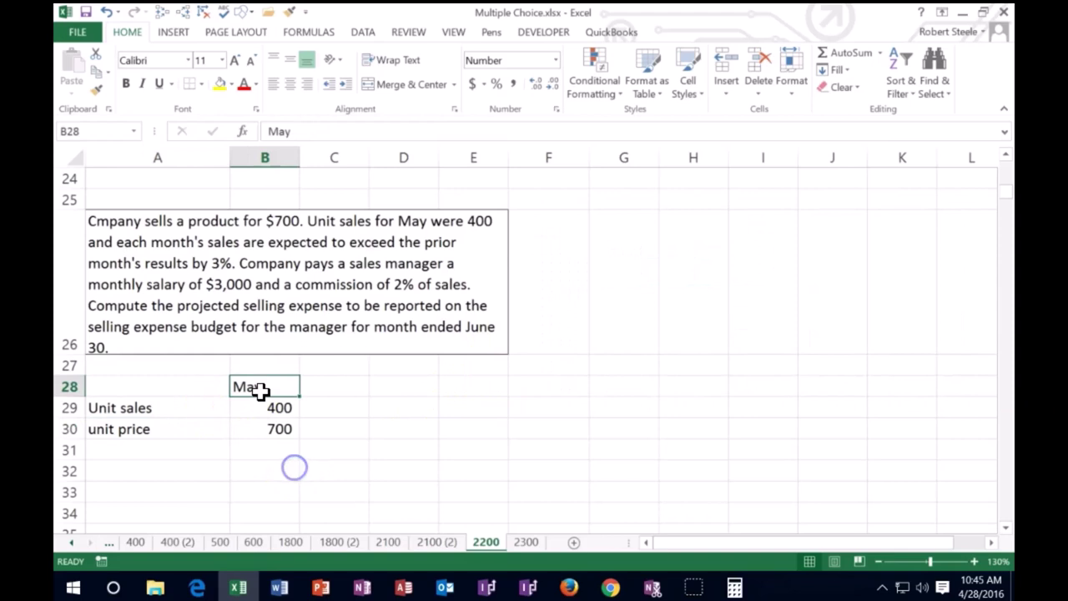
pyautogui.click(292, 84)
pyautogui.click(391, 467)
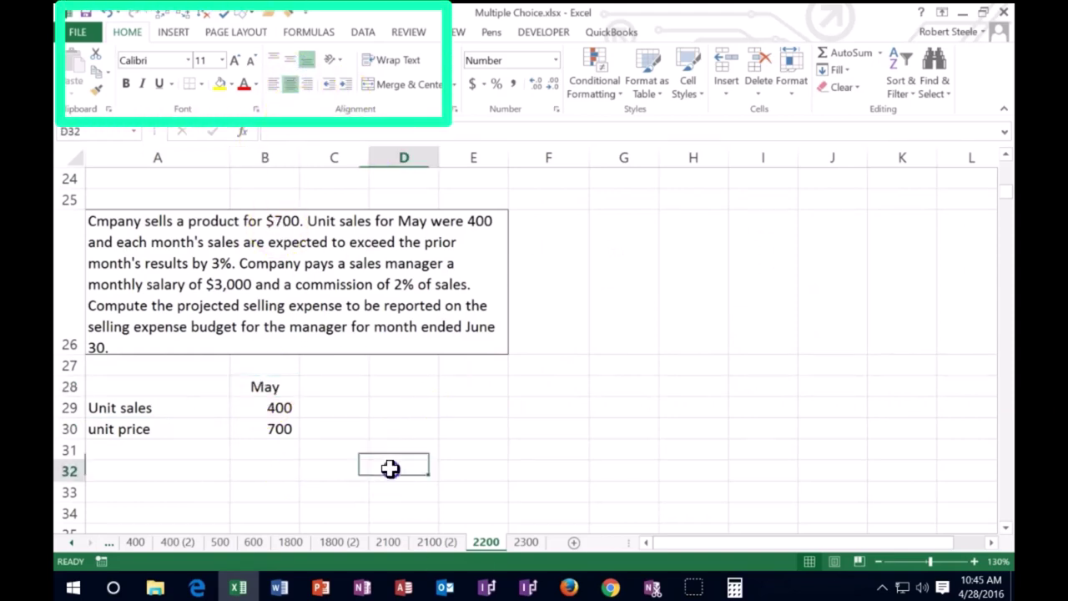
pyautogui.click(279, 410)
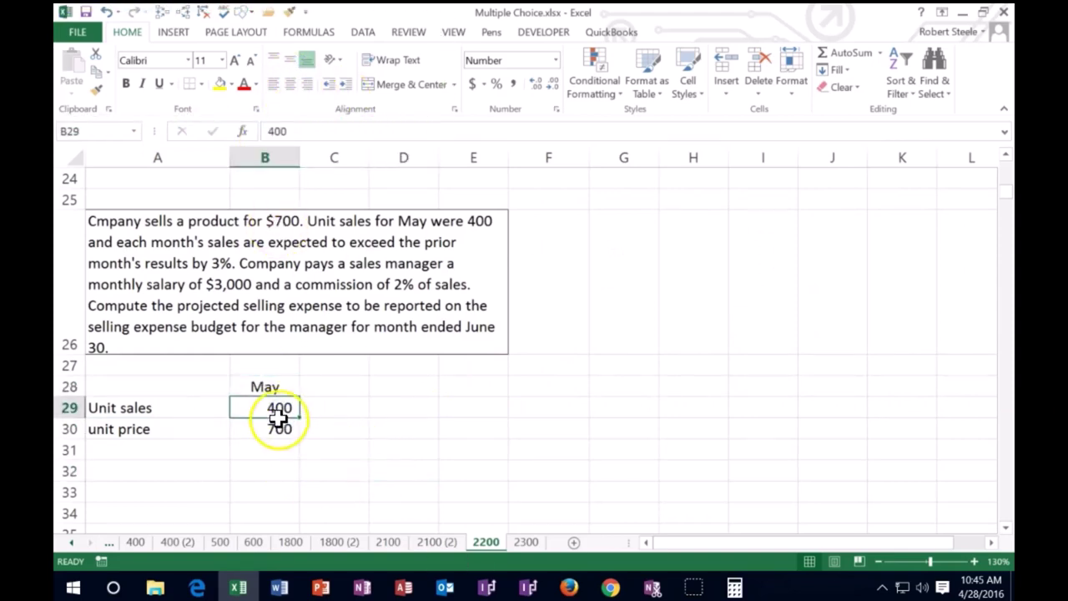
pyautogui.click(278, 427)
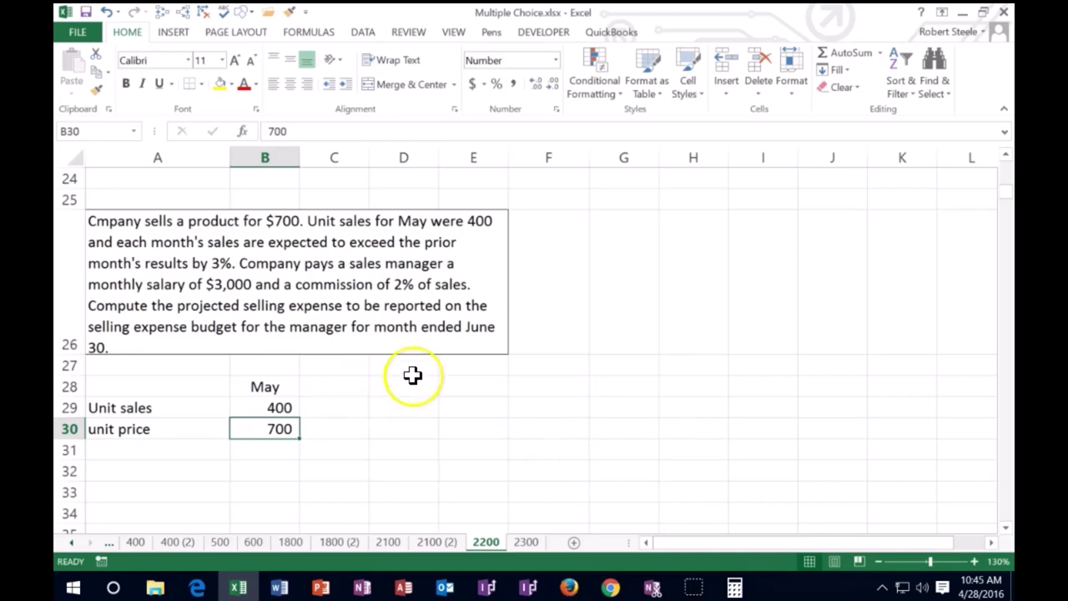
# Enter the month heading "June" in C28 beside May.
pyautogui.click(338, 389)
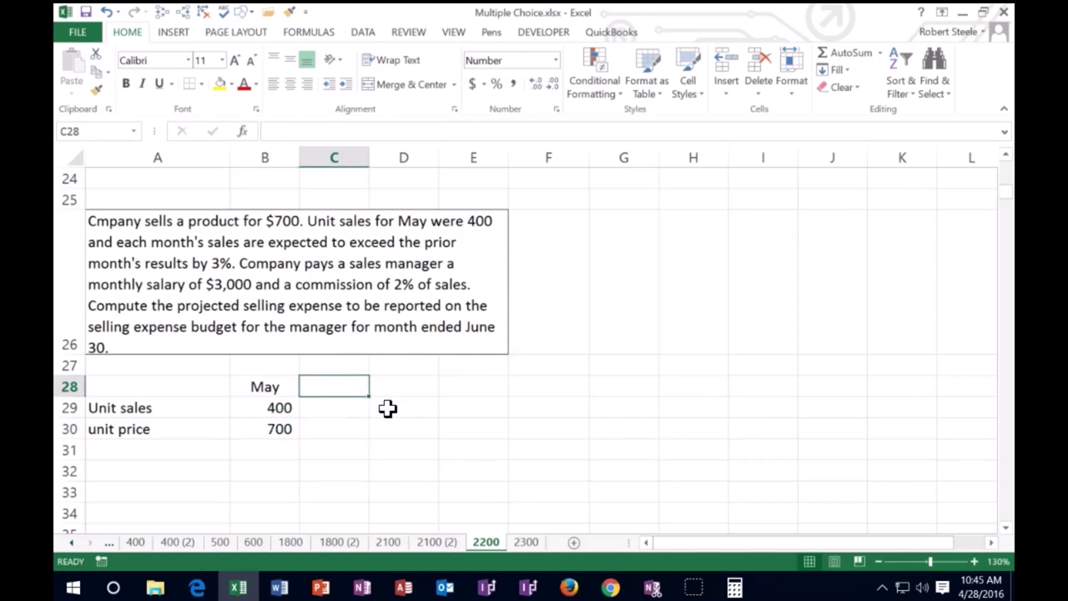
pyautogui.write('Ju')
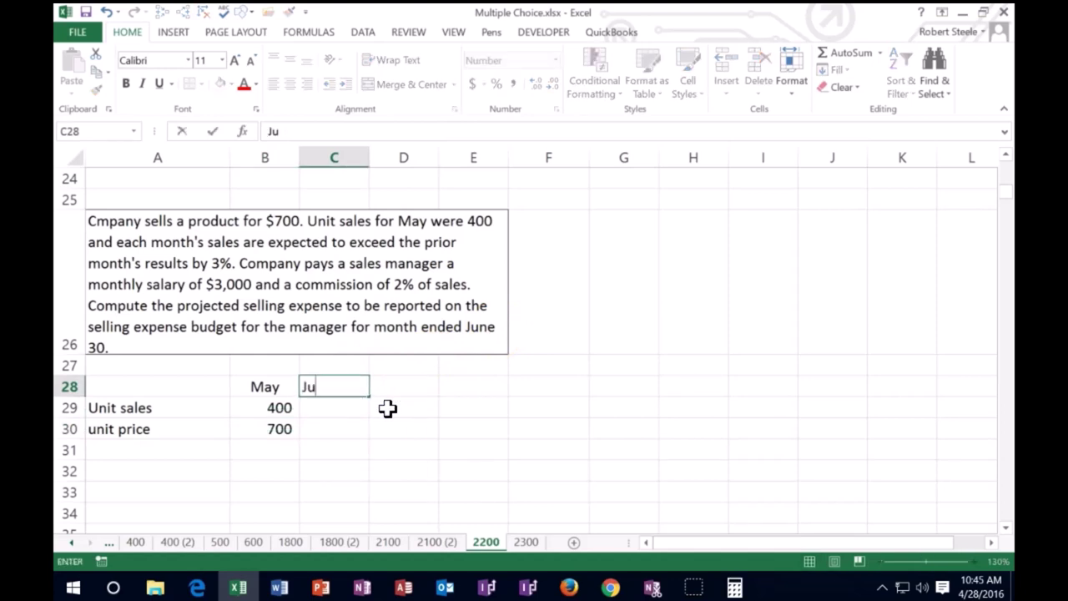
pyautogui.write('ne')
pyautogui.hotkey('ctrl', 'Return')
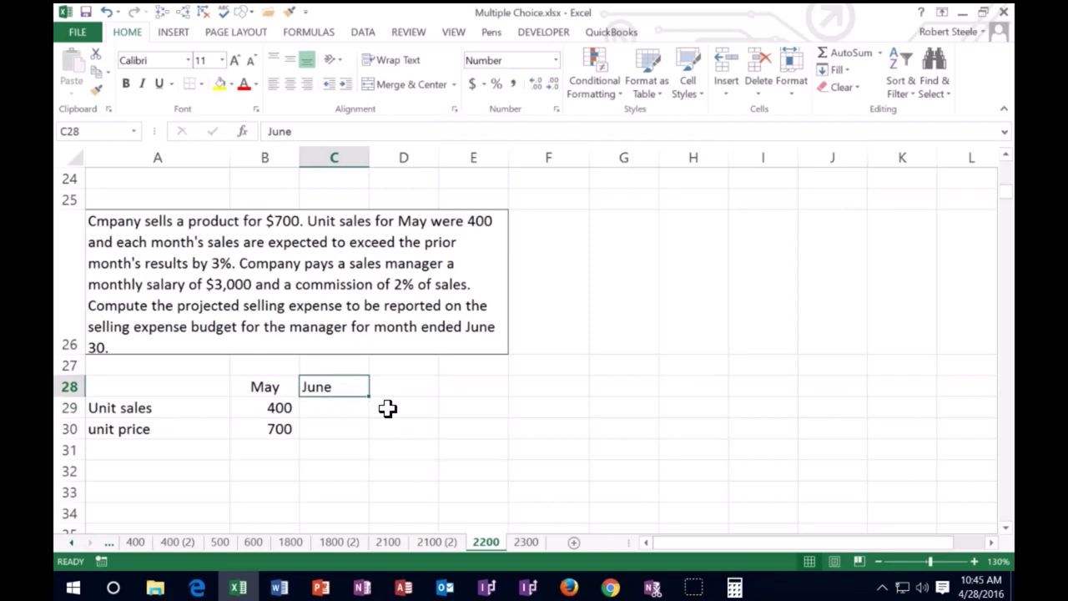
# Copy the formatting of the May heading in B28 onto the June heading in C28.
pyautogui.click(294, 384)
pyautogui.moveTo(196, 143); pyautogui.dragTo(190, 137)
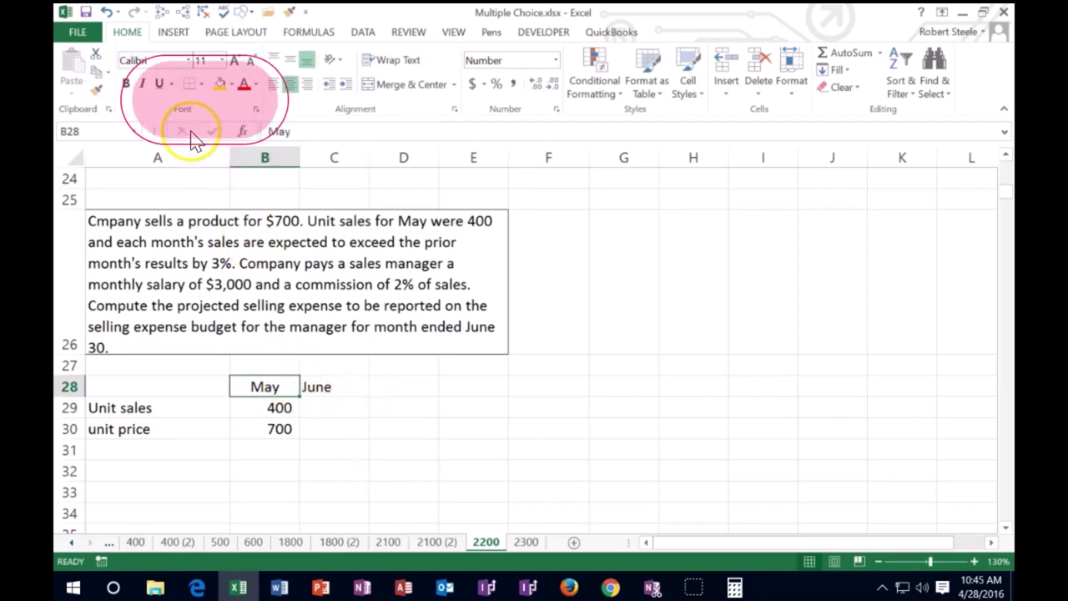
pyautogui.click(96, 88)
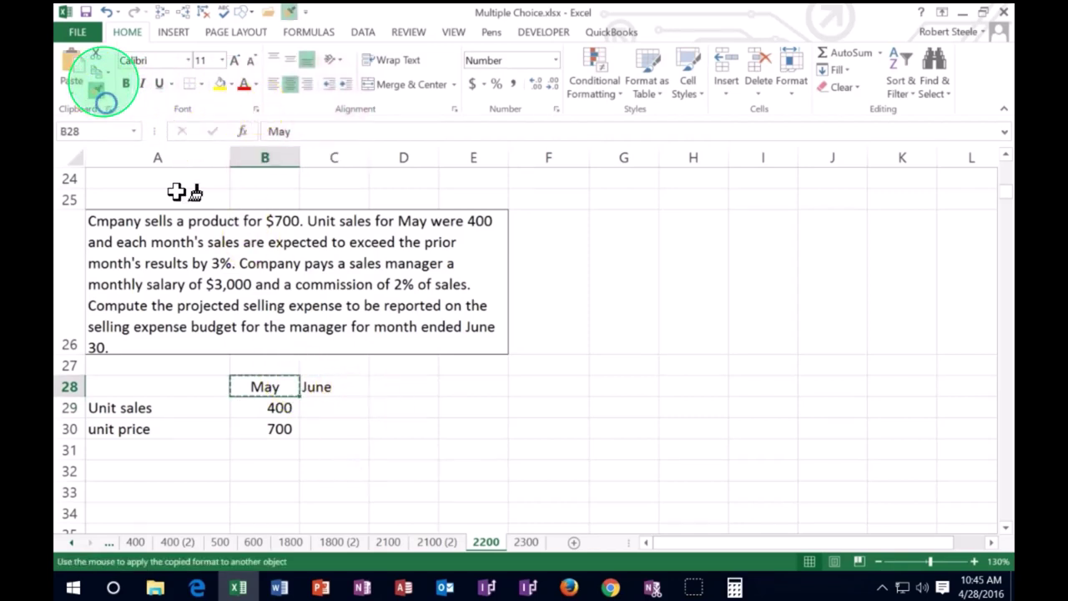
pyautogui.click(323, 386)
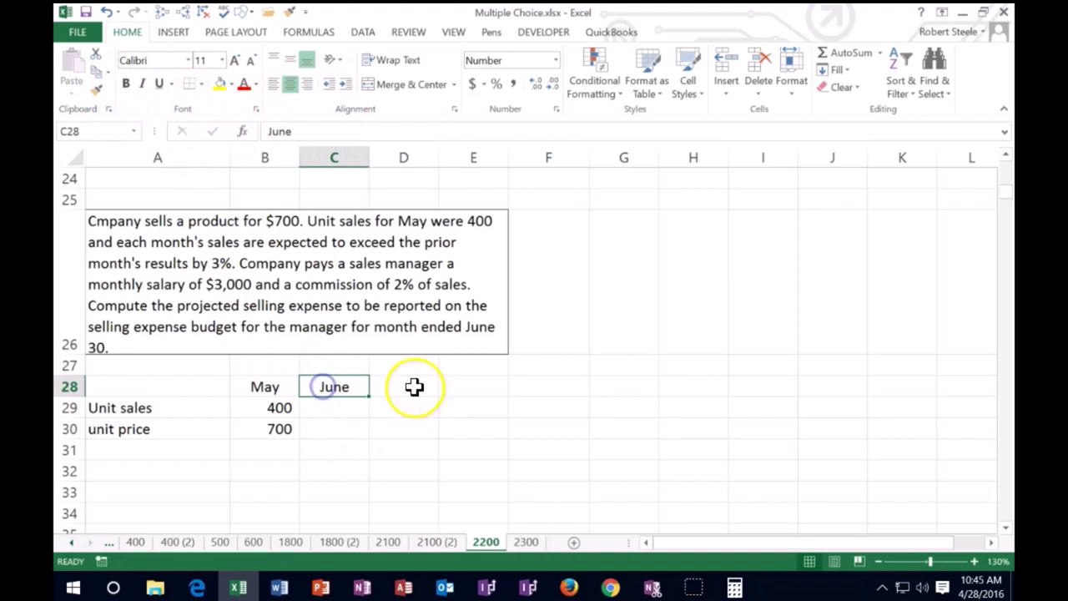
# Start a side calculation with the label "May" in E28 and 400 in F28.
pyautogui.click(490, 387)
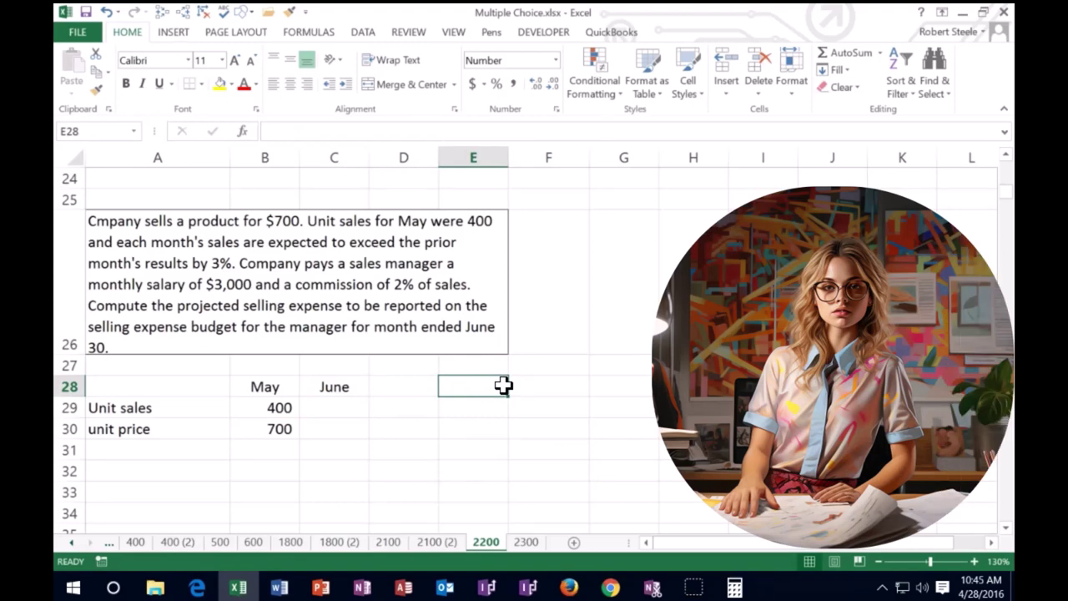
pyautogui.press('Tab')
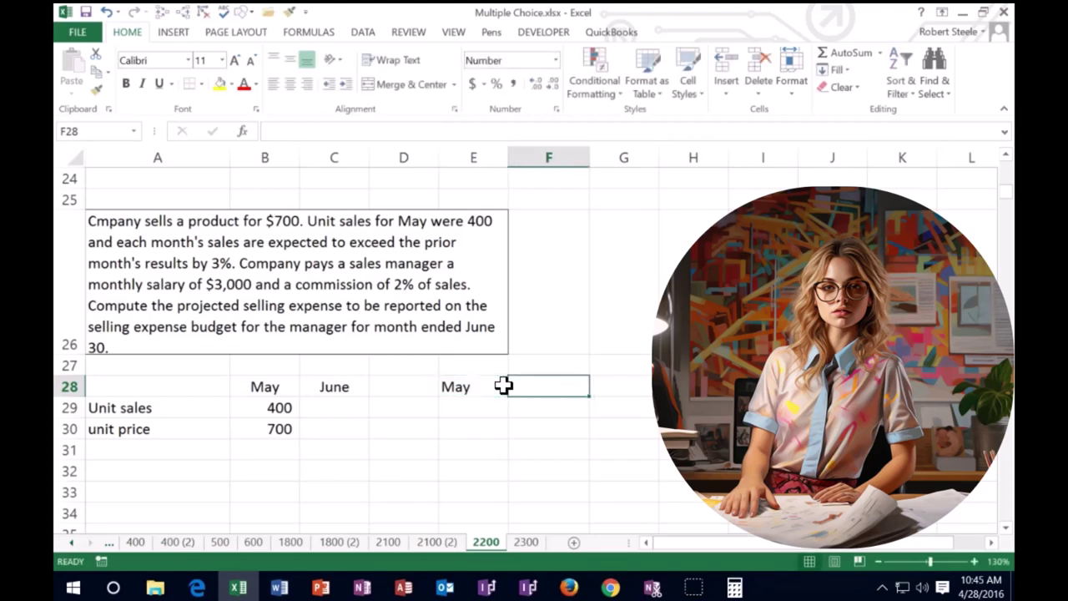
pyautogui.write('400')
pyautogui.press('Return')
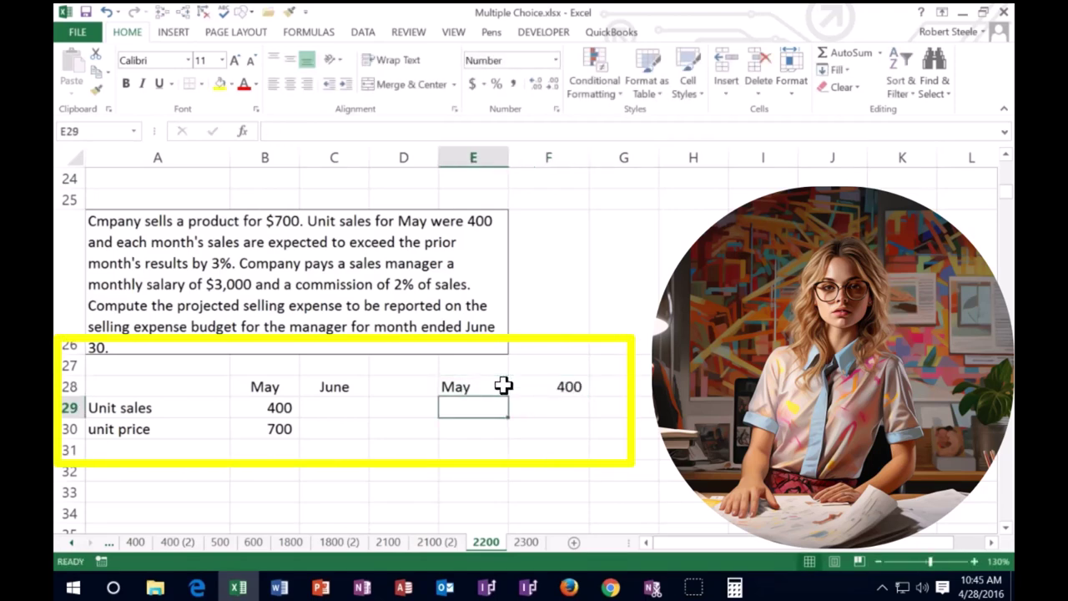
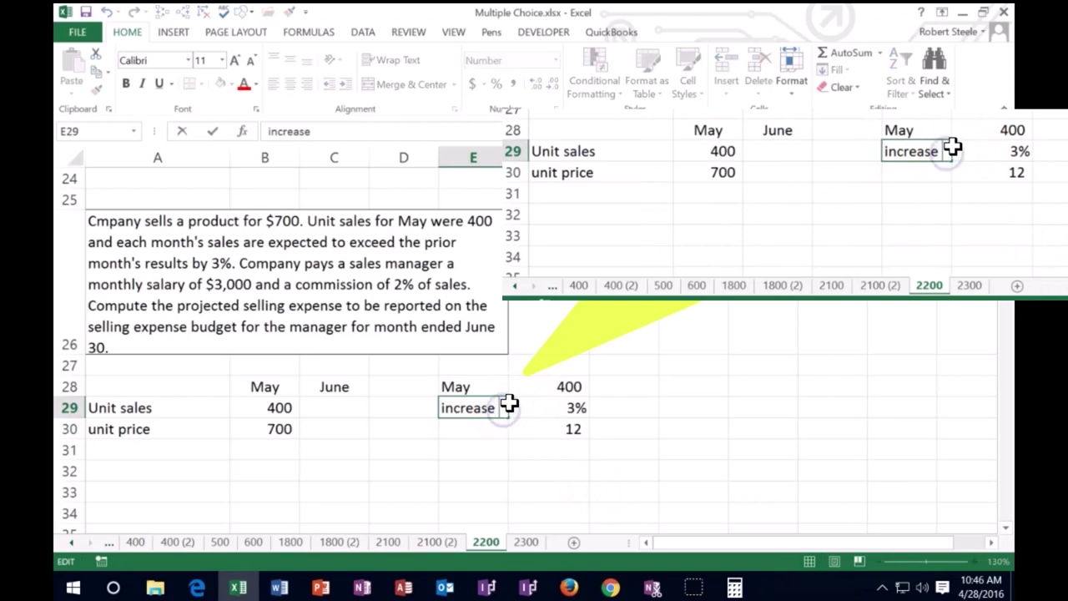
# Complete the E29 label as "increase %" and label E30 "Increase".
pyautogui.write('%')
pyautogui.press('Return')
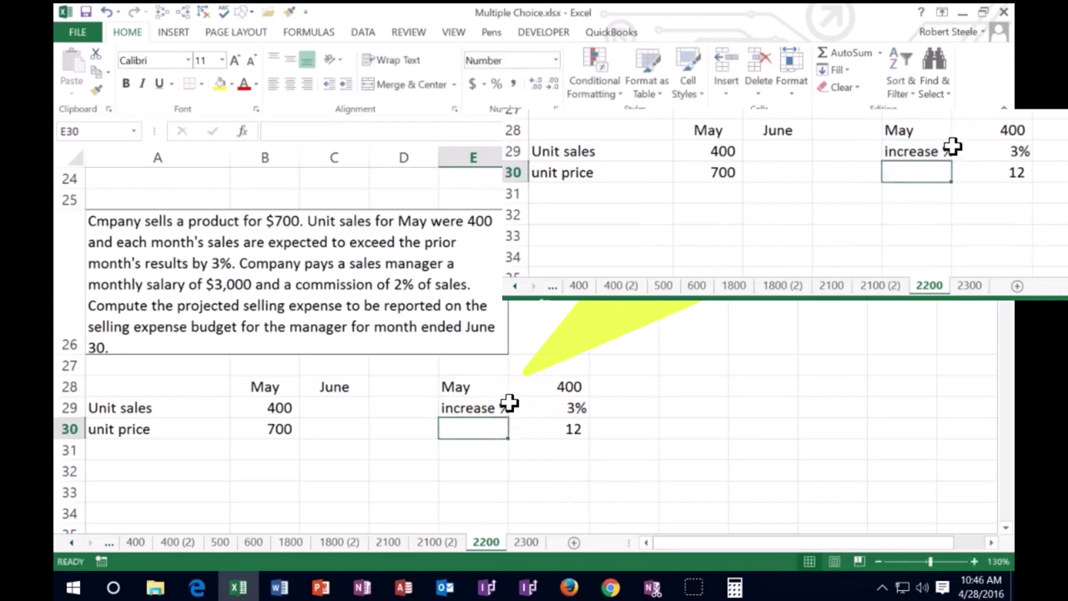
pyautogui.write('Increas')
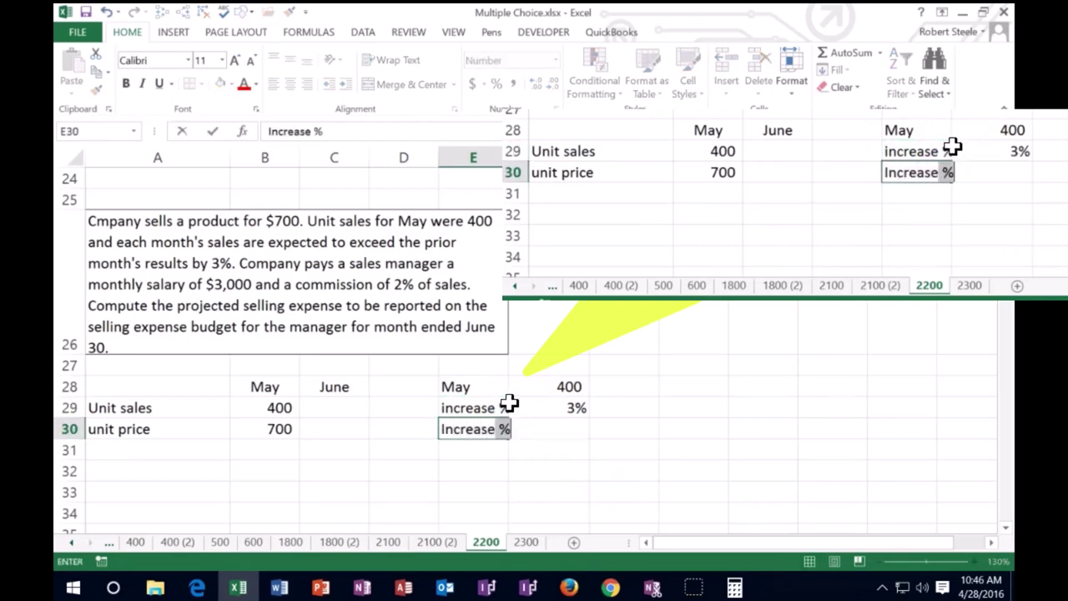
pyautogui.write('e')
pyautogui.press('BackSpace')
pyautogui.press('Right')
pyautogui.press('Down')
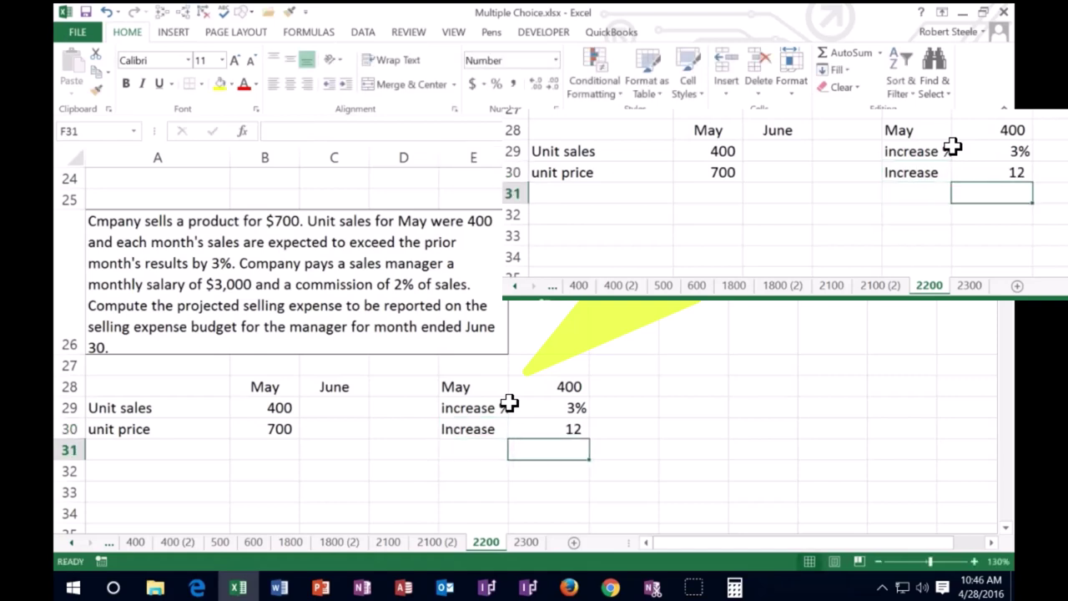
# Underline the 3% increase rate in F29.
pyautogui.click(511, 407)
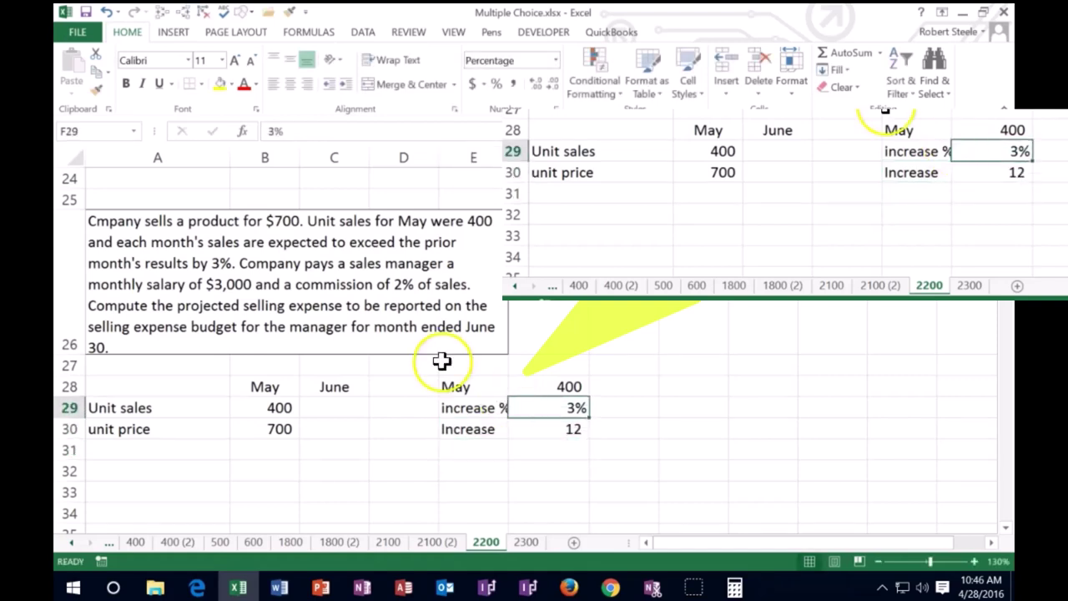
pyautogui.click(160, 84)
pyautogui.click(664, 423)
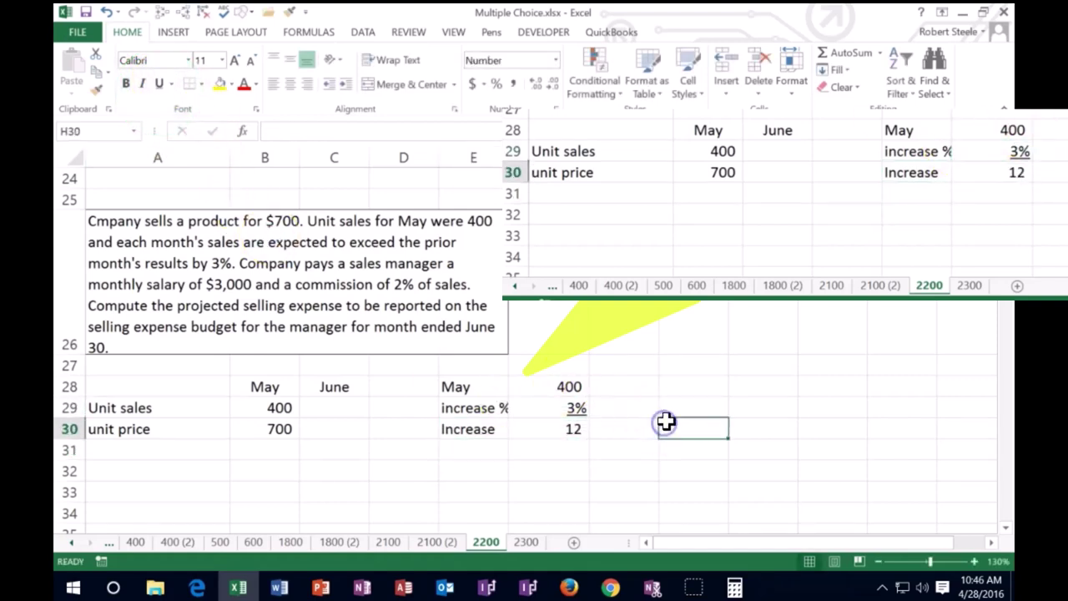
# Set up an alternative calculation with 400 in F32 and 1.03 in F33, formatting F33 as a percentage.
pyautogui.click(547, 479)
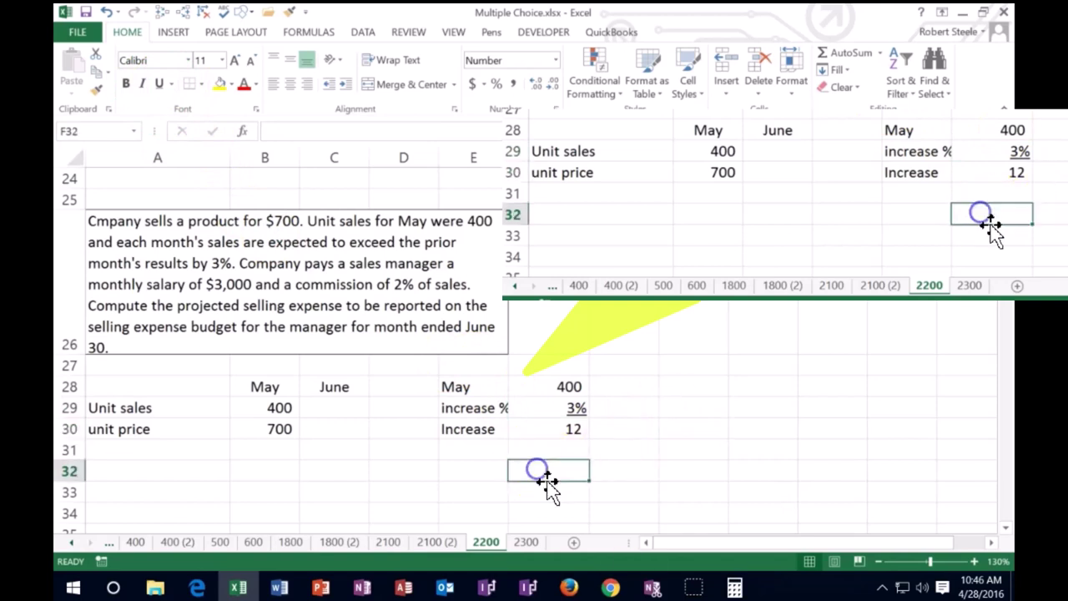
pyautogui.write('400')
pyautogui.press('Return')
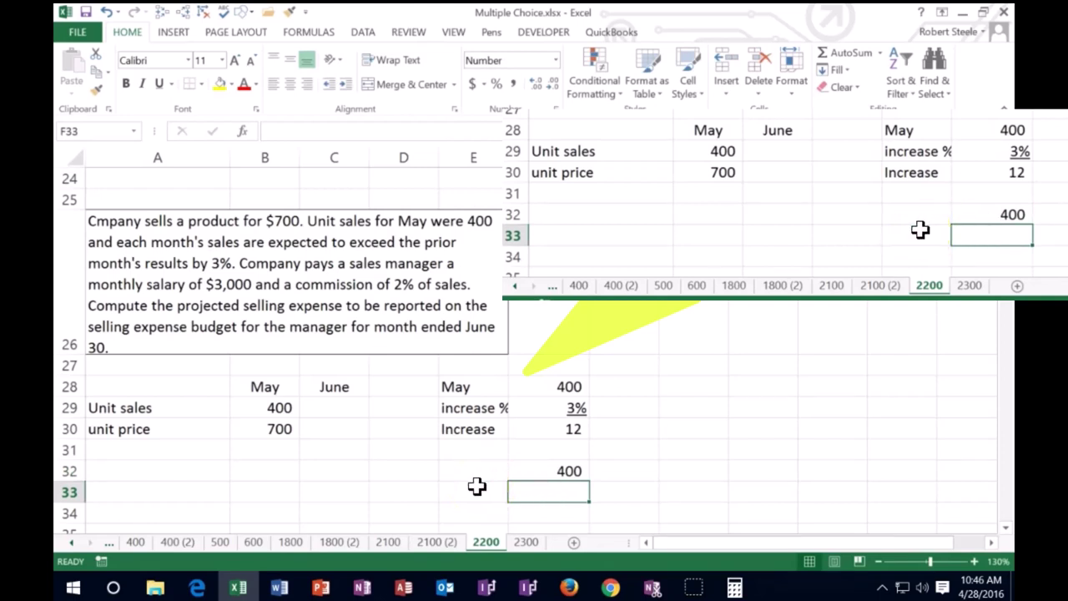
pyautogui.write('1')
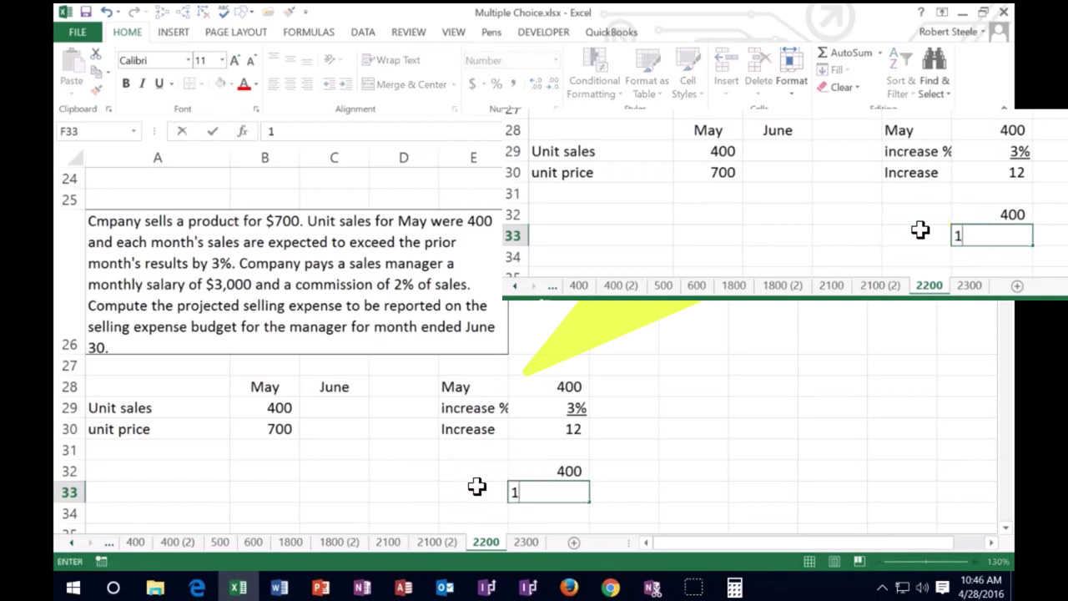
pyautogui.write('.03')
pyautogui.press('Return')
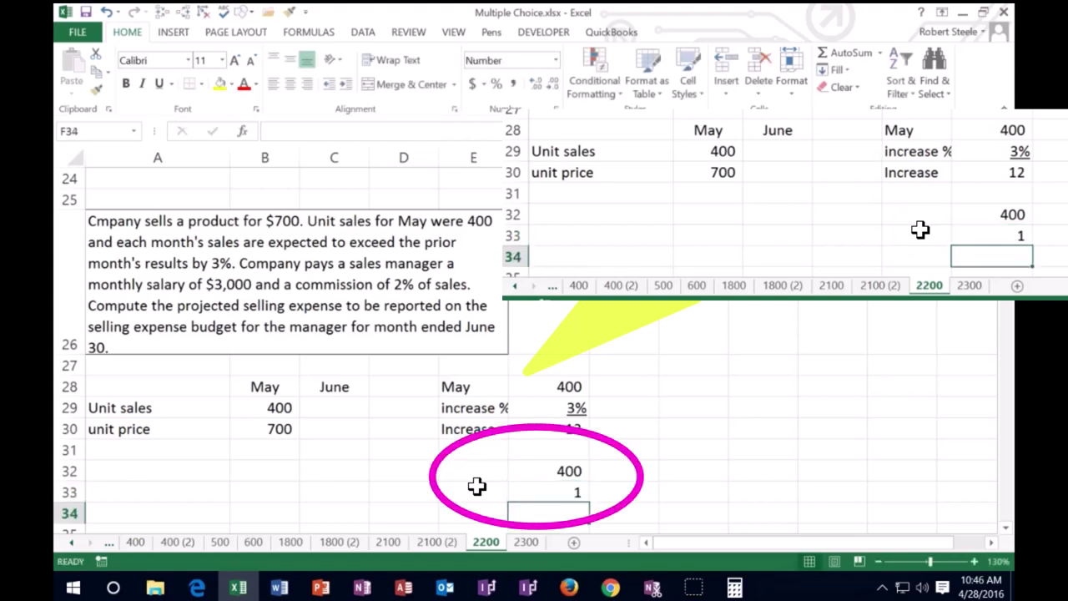
pyautogui.press('Up')
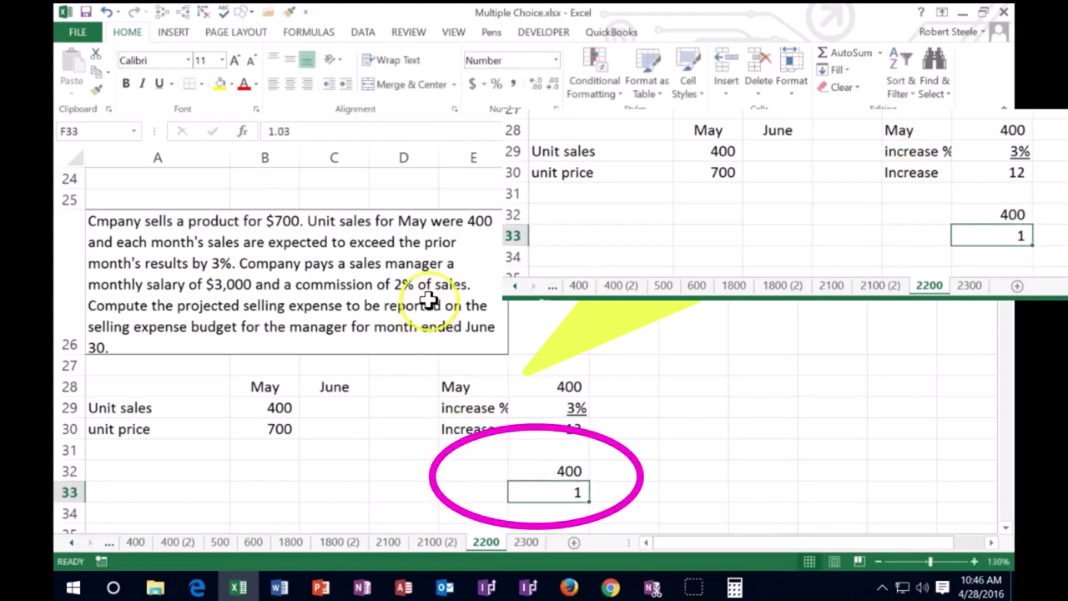
pyautogui.click(496, 84)
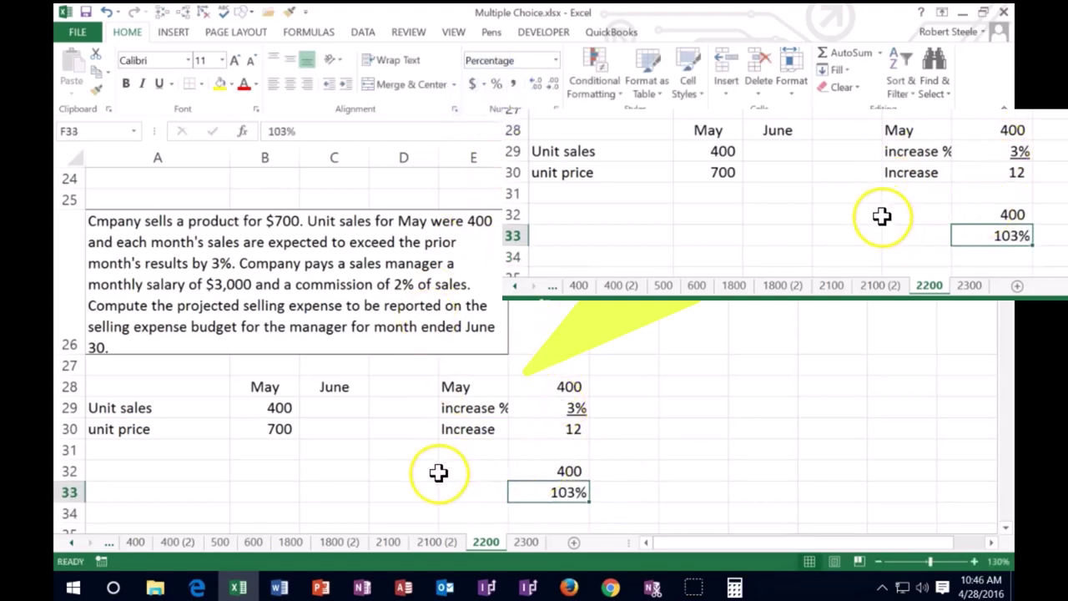
# Multiply the 400 units by the percentage below them with the formula =F32*F33 in F34.
pyautogui.press('Return')
pyautogui.write('=')
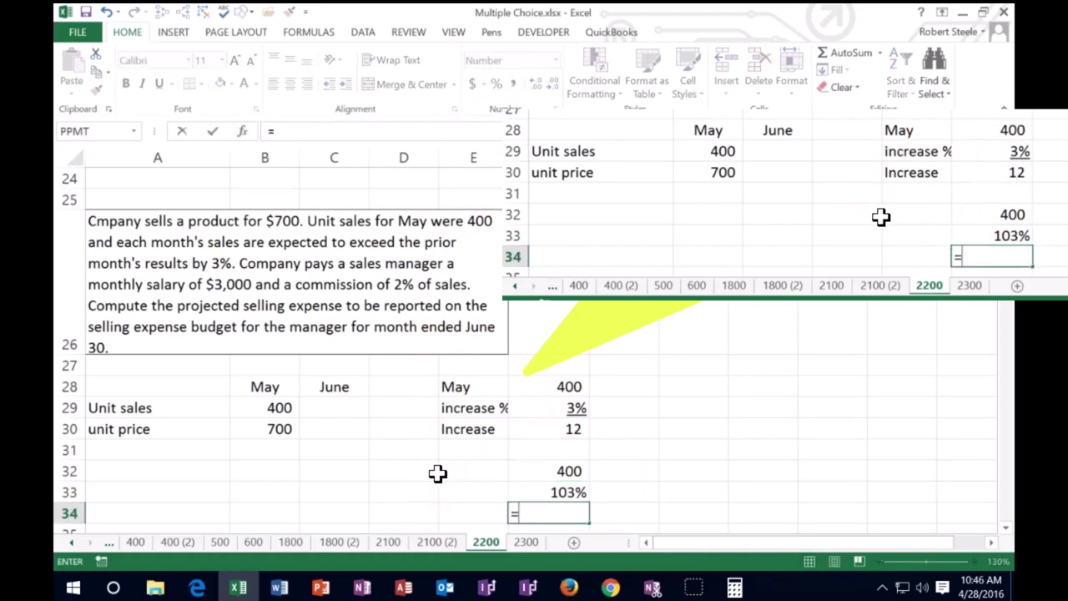
pyautogui.press('Up')
pyautogui.press('Up')
pyautogui.write('*')
pyautogui.press('Up')
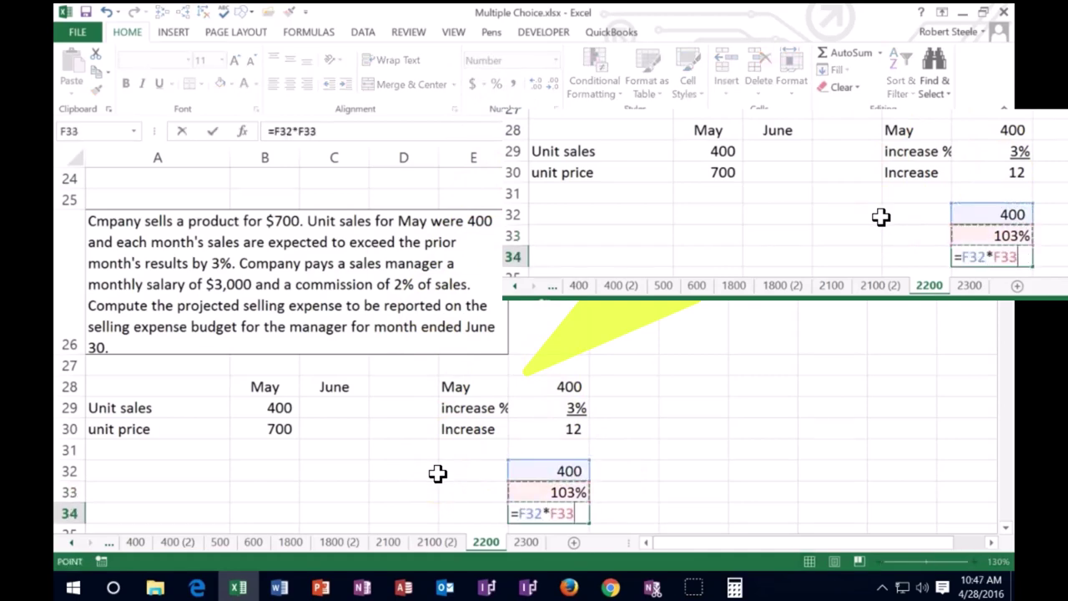
pyautogui.press('Return')
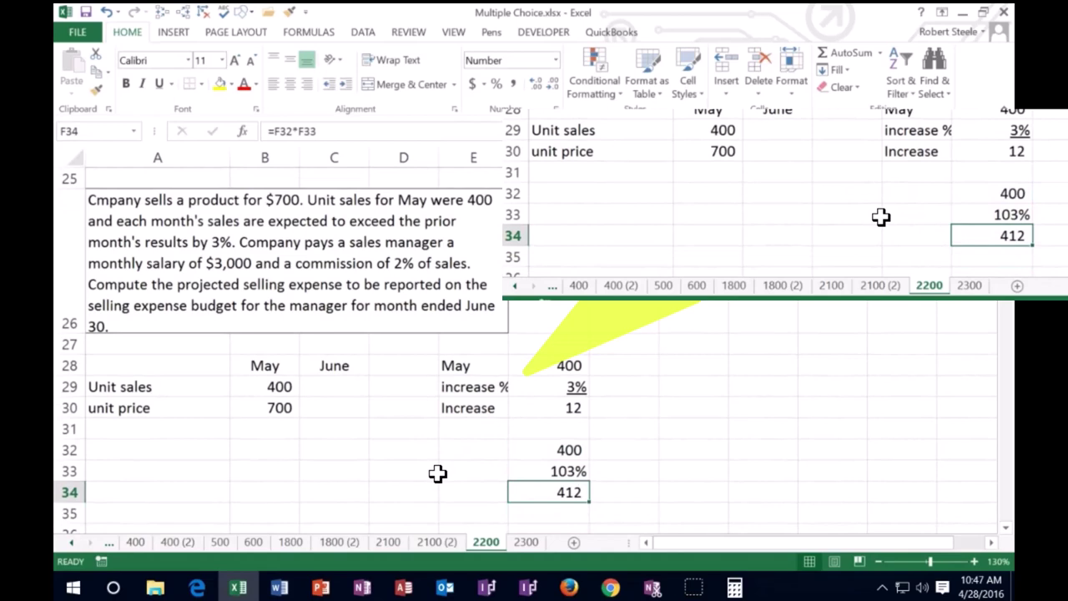
pyautogui.moveTo(568, 449); pyautogui.dragTo(567, 488)
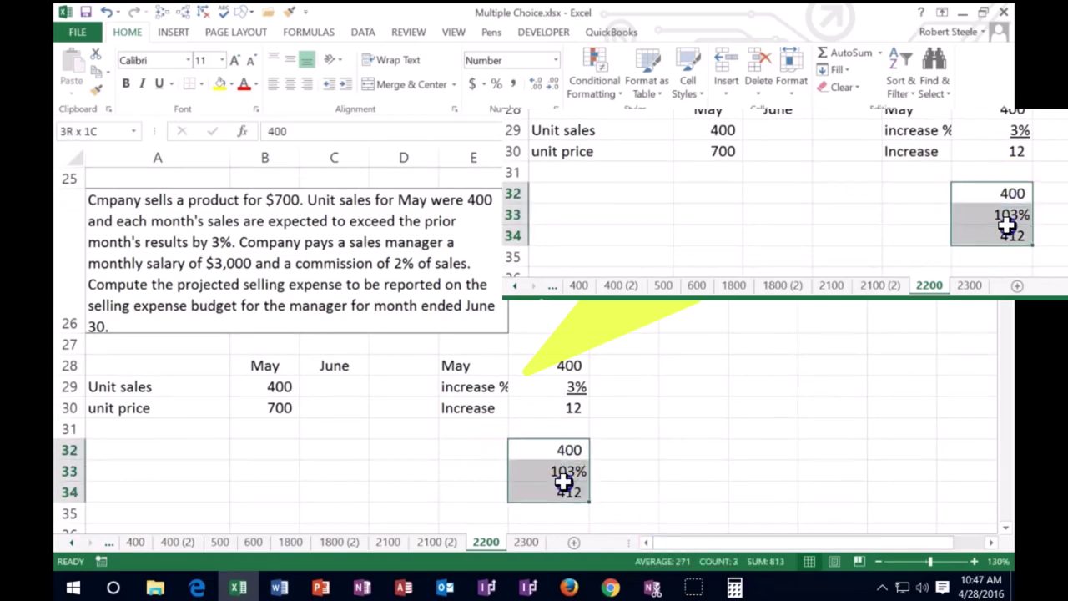
pyautogui.click(646, 409)
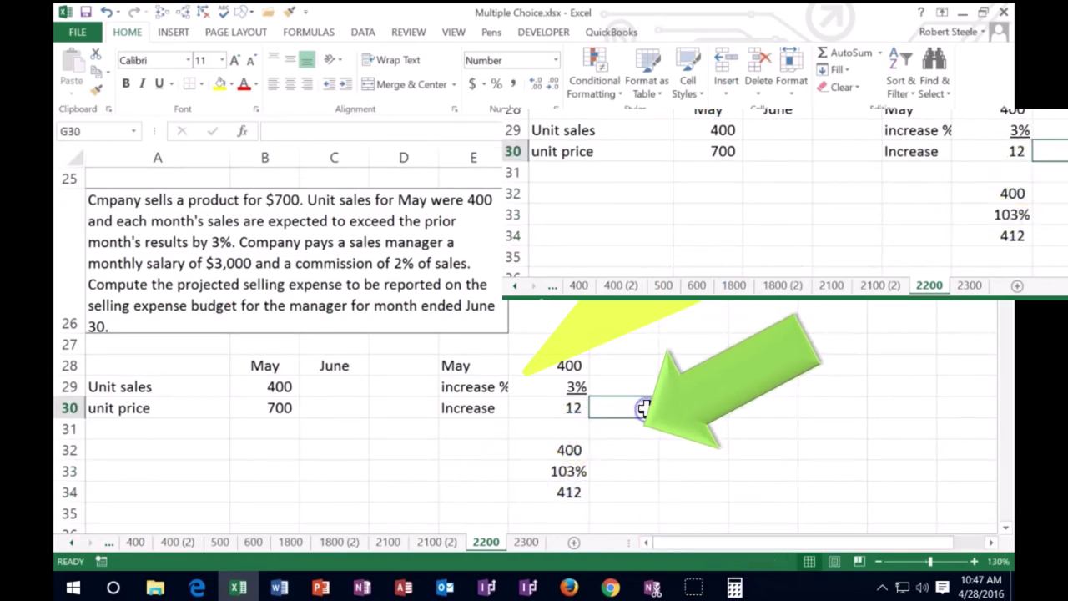
pyautogui.click(569, 369)
pyautogui.click(558, 405)
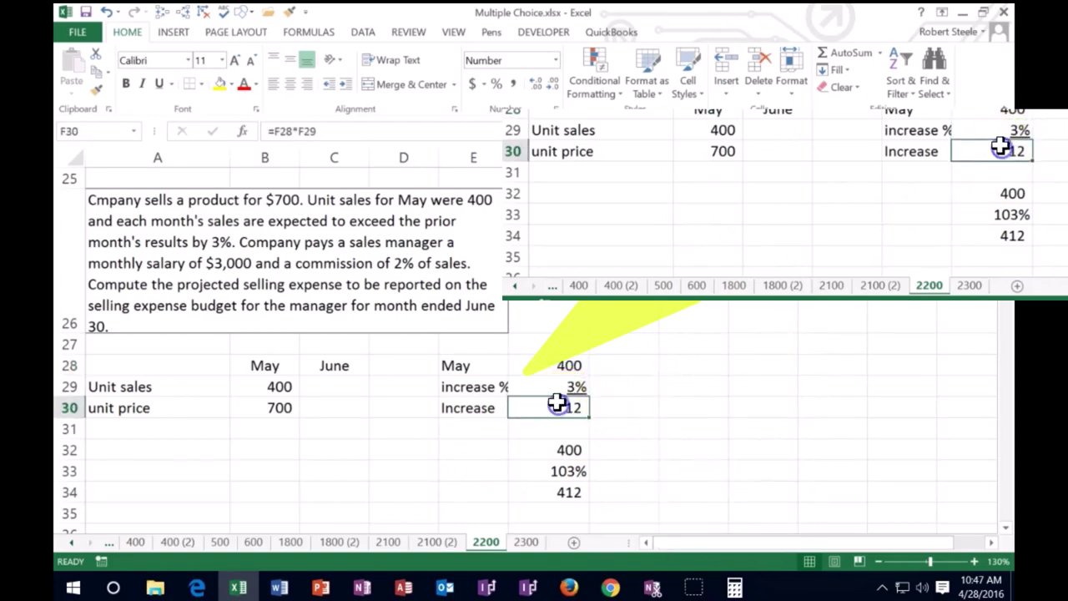
# Calculate June unit sales in C29 with =B29*1.03 and enter the June unit price of 700 in C30.
pyautogui.click(539, 449)
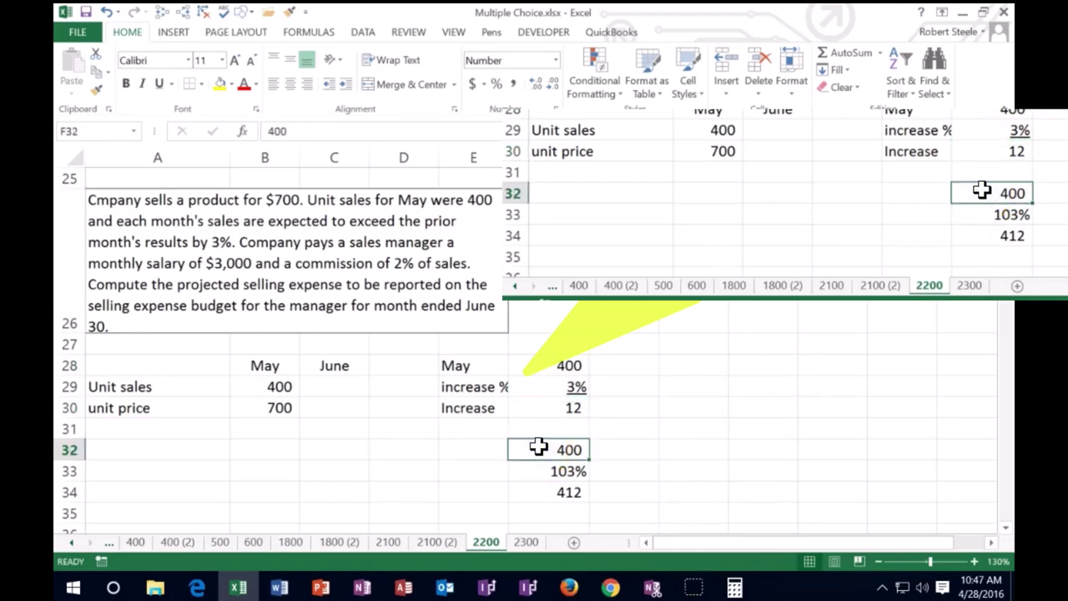
pyautogui.click(542, 491)
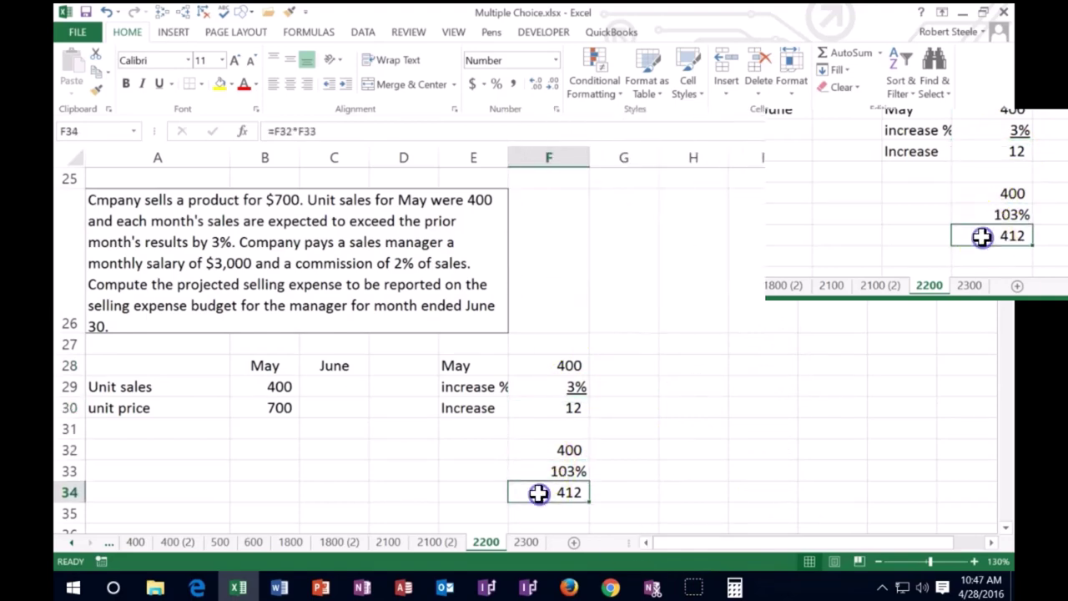
pyautogui.click(335, 389)
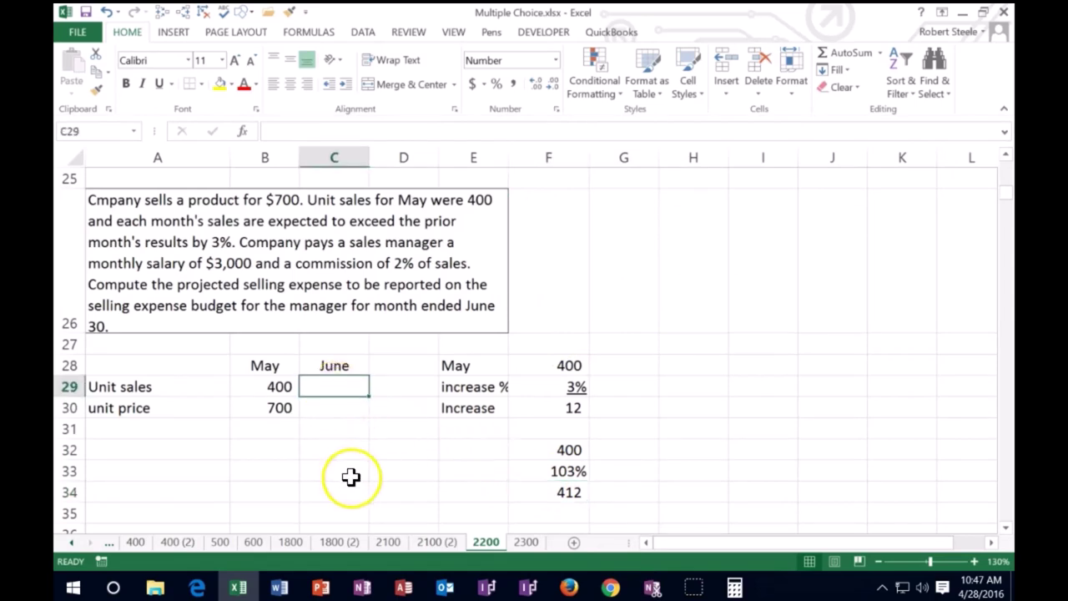
pyautogui.write('=')
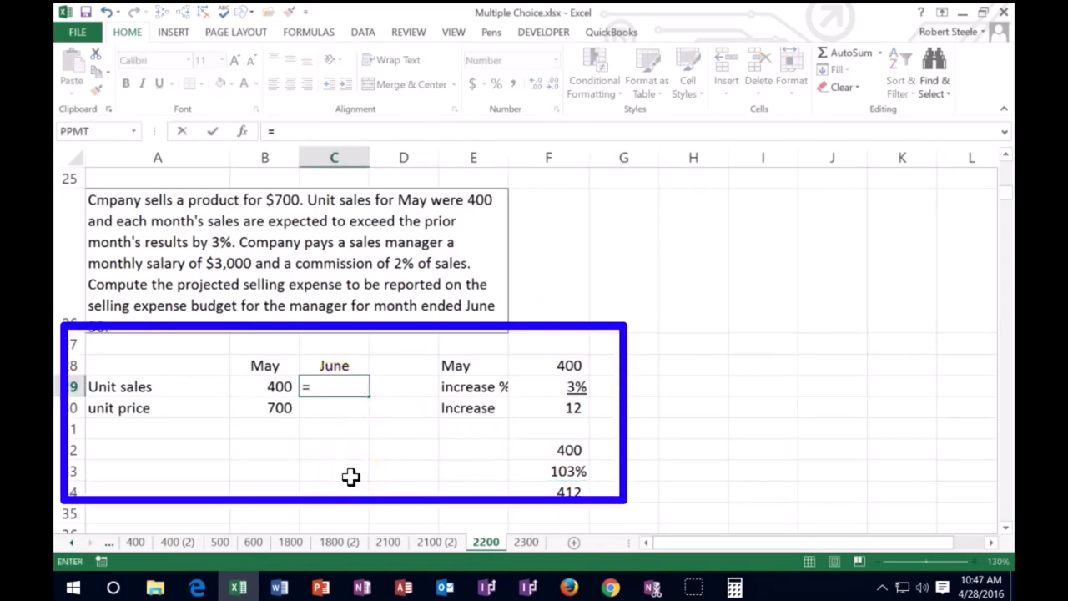
pyautogui.click(277, 387)
pyautogui.write('*')
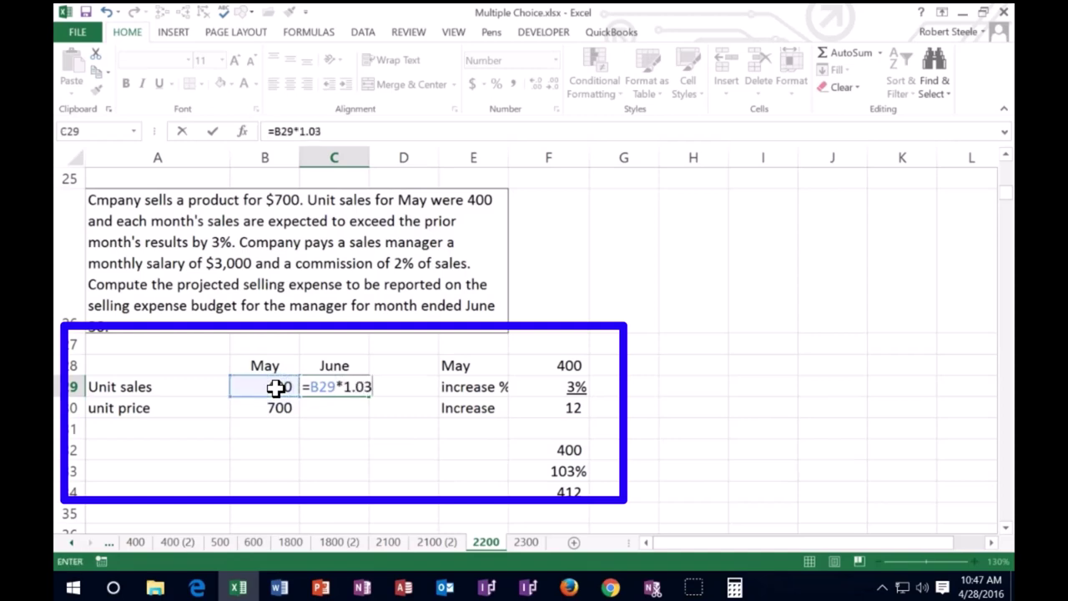
pyautogui.write('1.03')
pyautogui.press('Return')
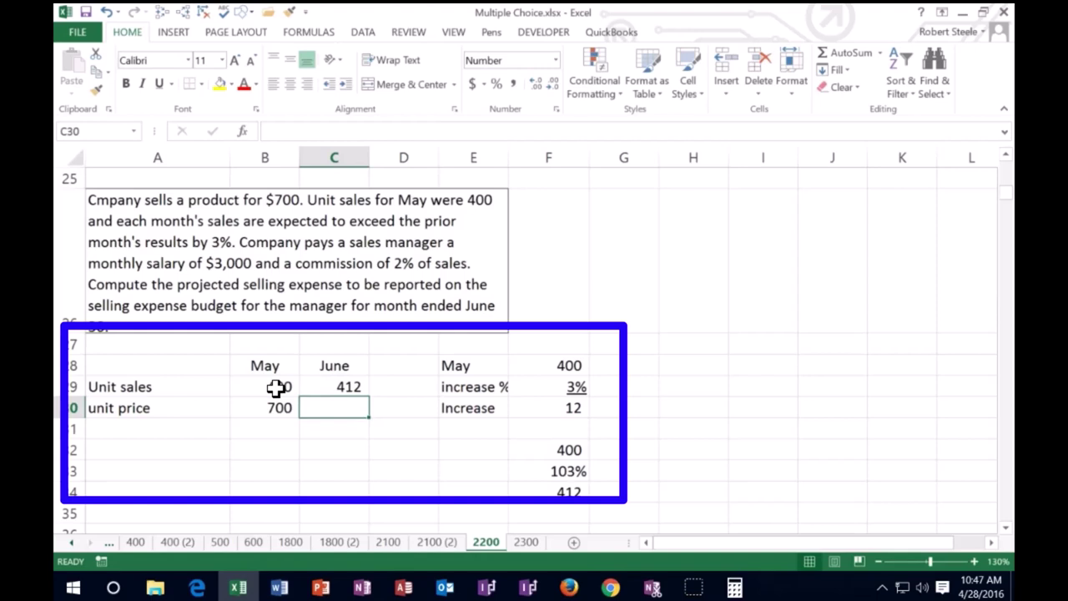
pyautogui.write('700')
pyautogui.press('Return')
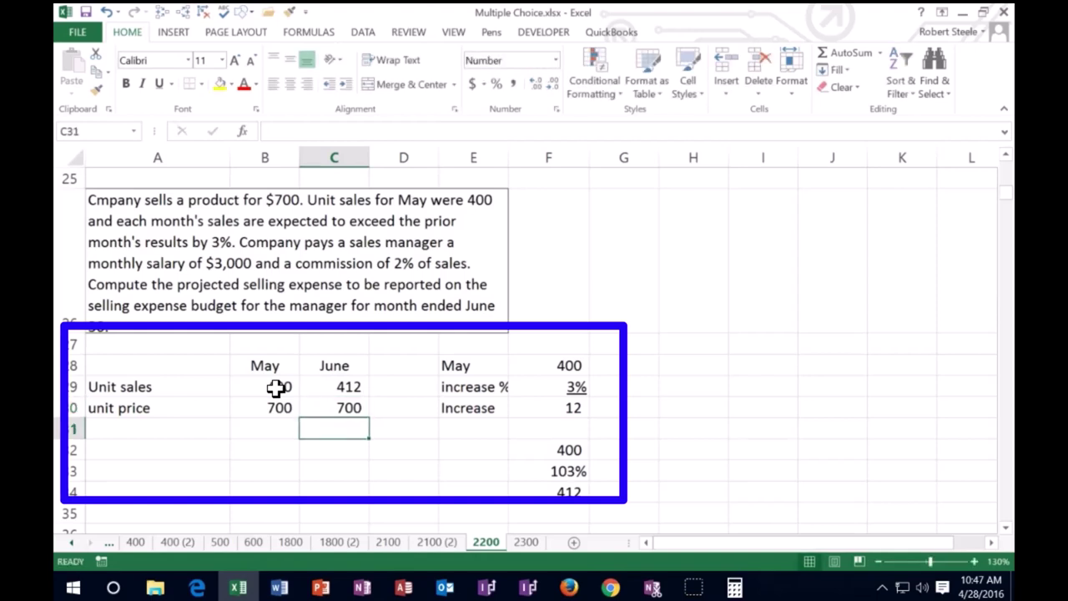
# Multiply May unit sales by the unit price in B31 with the formula =B29*B30.
pyautogui.press('Left')
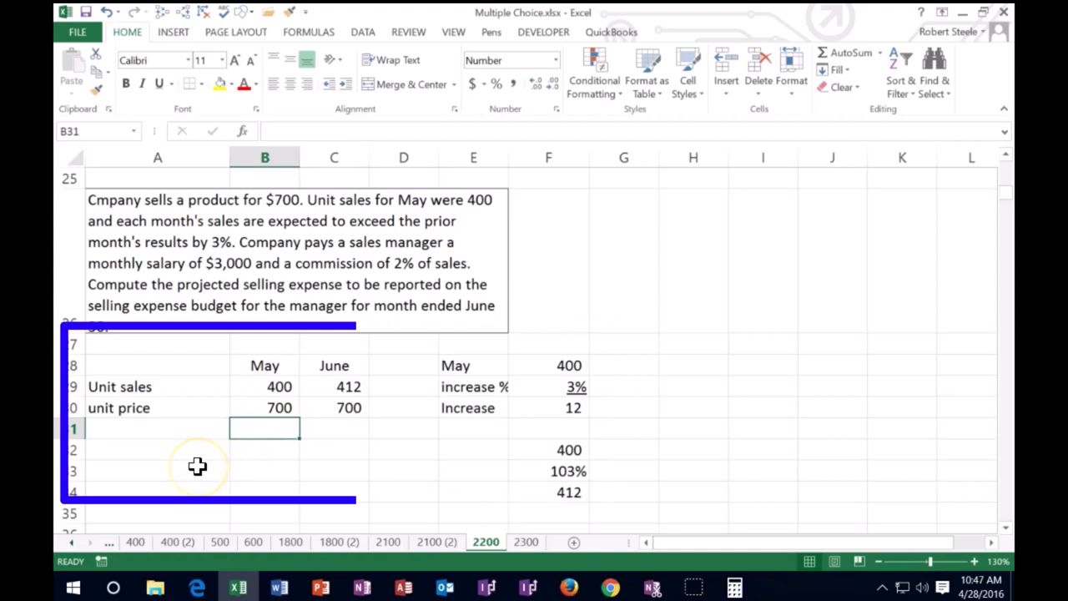
pyautogui.write('=')
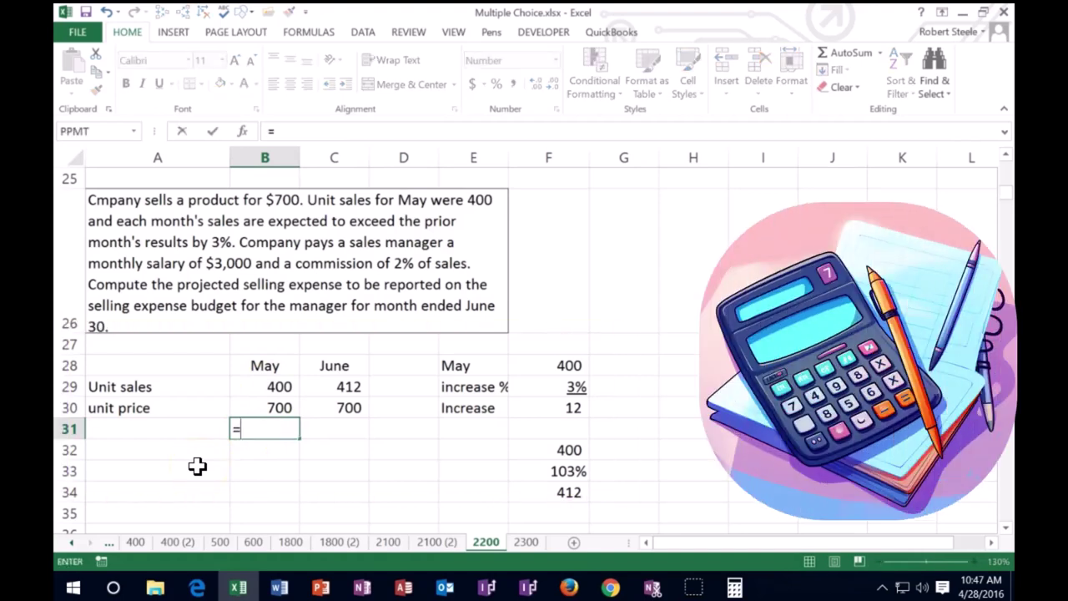
pyautogui.click(257, 367)
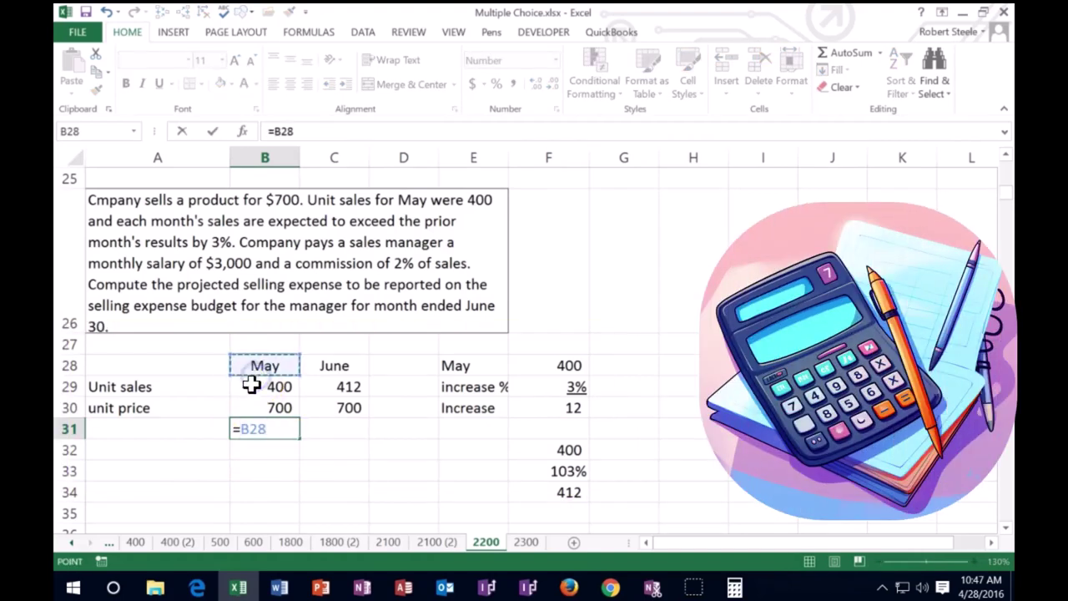
pyautogui.click(251, 385)
pyautogui.write('*')
pyautogui.click(276, 409)
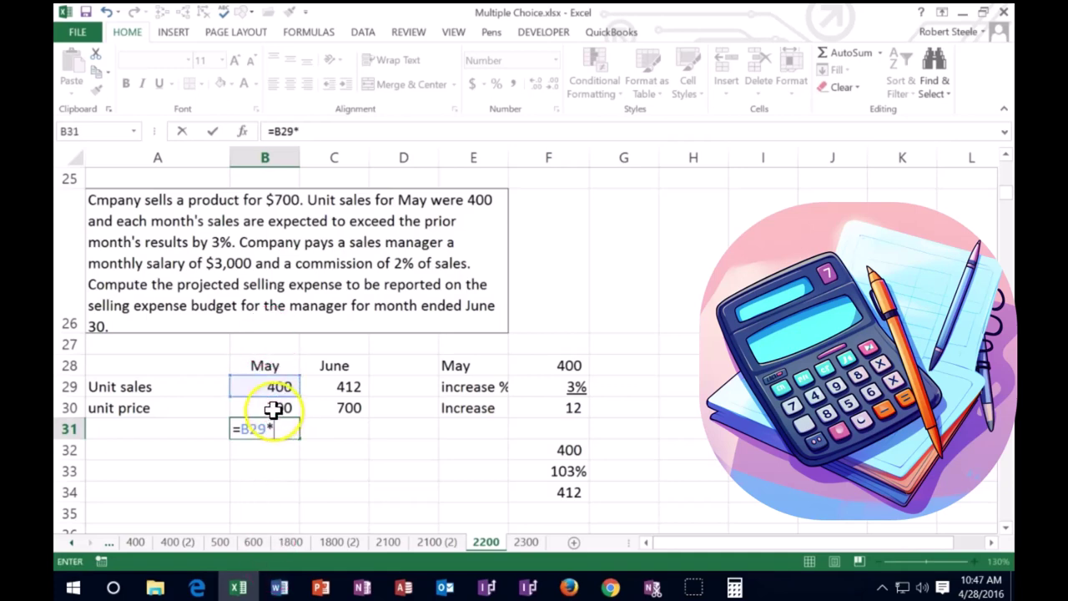
pyautogui.press('Return')
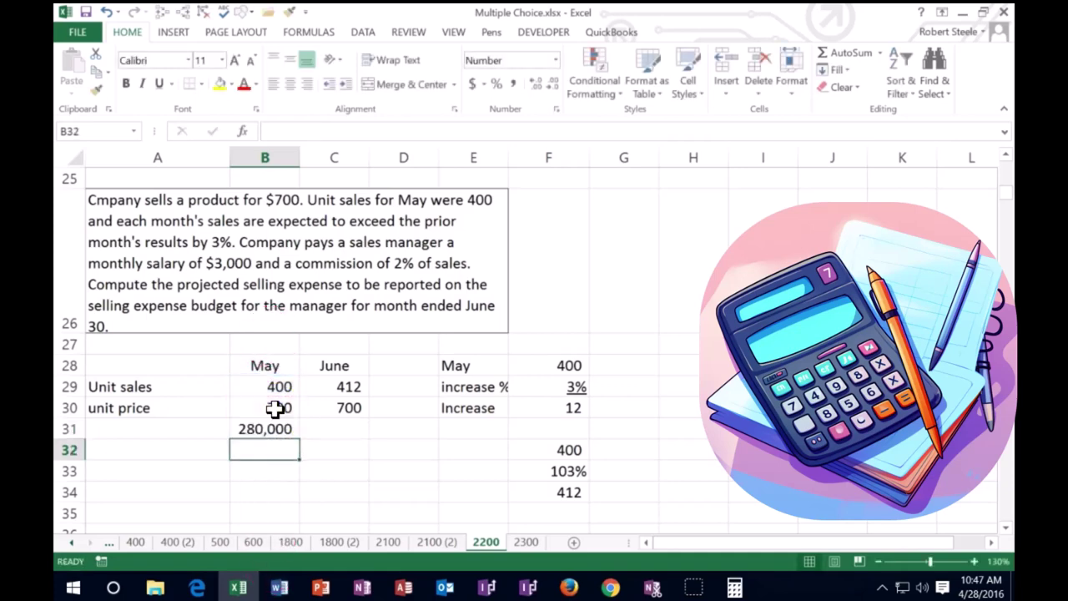
# Multiply June unit sales by the unit price in C31 with the formula =C29*C30.
pyautogui.press('Up')
pyautogui.press('Right')
pyautogui.click(205, 465)
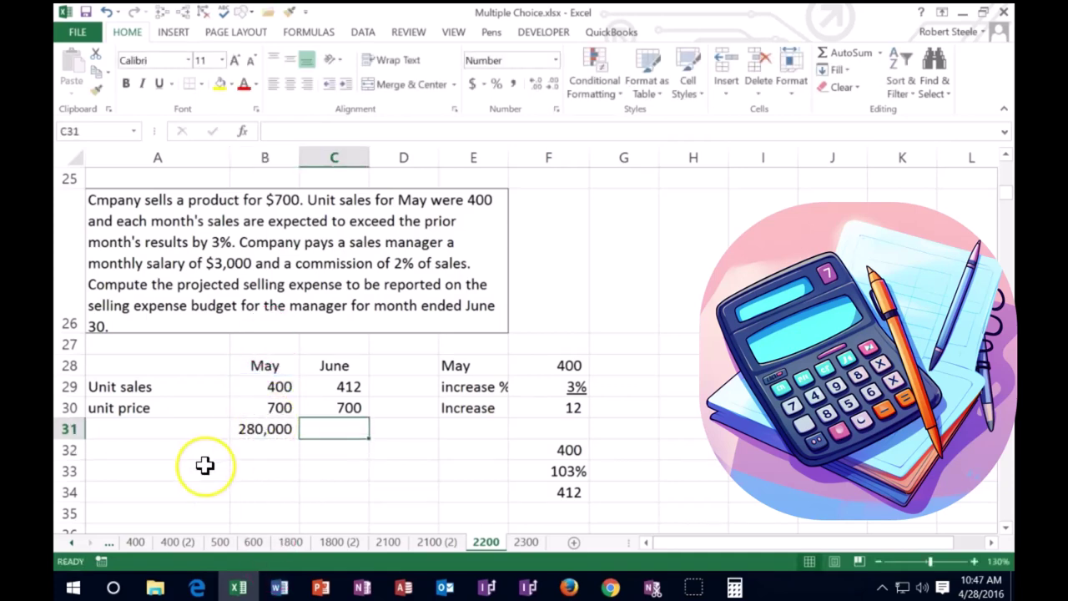
pyautogui.write('=')
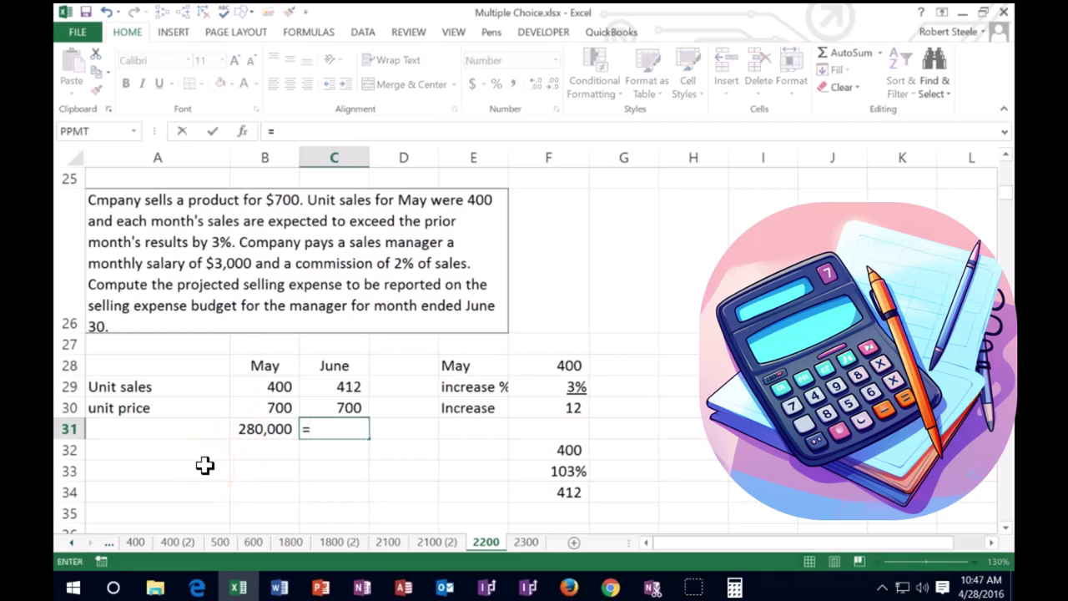
pyautogui.click(344, 388)
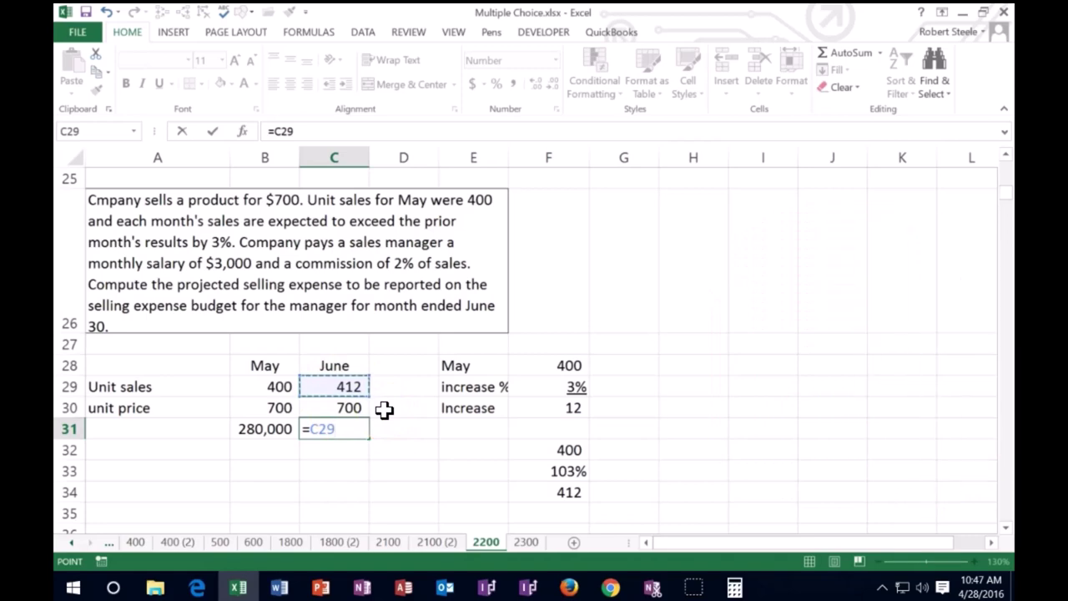
pyautogui.write('*')
pyautogui.click(358, 408)
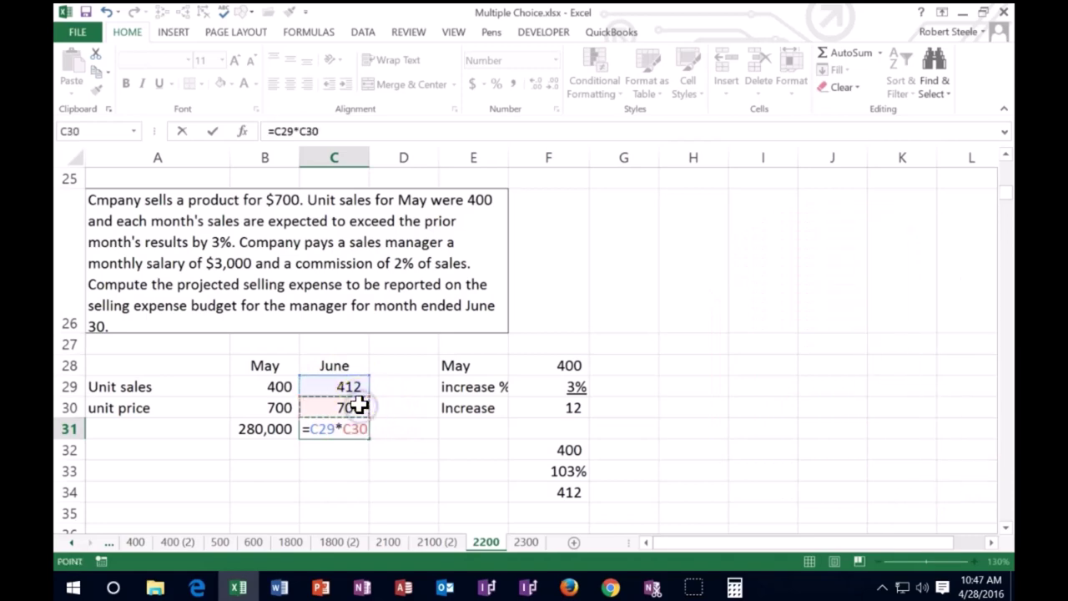
pyautogui.press('Return')
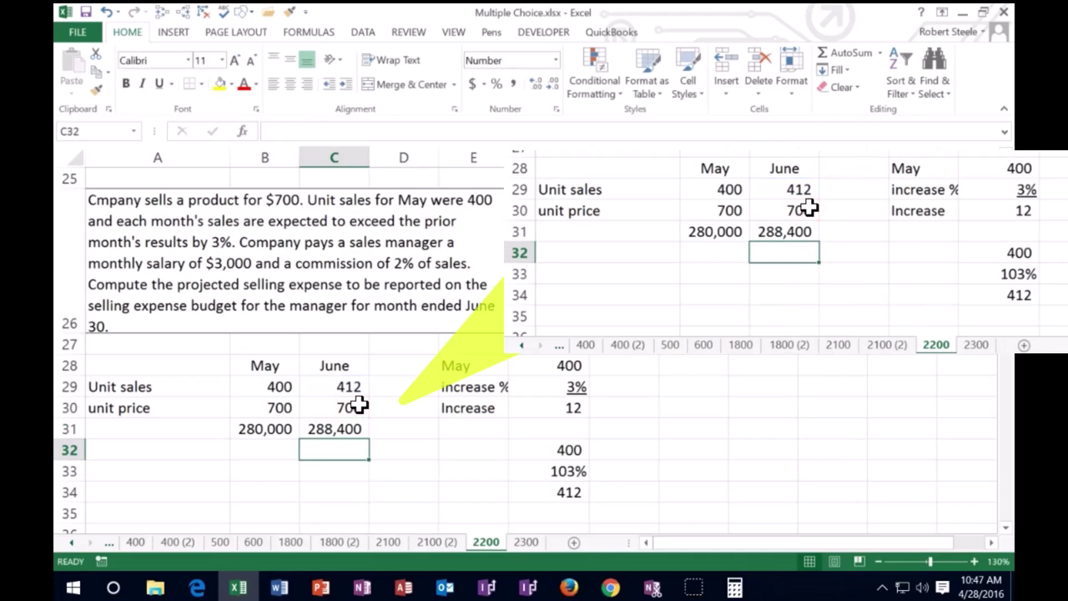
# Label the row of May and June revenue amounts "Sales" in A31.
pyautogui.press('Left')
pyautogui.press('Left')
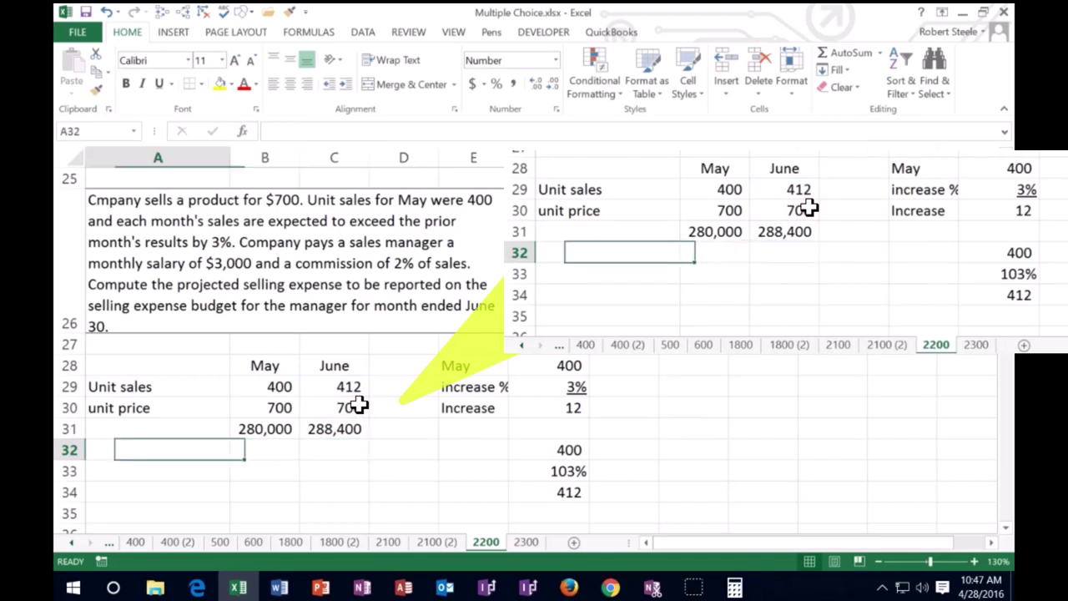
pyautogui.press('Up')
pyautogui.write('Sale')
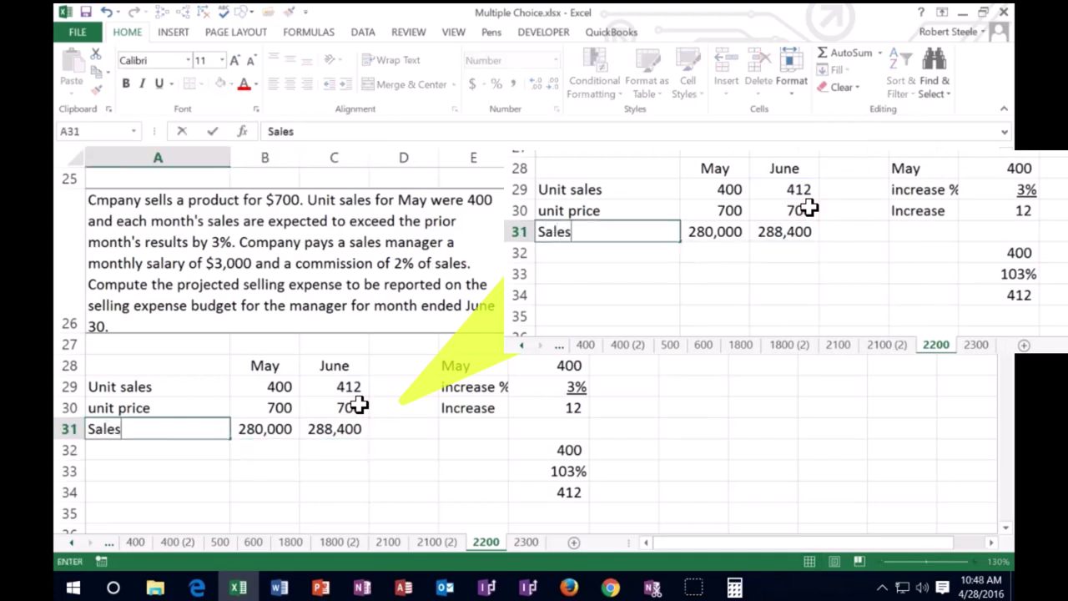
pyautogui.press('Return')
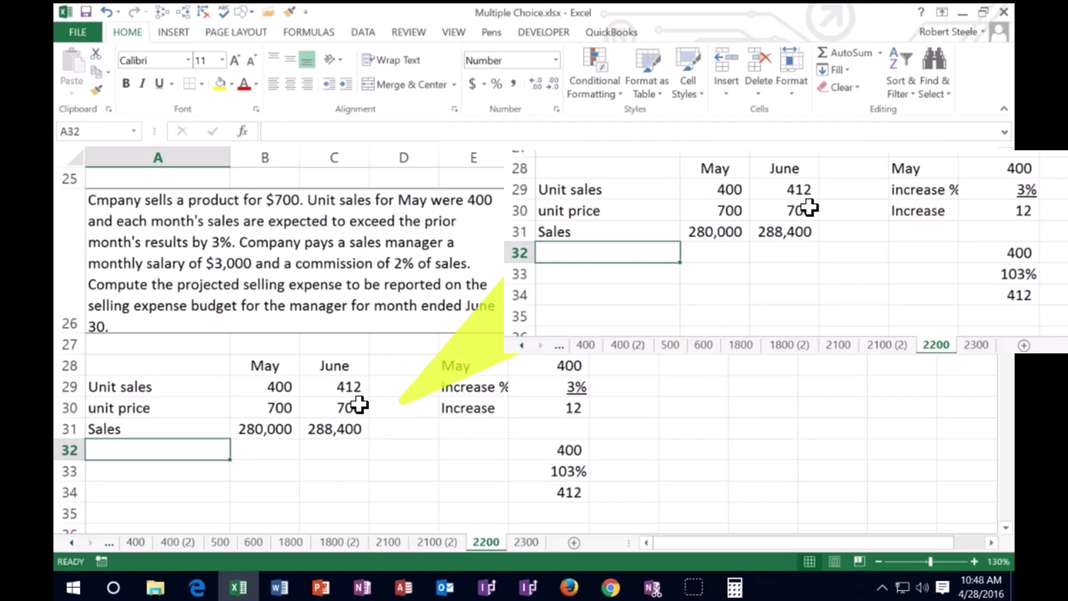
# Label A33 "Commission rate" and enter .02 in the June column at C33.
pyautogui.press('Return')
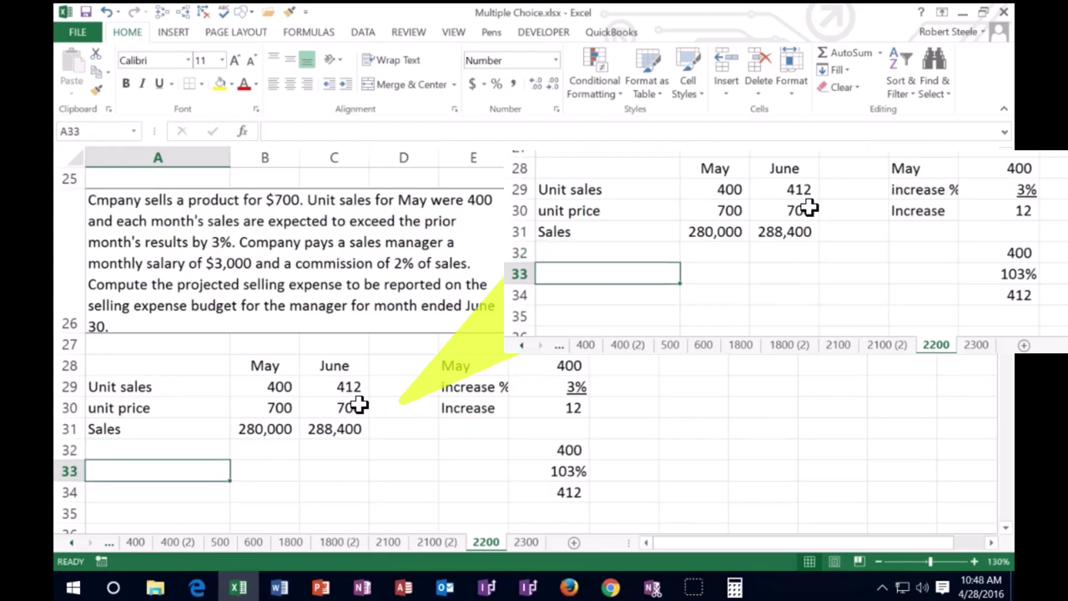
pyautogui.write('Comm')
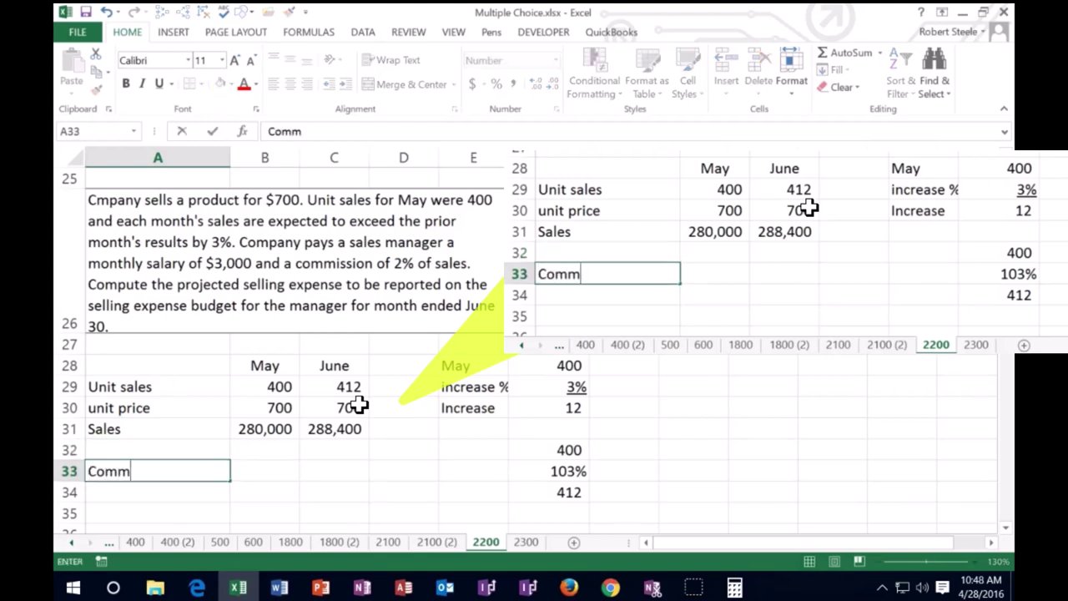
pyautogui.write('ission rate')
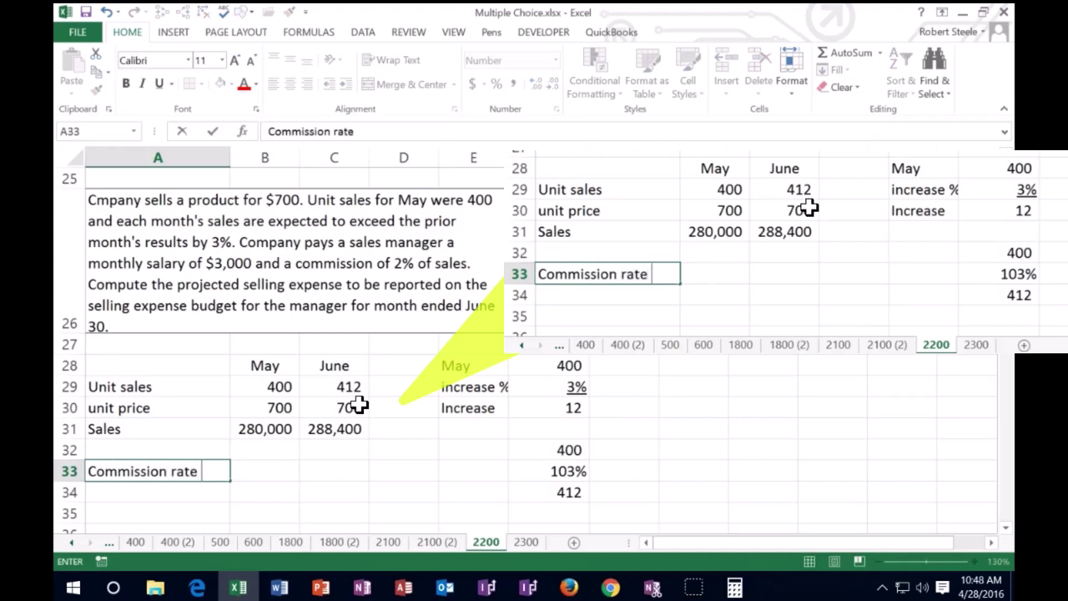
pyautogui.press('Tab')
pyautogui.press('Tab')
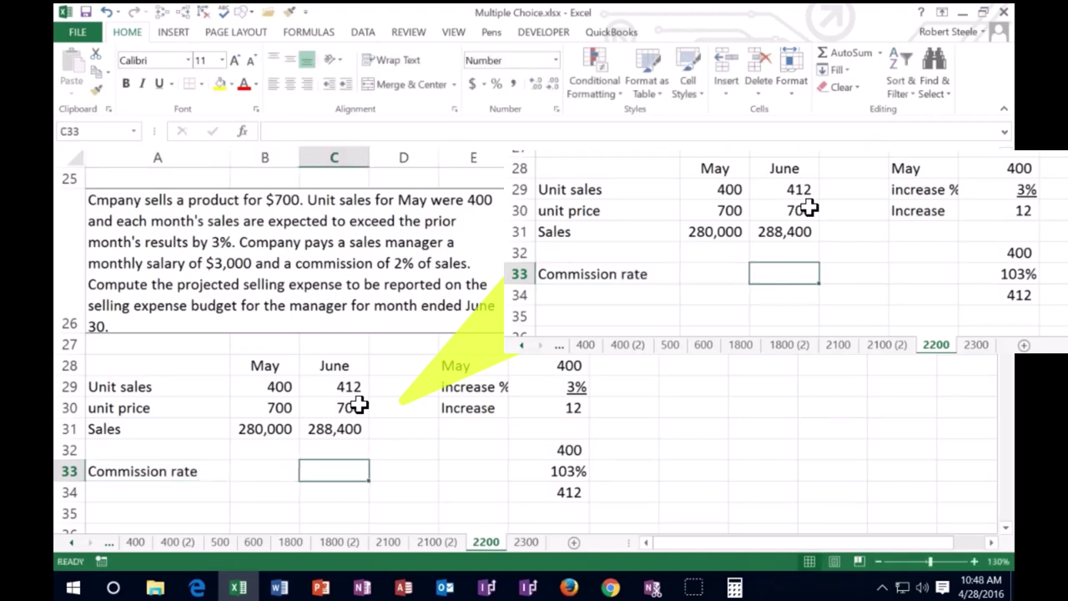
pyautogui.write('.')
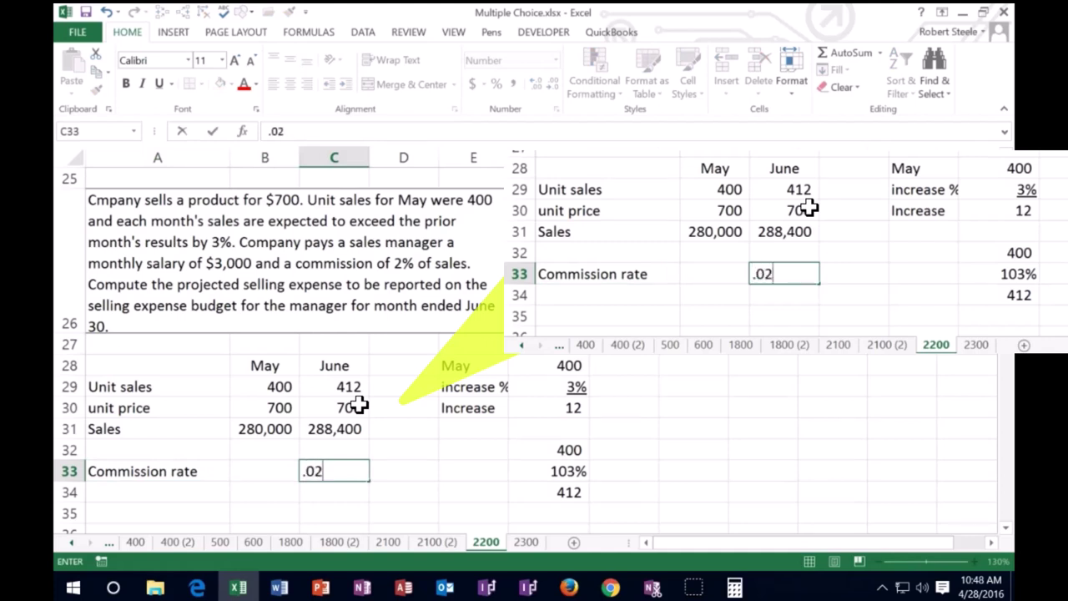
pyautogui.write('02')
pyautogui.press('Return')
# Format the June commission rate in C33 as a percentage.
pyautogui.press('Up')
pyautogui.press('Right')
pyautogui.press('Right')
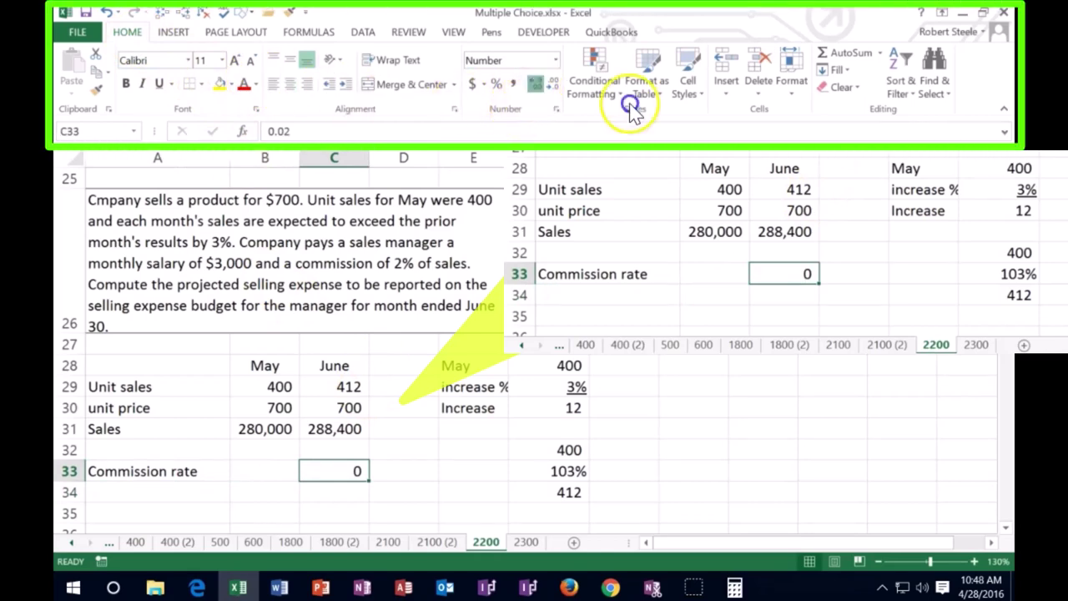
pyautogui.click(533, 86)
pyautogui.click(532, 86)
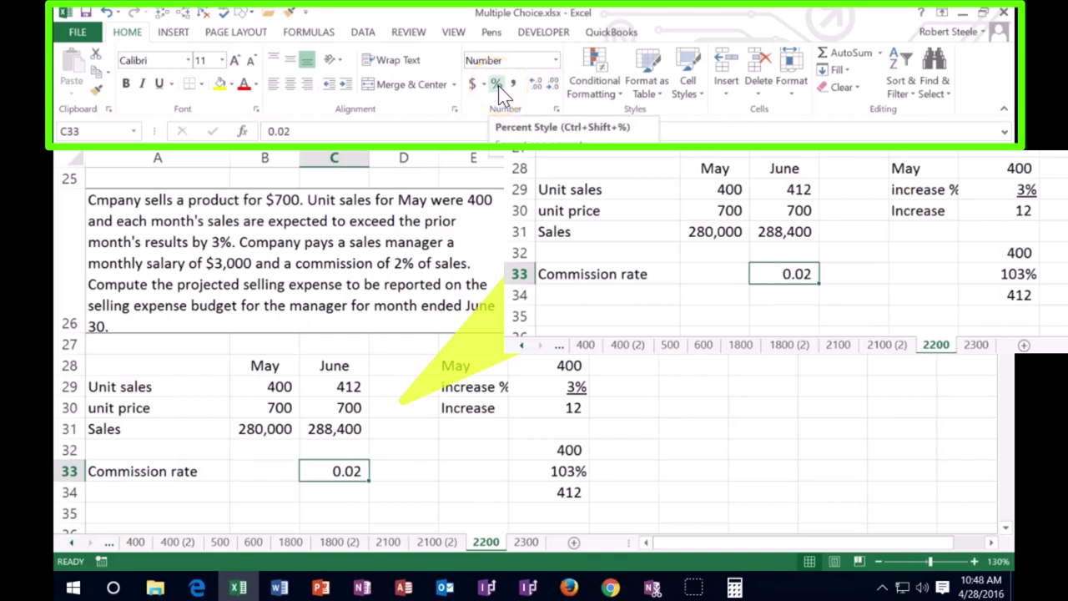
pyautogui.click(498, 86)
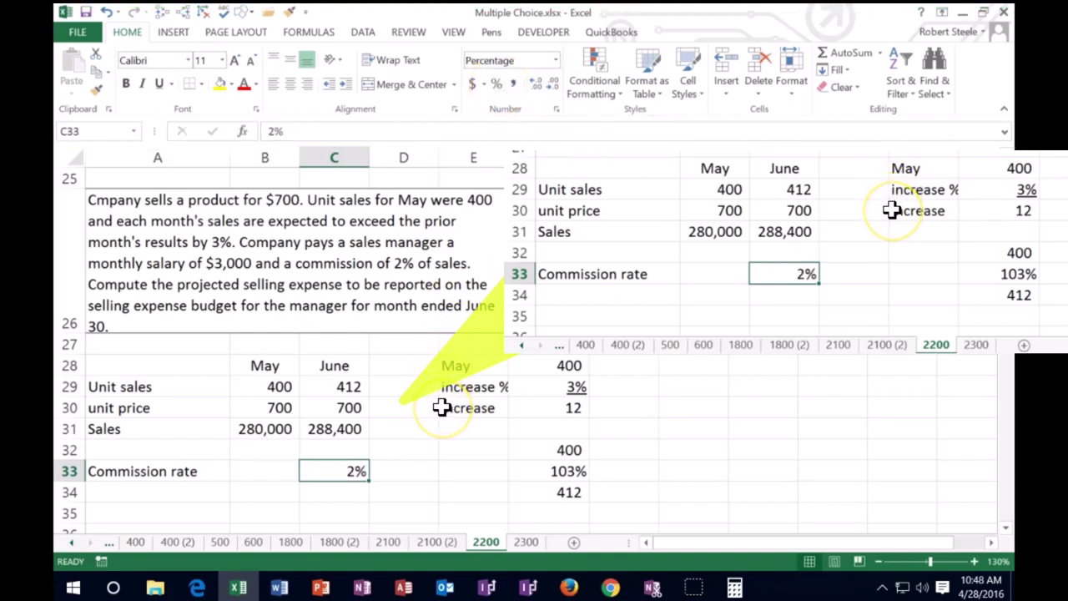
# Calculate the June commission in C34 by multiplying sales by the commission rate with =C31*C33.
pyautogui.press('Return')
pyautogui.write('=')
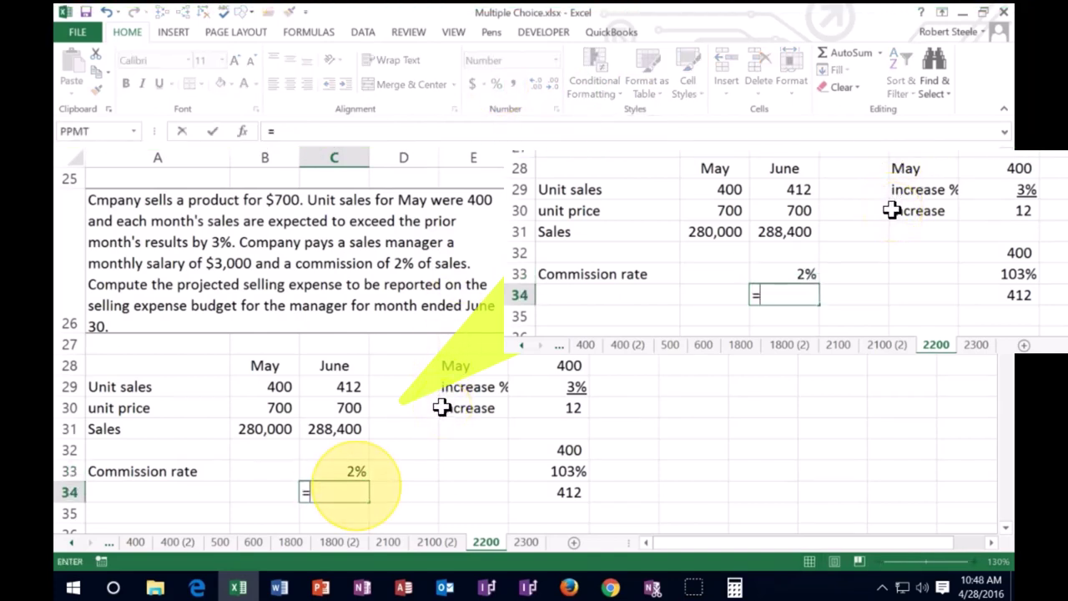
pyautogui.click(347, 429)
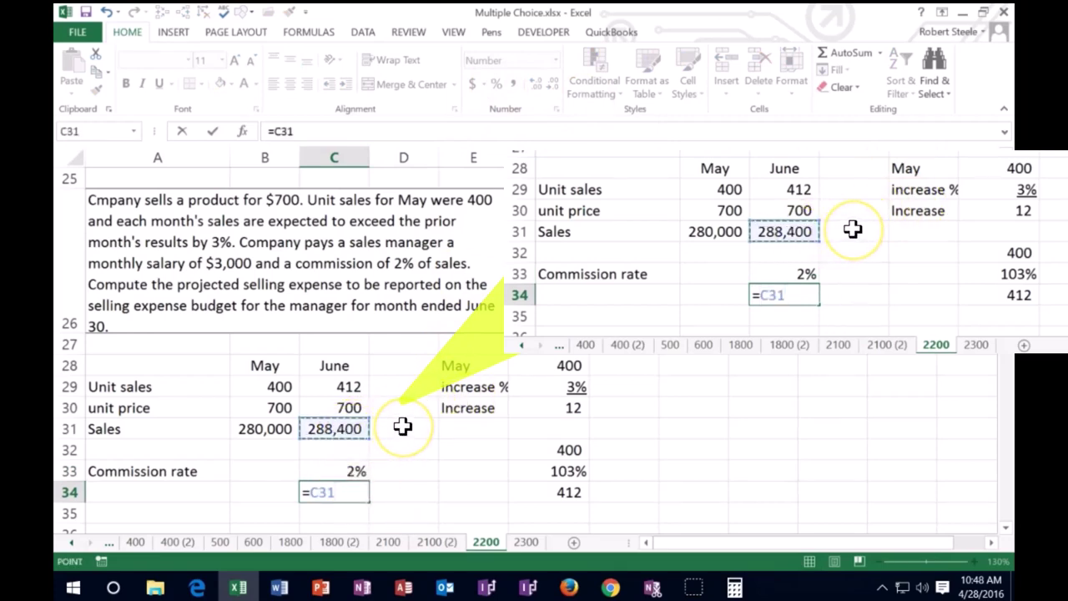
pyautogui.write('*')
pyautogui.click(355, 472)
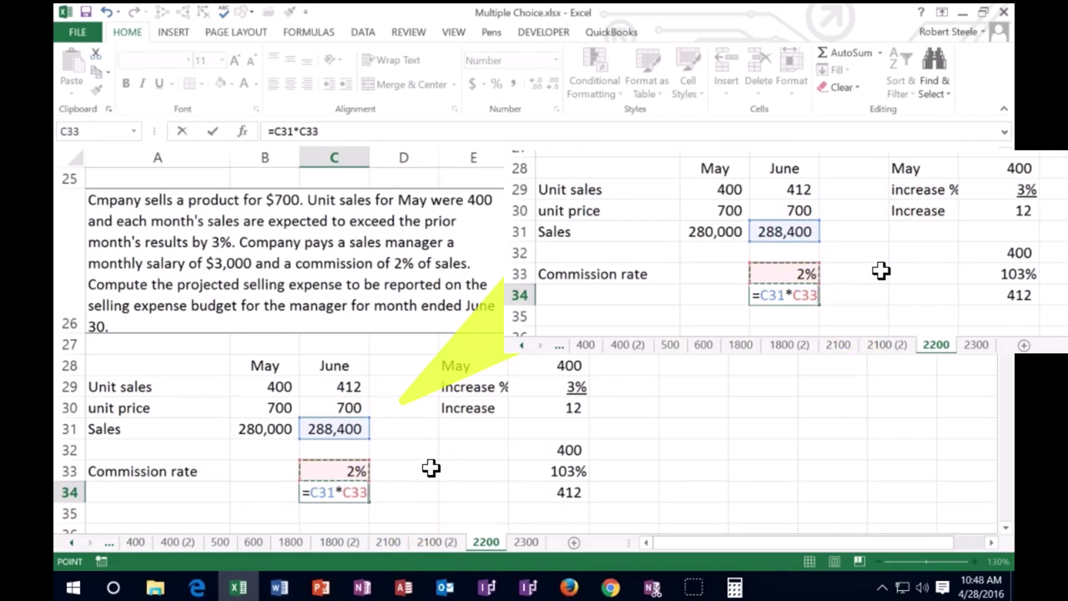
pyautogui.press('Return')
# Label the commission amount row "Commission" in A34.
pyautogui.press('Left')
pyautogui.press('Up')
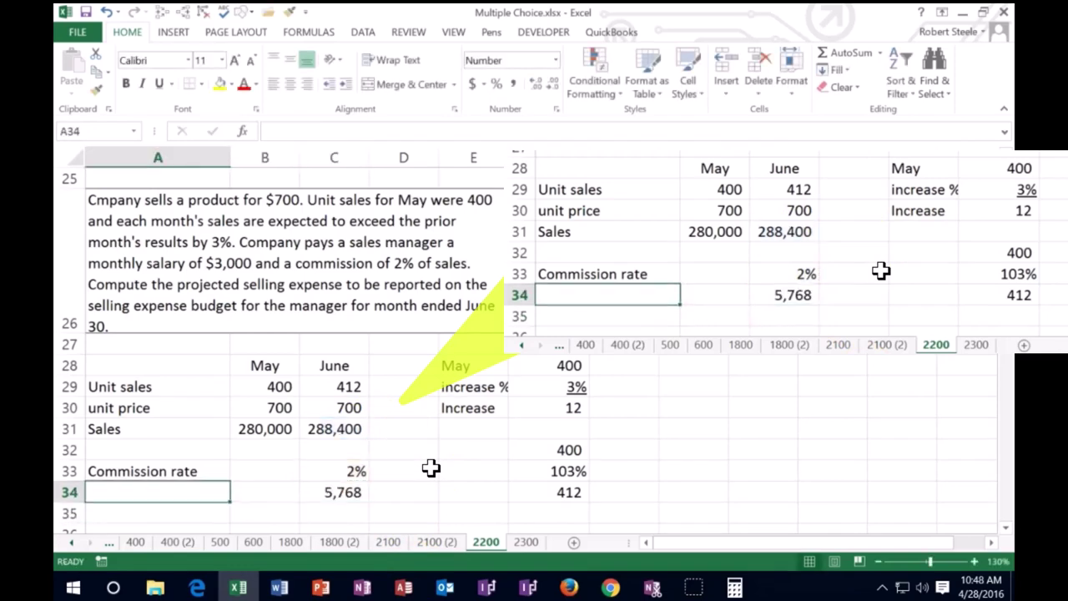
pyautogui.write('Comm')
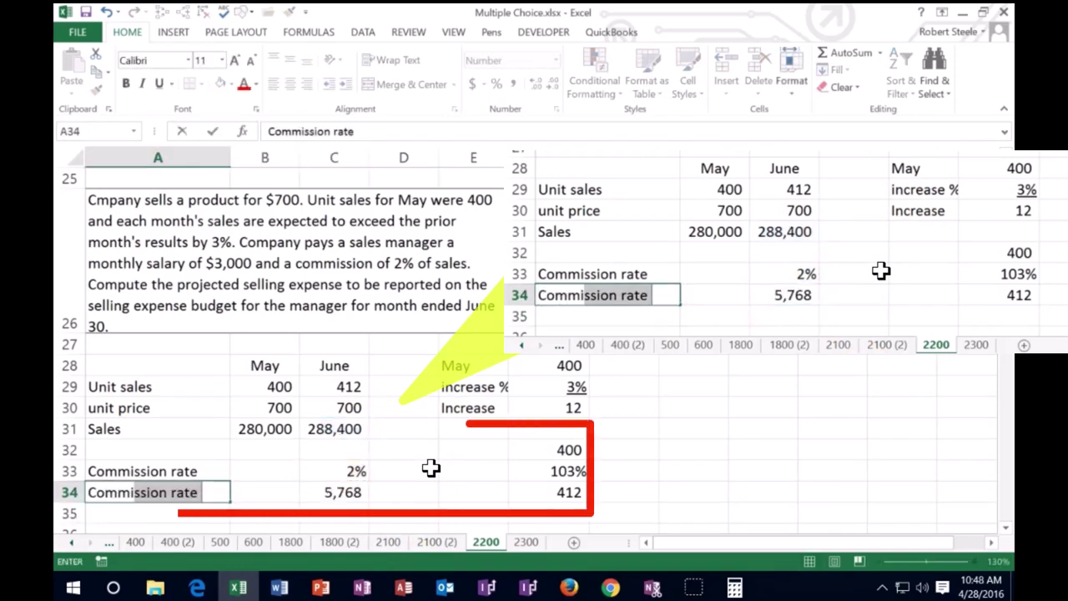
pyautogui.write('ission')
pyautogui.press('Delete')
pyautogui.press('Return')
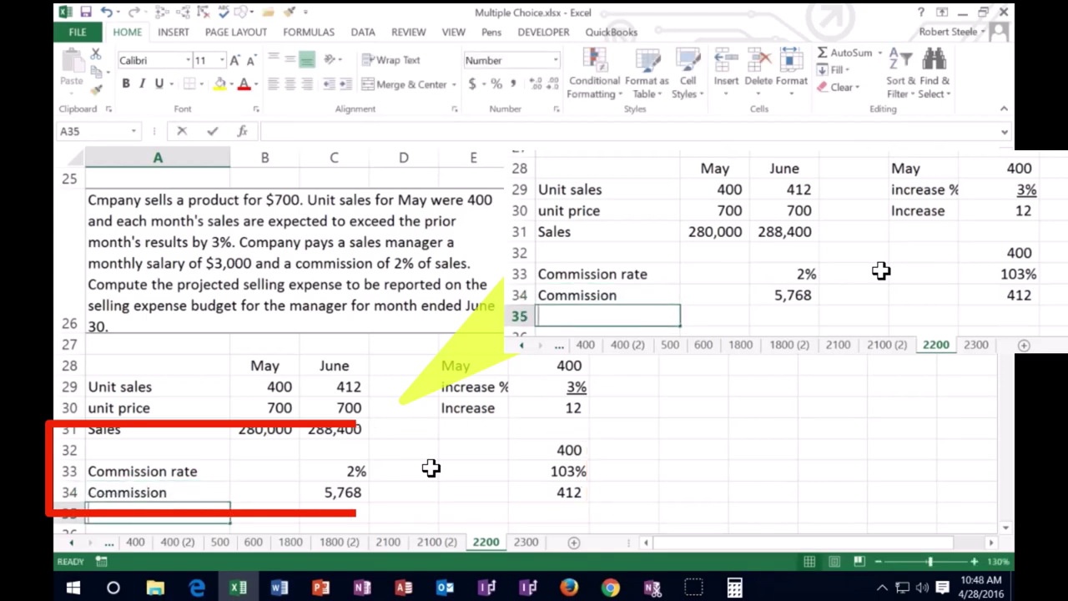
# Label A35 "Salary" and enter 3000 in the June column at C35.
pyautogui.write('Salary')
pyautogui.press('Tab')
pyautogui.press('Tab')
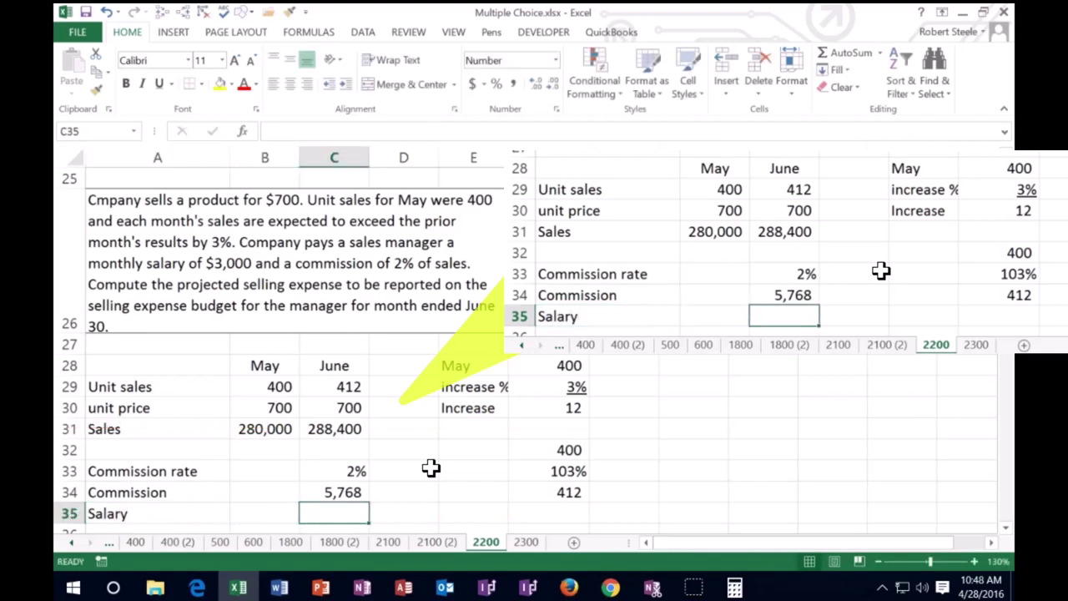
pyautogui.write('3000')
pyautogui.press('Return')
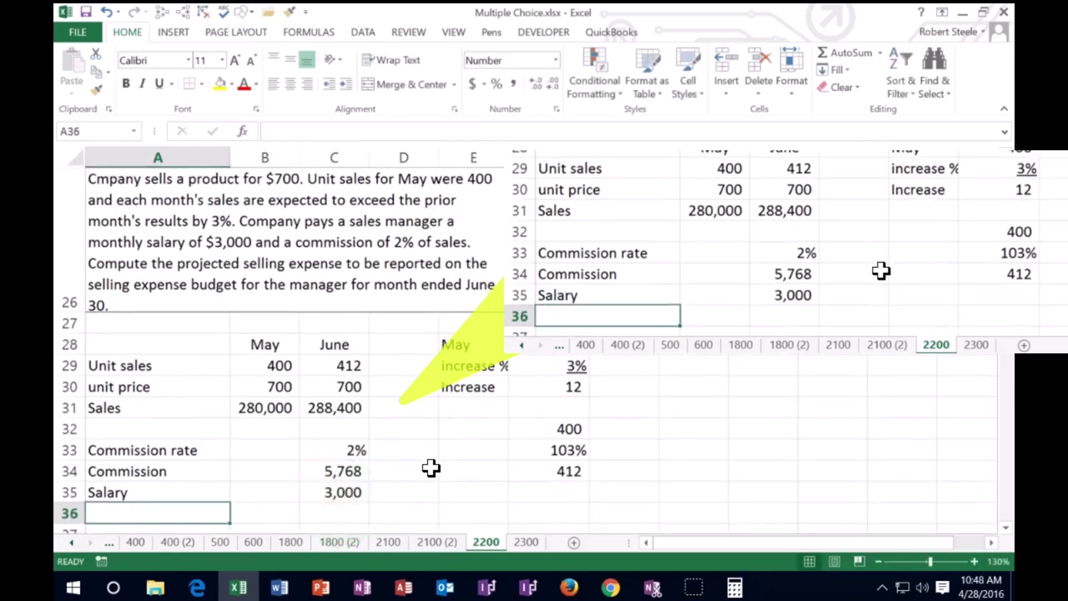
# Add the June commission and salary in C36 with =C34+C35.
pyautogui.press('Tab')
pyautogui.press('Tab')
pyautogui.write('=')
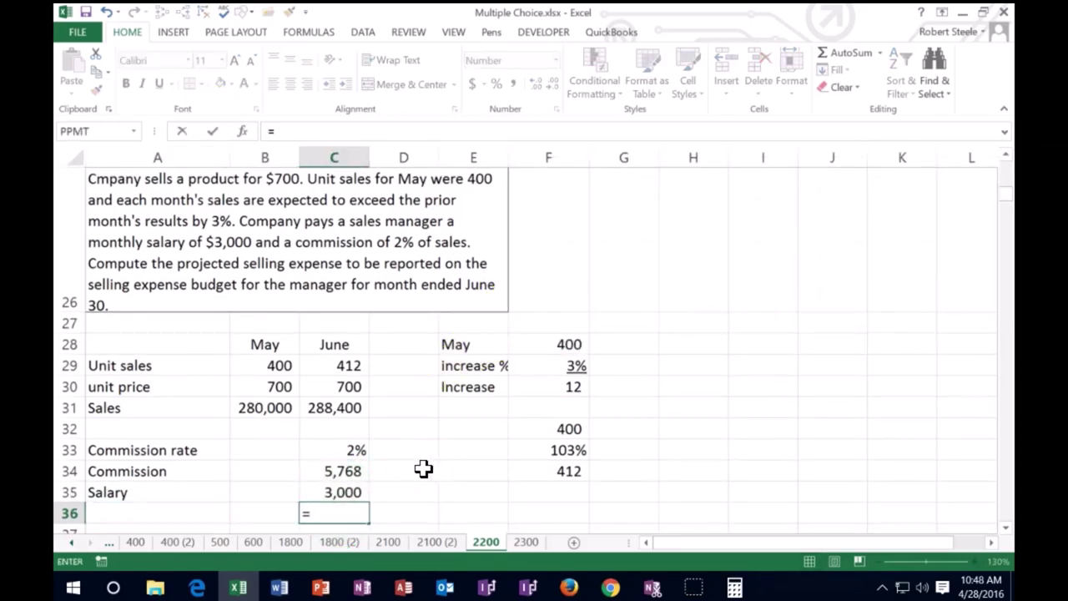
pyautogui.click(364, 467)
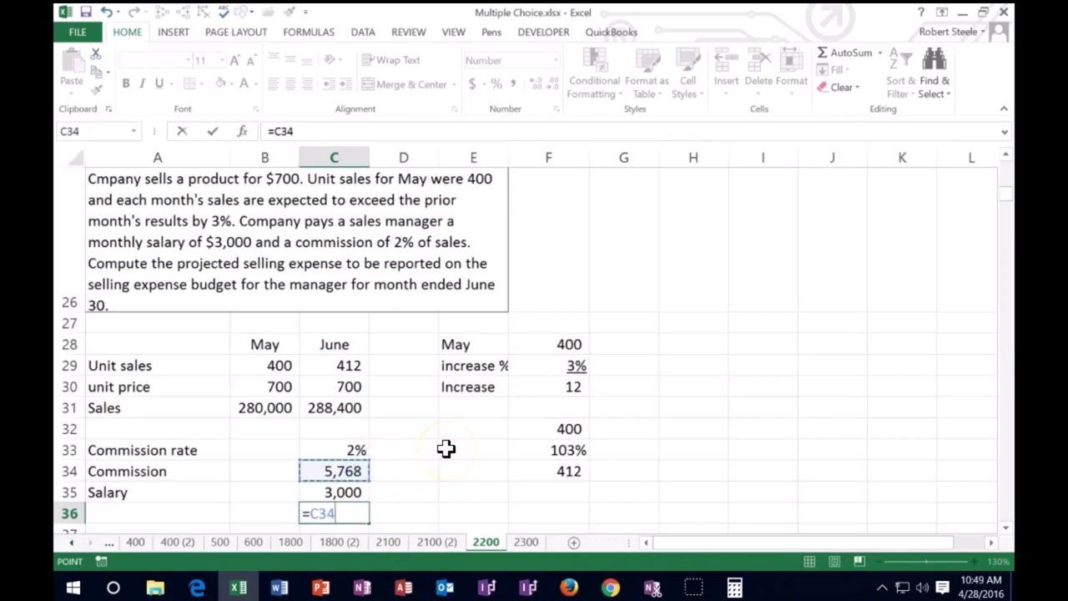
pyautogui.write('+')
pyautogui.click(365, 491)
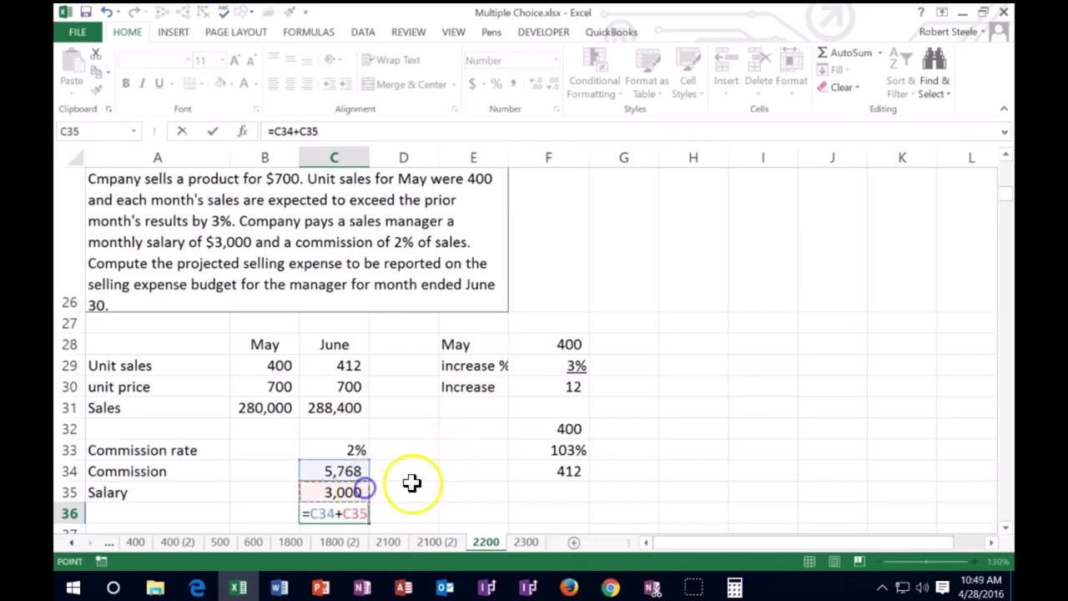
pyautogui.hotkey('ctrl', 'Return')
pyautogui.press('Return')
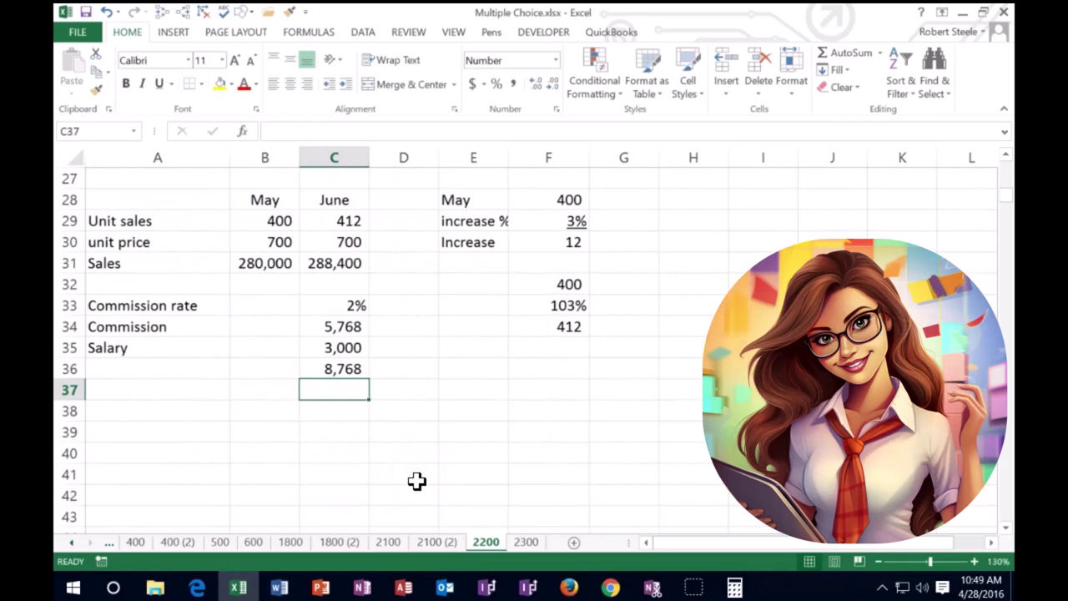
# Review the selling expense problem text together with the completed May and June calculation.
pyautogui.scroll(1, 417, 481)
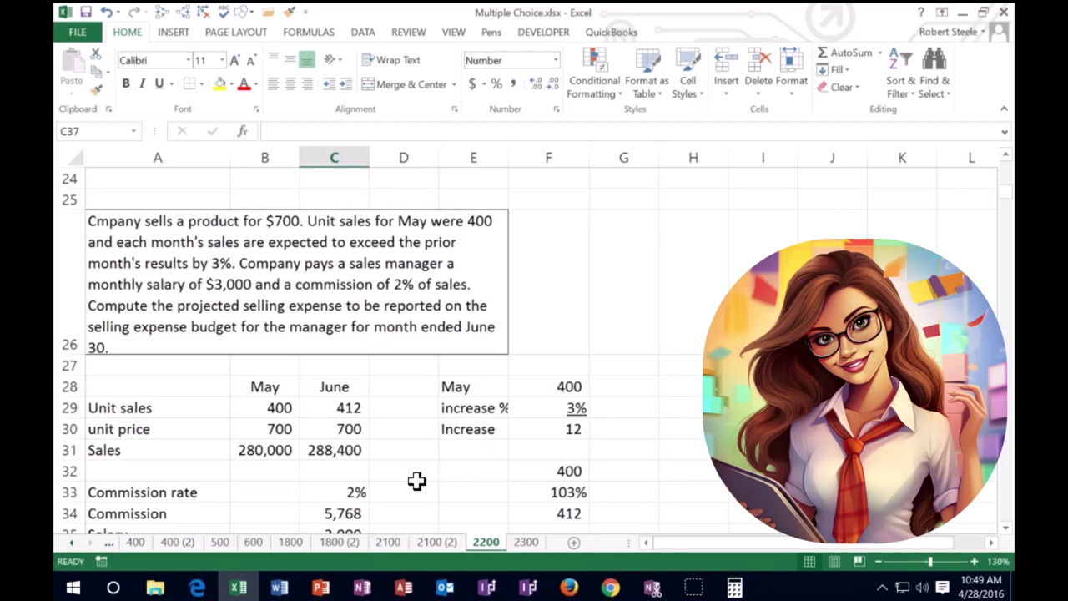
pyautogui.scroll(-1, 416, 482)
pyautogui.scroll(1, 417, 481)
pyautogui.click(884, 564)
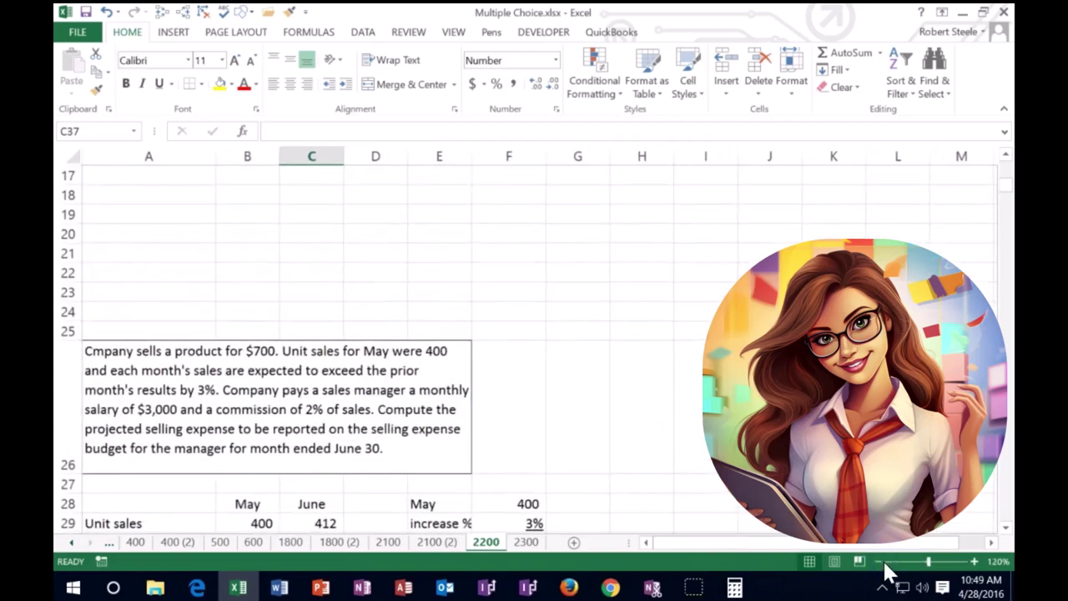
pyautogui.click(878, 561)
pyautogui.scroll(-4, 660, 453)
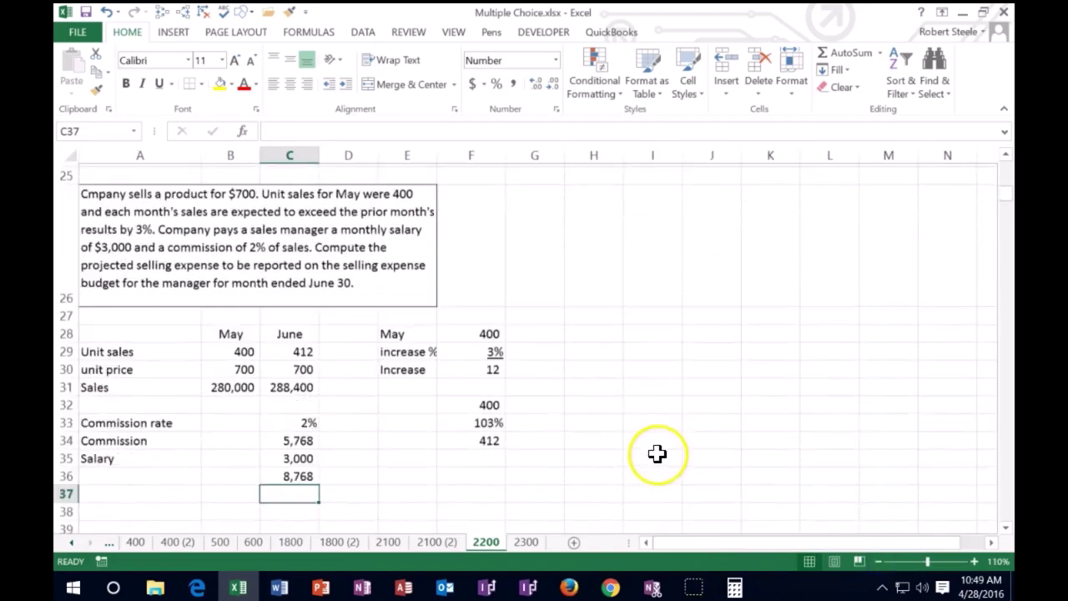
pyautogui.scroll(1, 659, 453)
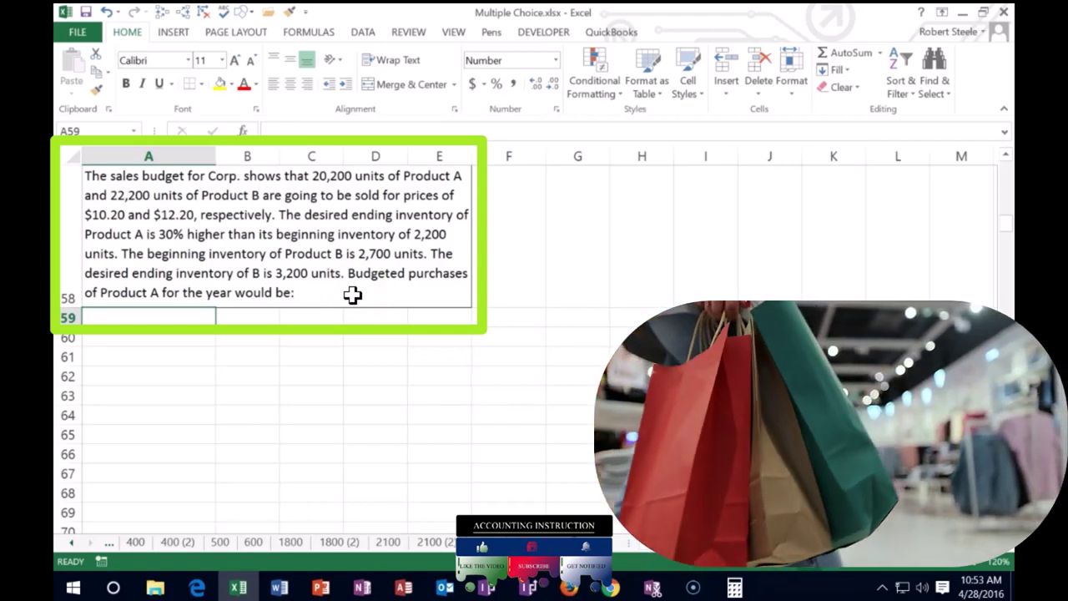
# Label A60 "Proj sales" below the Product A purchases problem and enter 20200 in B60.
pyautogui.click(176, 341)
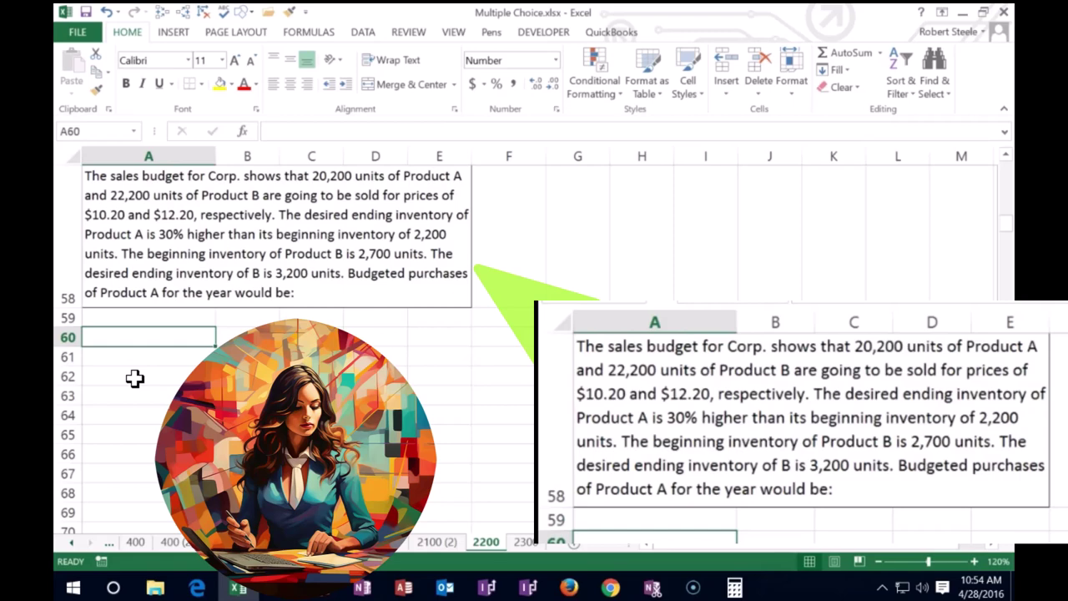
pyautogui.write('Proj')
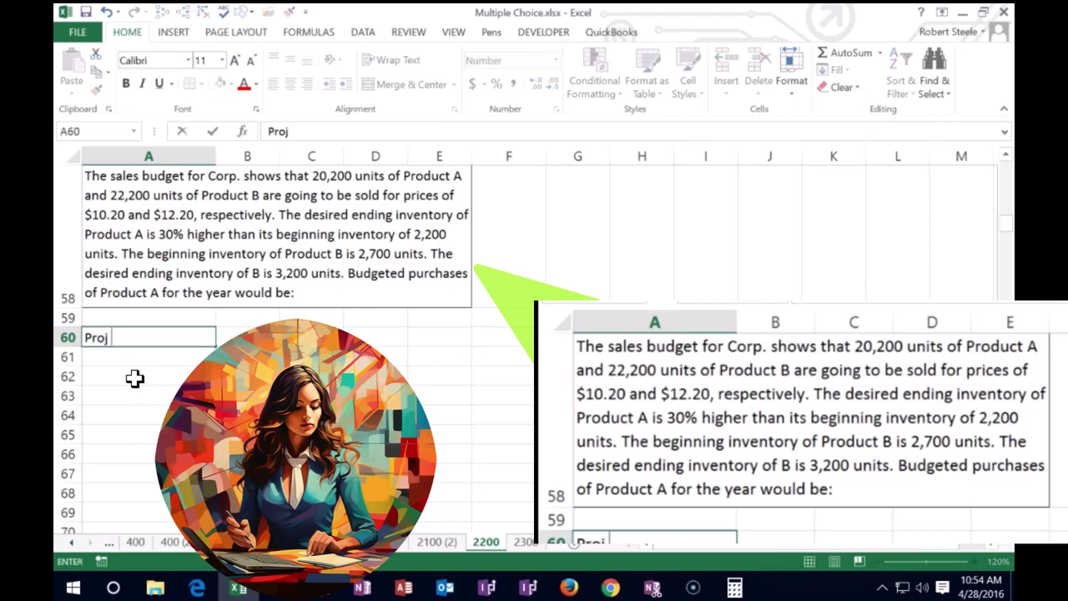
pyautogui.write(' sales')
pyautogui.press('Tab')
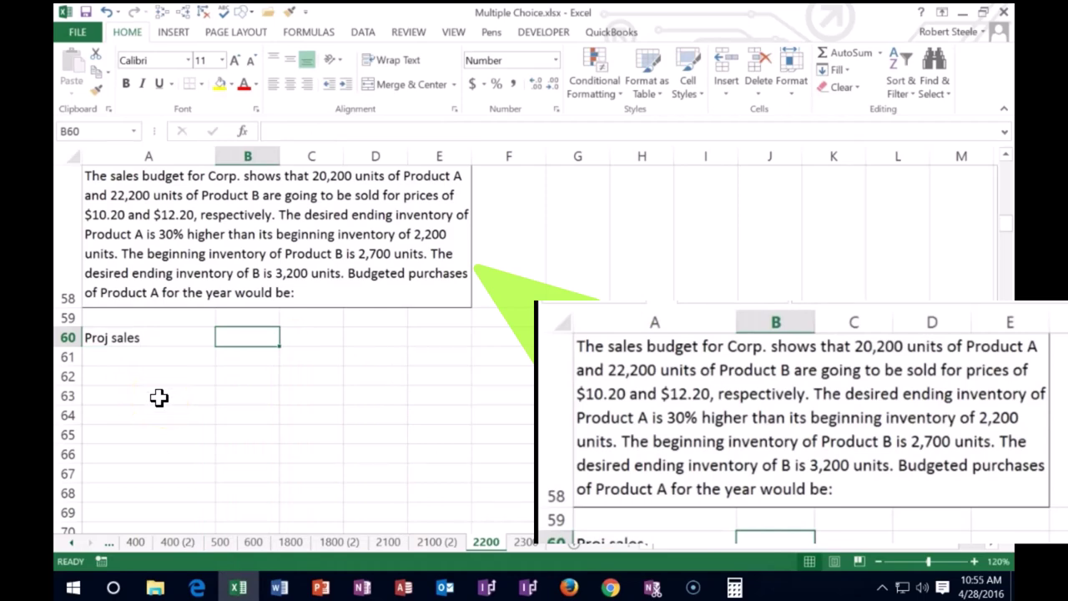
pyautogui.write('20,')
pyautogui.write('200')
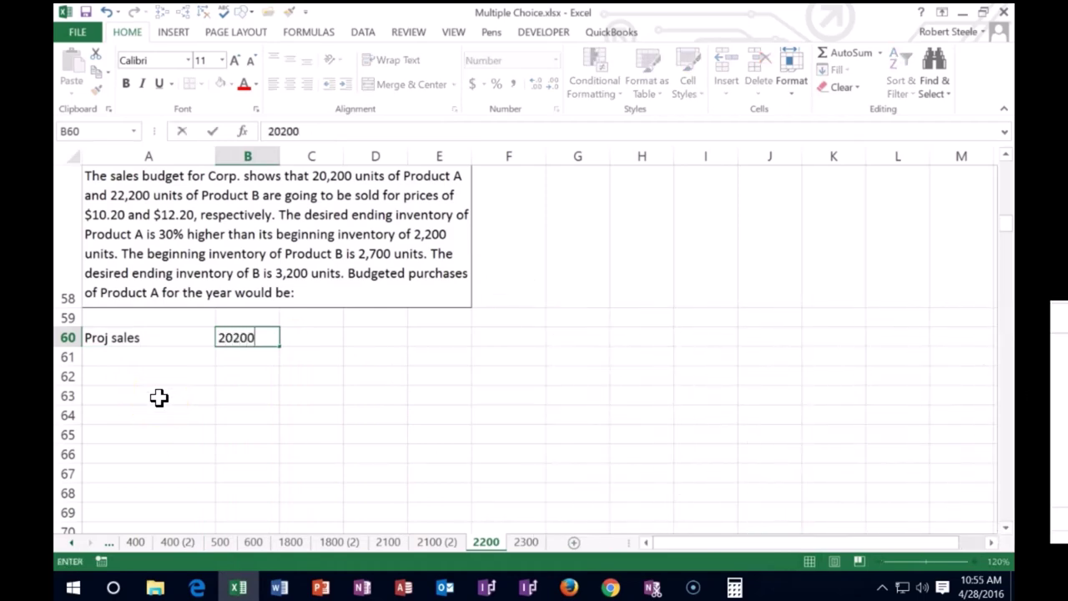
pyautogui.press('Return')
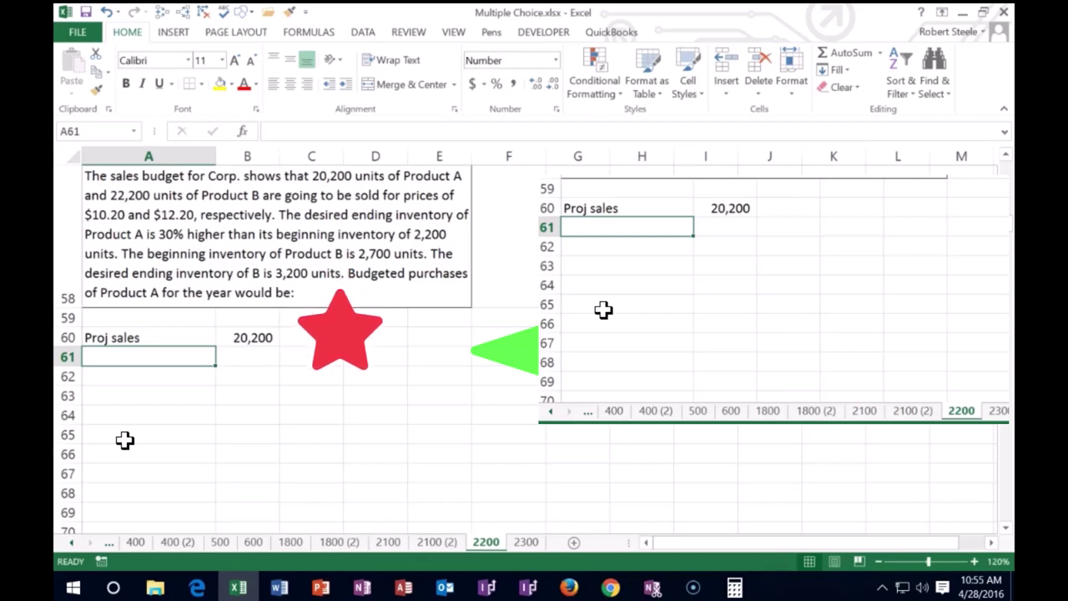
# Label A61 "Des End inventory" under the projected sales row.
pyautogui.write('De')
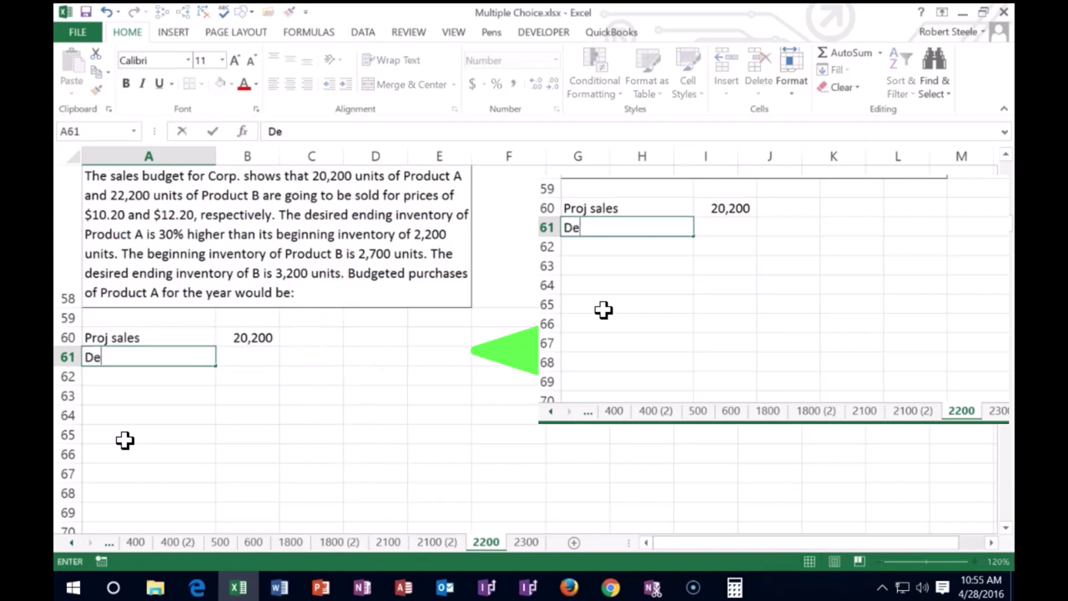
pyautogui.write('s End inventory')
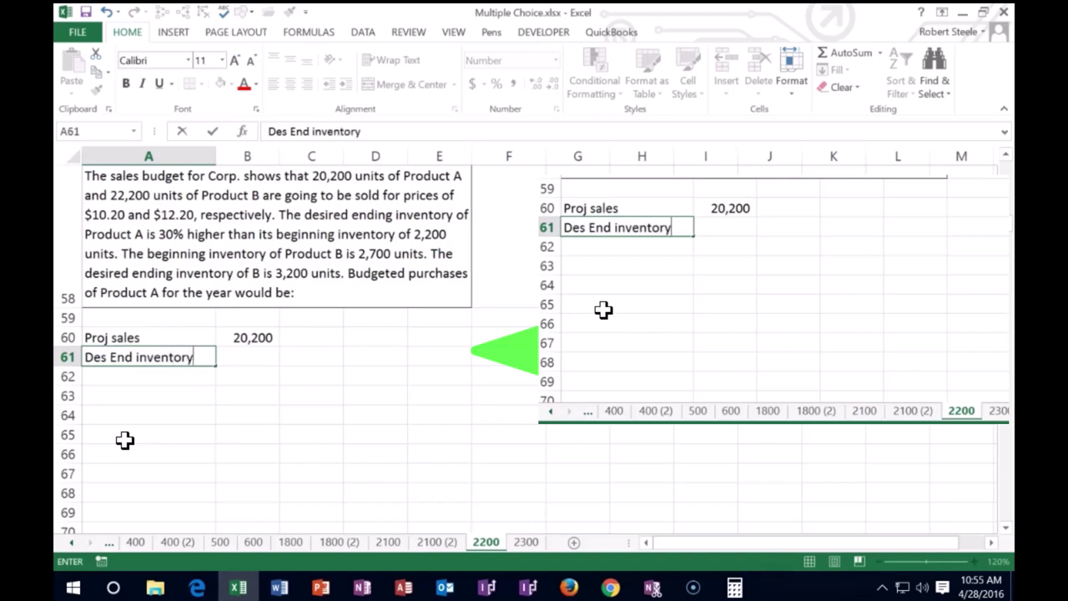
pyautogui.click(84, 545)
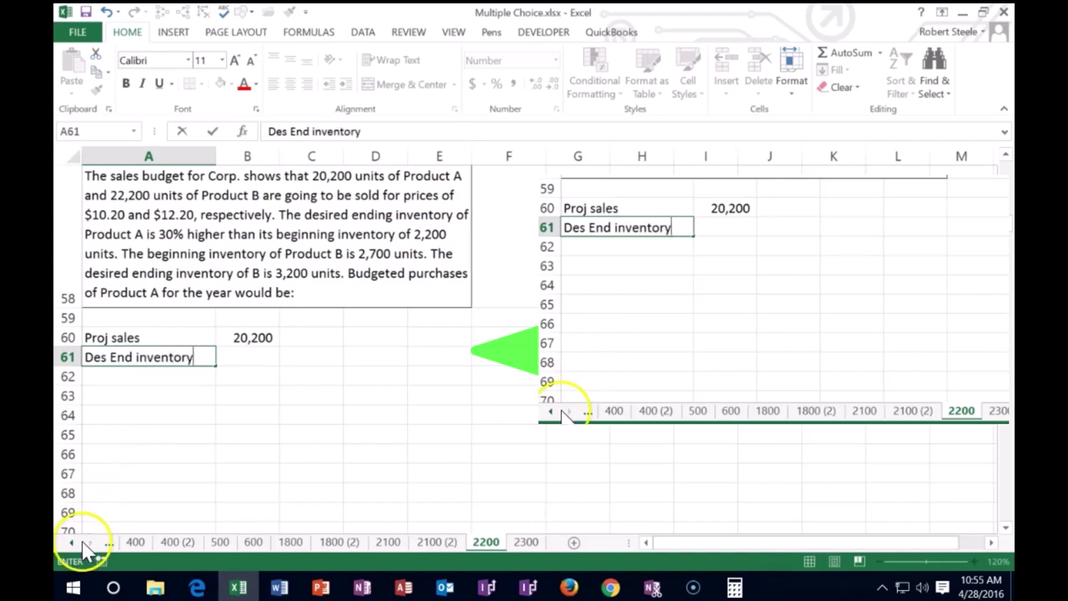
pyautogui.click(266, 455)
# Start a side calculation with the label "Beg" in D60 and 2200 in E60.
pyautogui.click(376, 332)
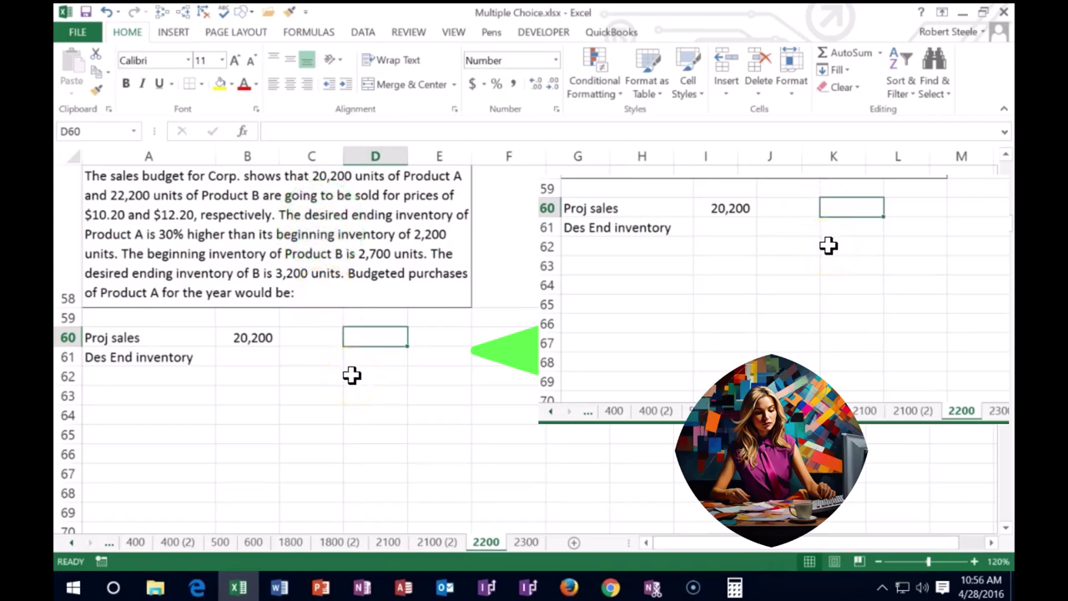
pyautogui.write('Beg')
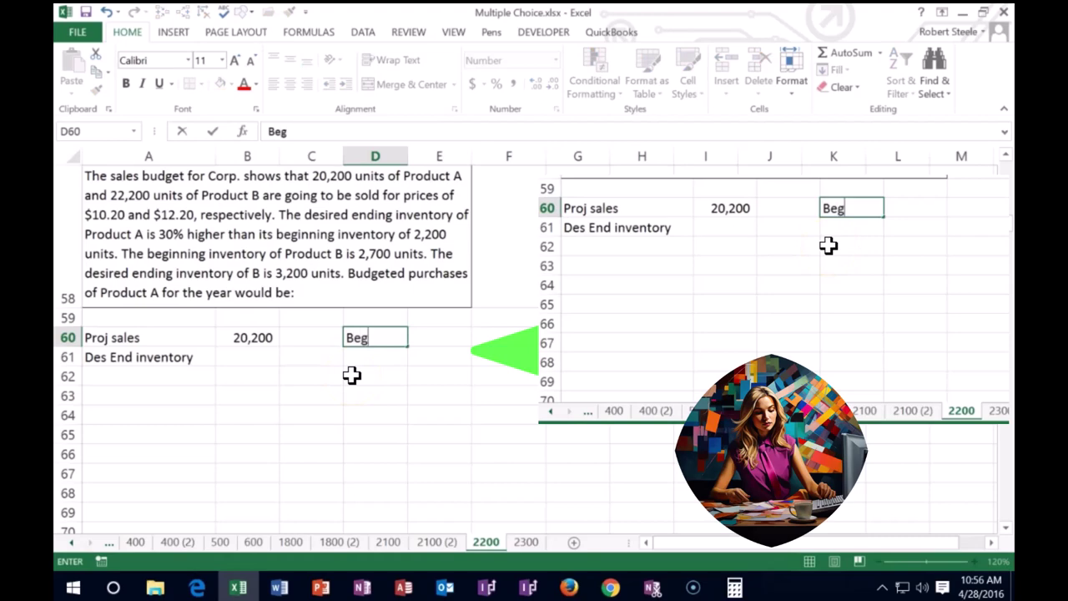
pyautogui.press('Tab')
pyautogui.write('2200')
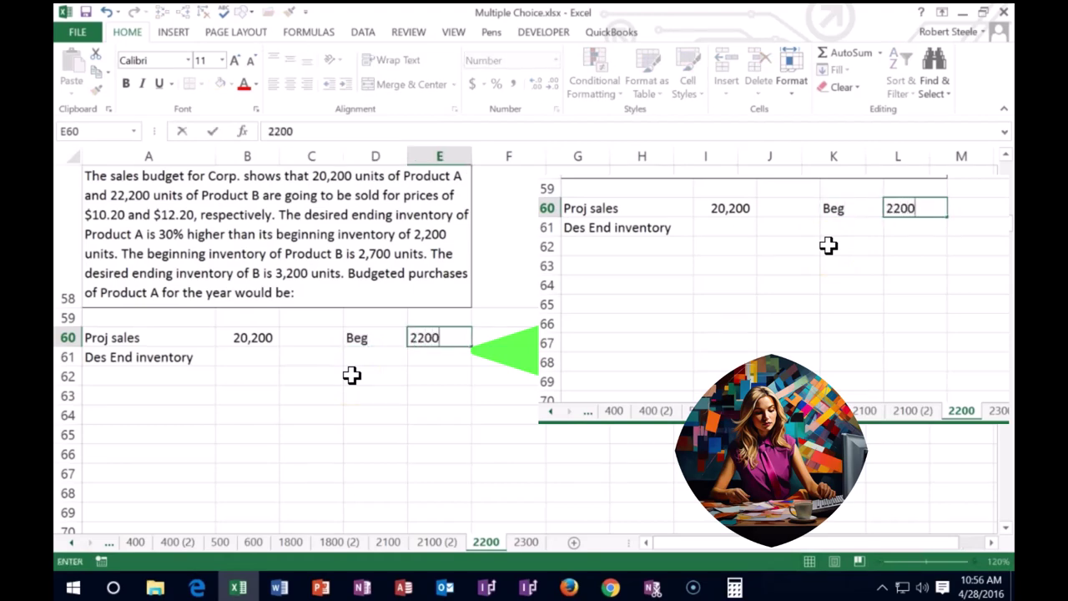
pyautogui.press('Return')
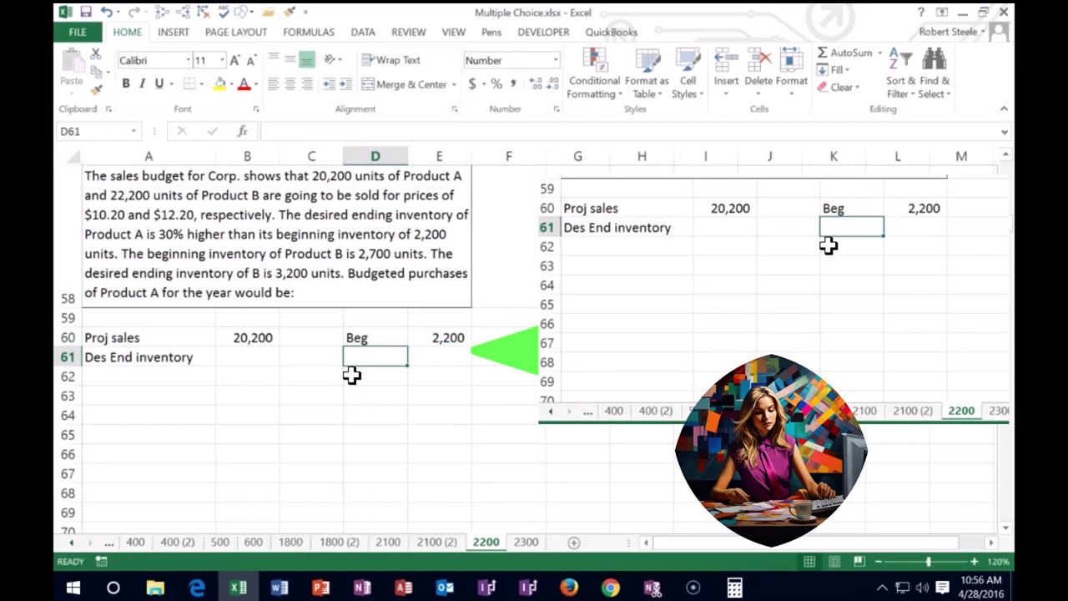
# Enter .3 in E61 below the beginning inventory and format it as a percentage.
pyautogui.press('Right')
pyautogui.write('0.3')
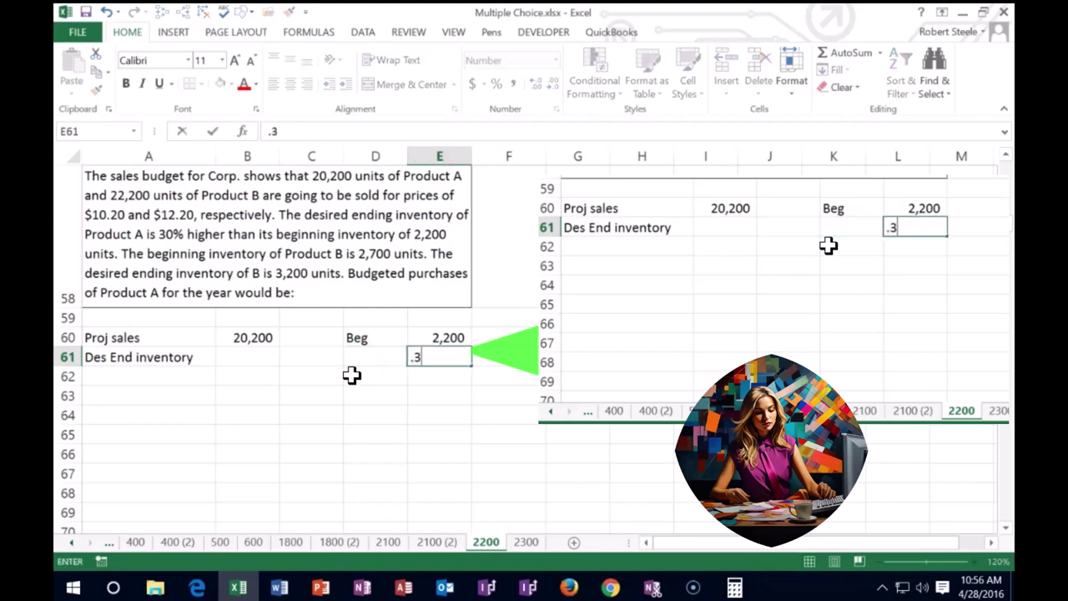
pyautogui.press('Return')
pyautogui.press('Up')
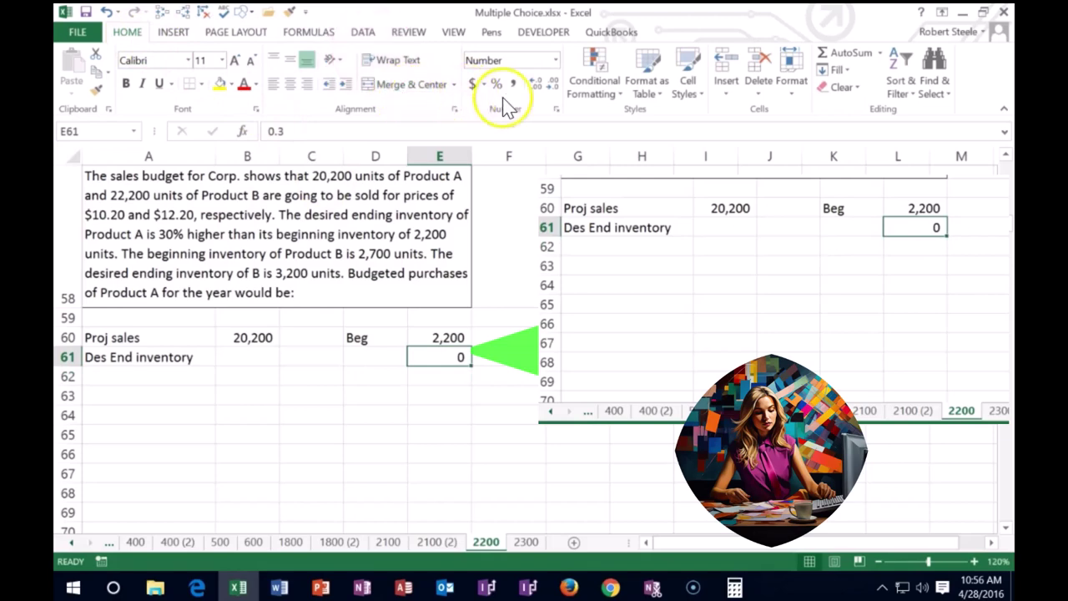
pyautogui.click(533, 84)
pyautogui.click(533, 84)
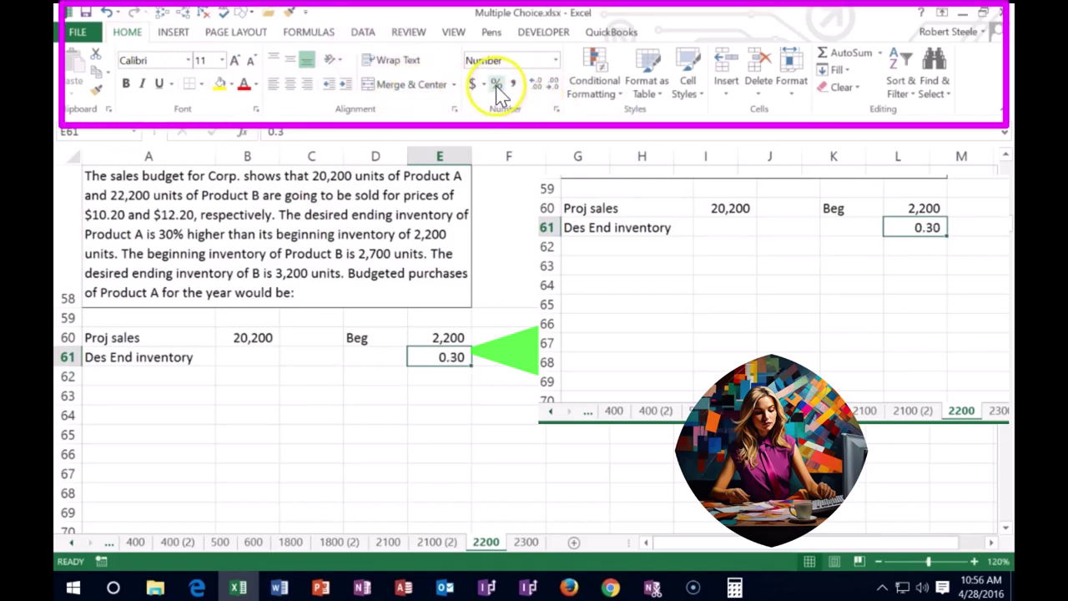
pyautogui.click(496, 87)
# Calculate the inventory increase in E62 by multiplying beginning inventory by the percentage with =E60*E61.
pyautogui.click(448, 377)
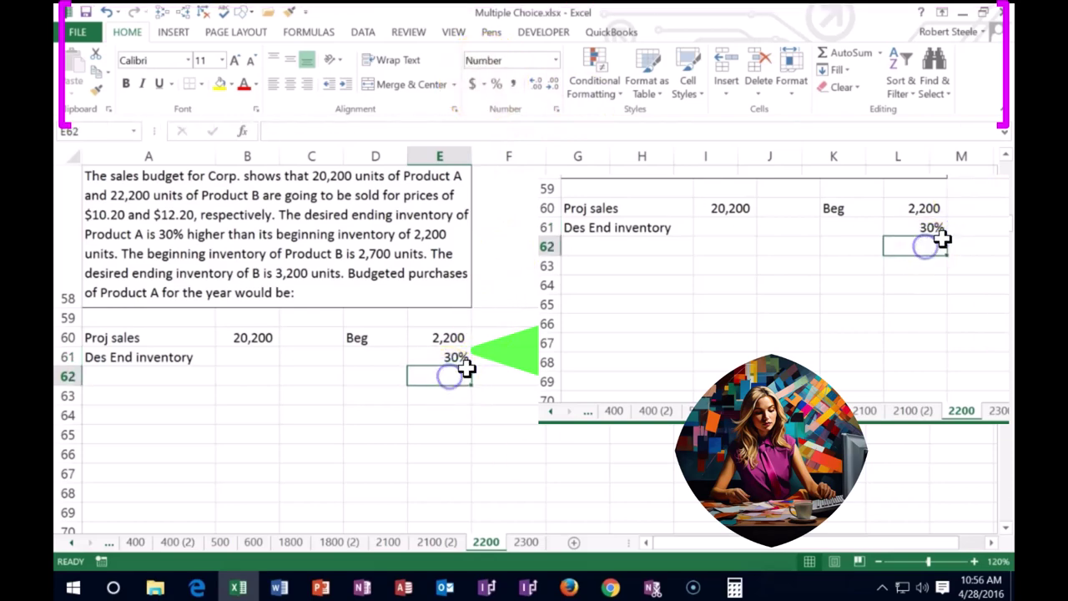
pyautogui.write('=')
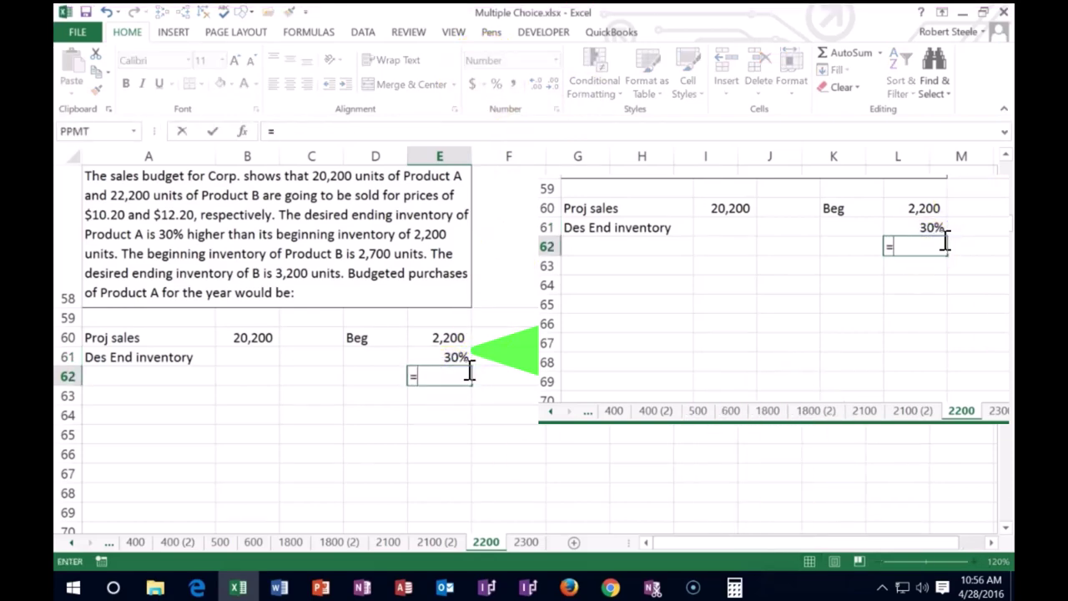
pyautogui.click(445, 338)
pyautogui.write('*')
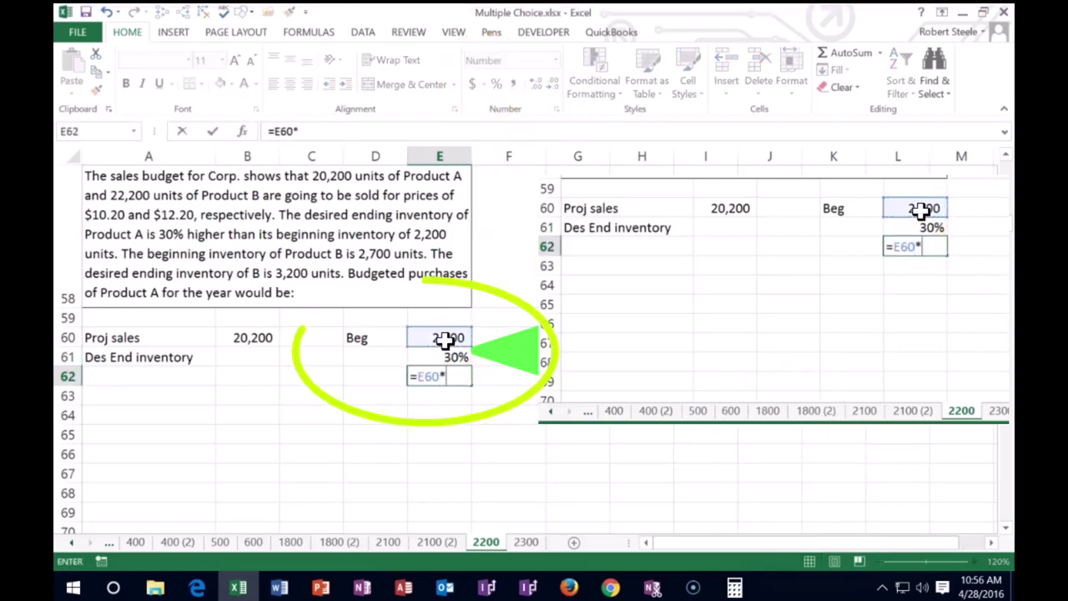
pyautogui.click(455, 359)
pyautogui.press('Return')
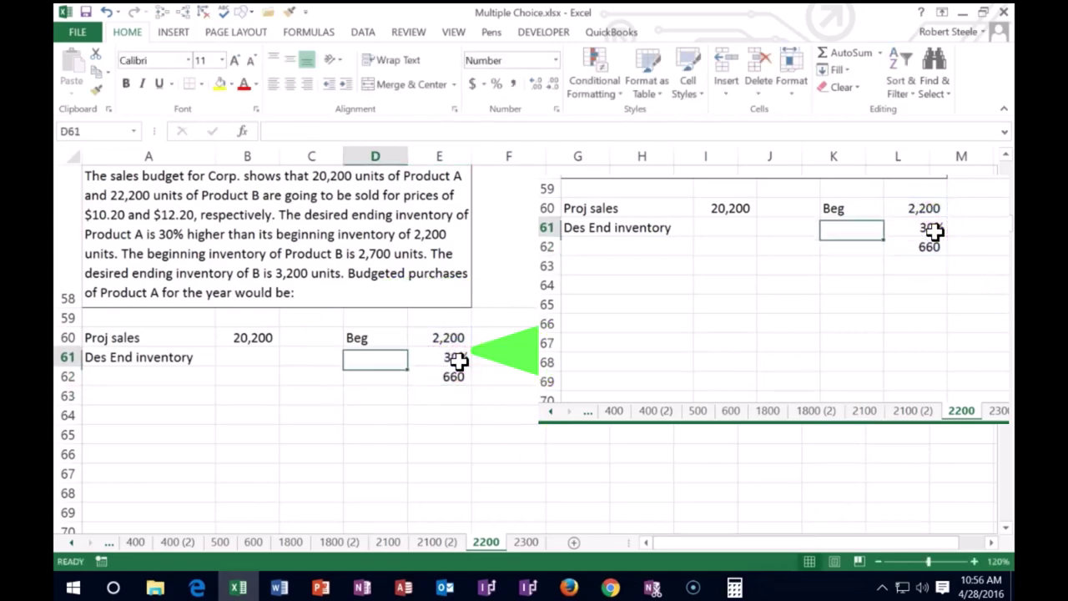
# Add a bottom border to the percentage cell E61.
pyautogui.click(457, 359)
pyautogui.click(190, 85)
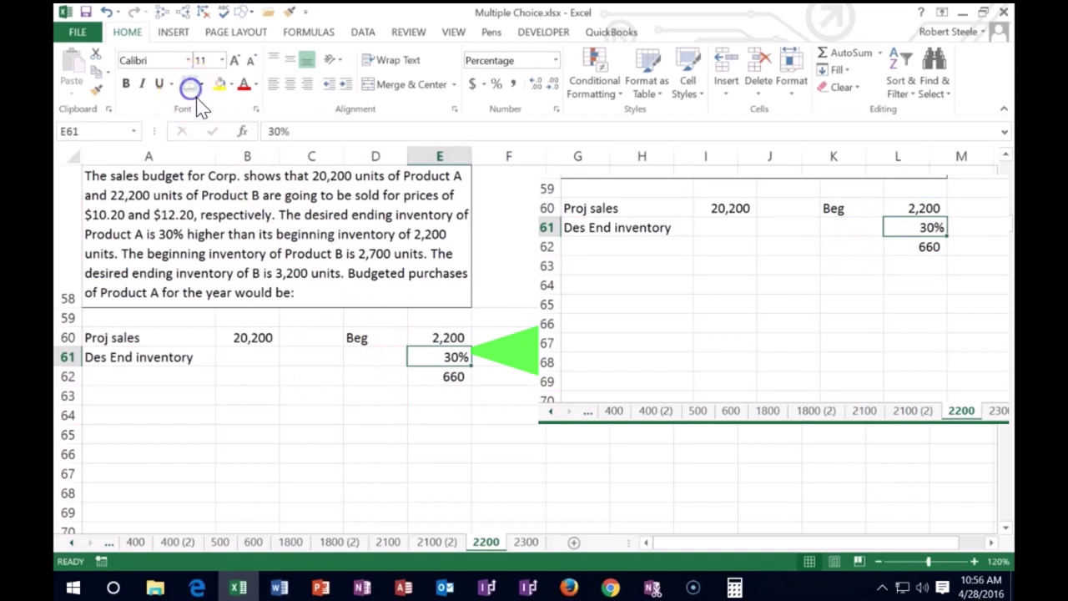
pyautogui.click(388, 415)
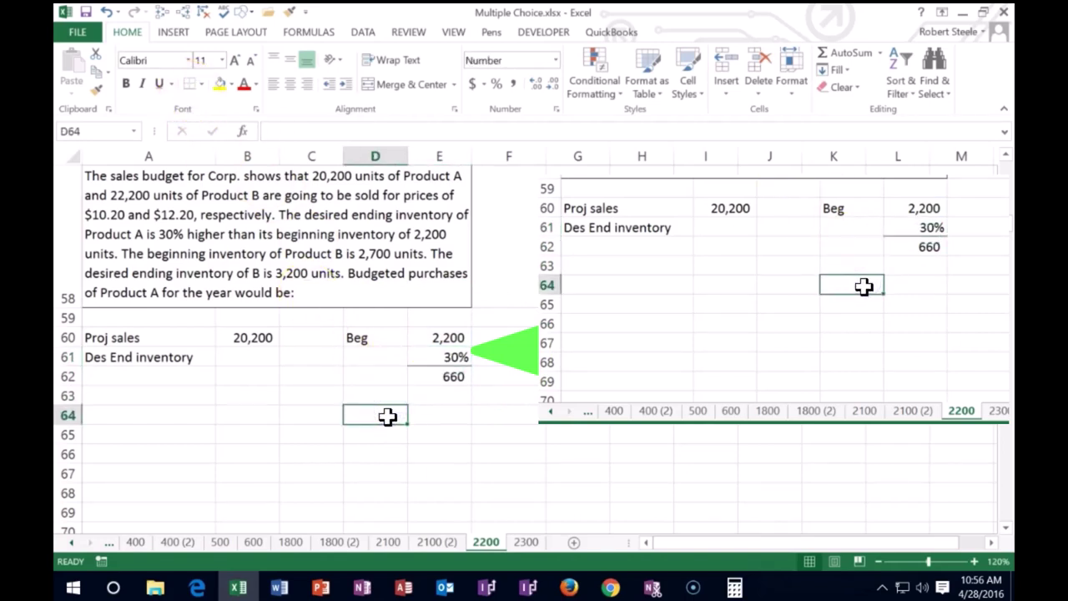
# Calculate the ending inventory in E64 by adding the beginning inventory and the increase with =E60+E62.
pyautogui.click(433, 415)
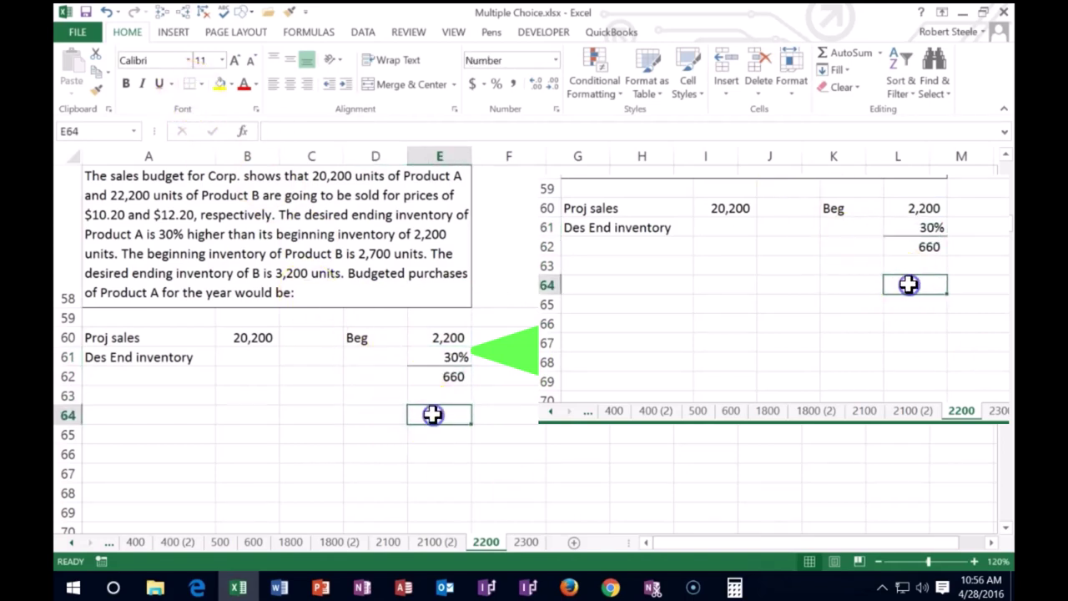
pyautogui.write('=')
pyautogui.click(451, 337)
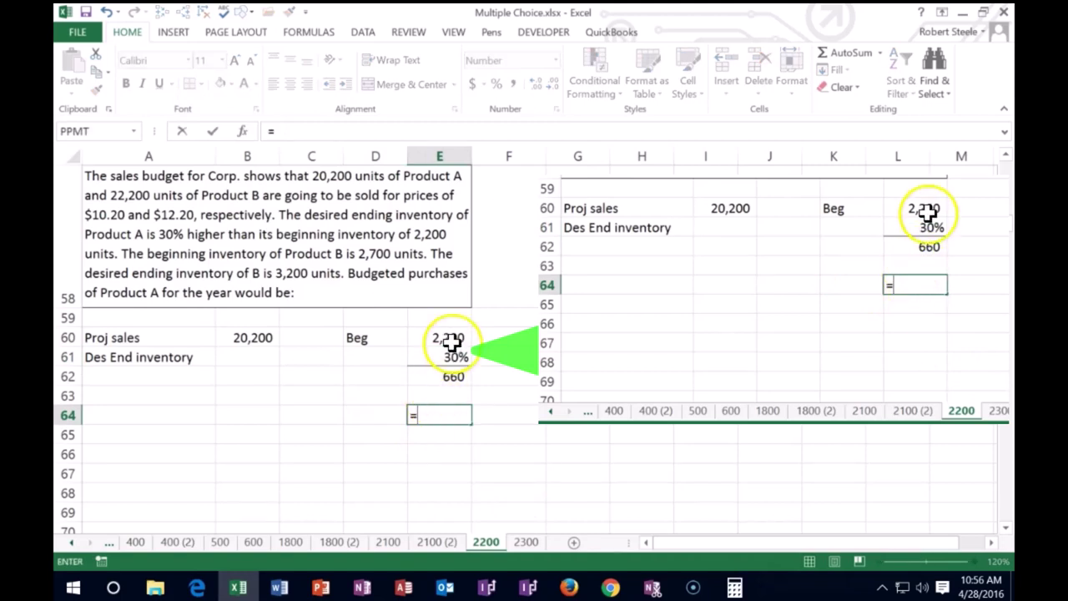
pyautogui.write('+')
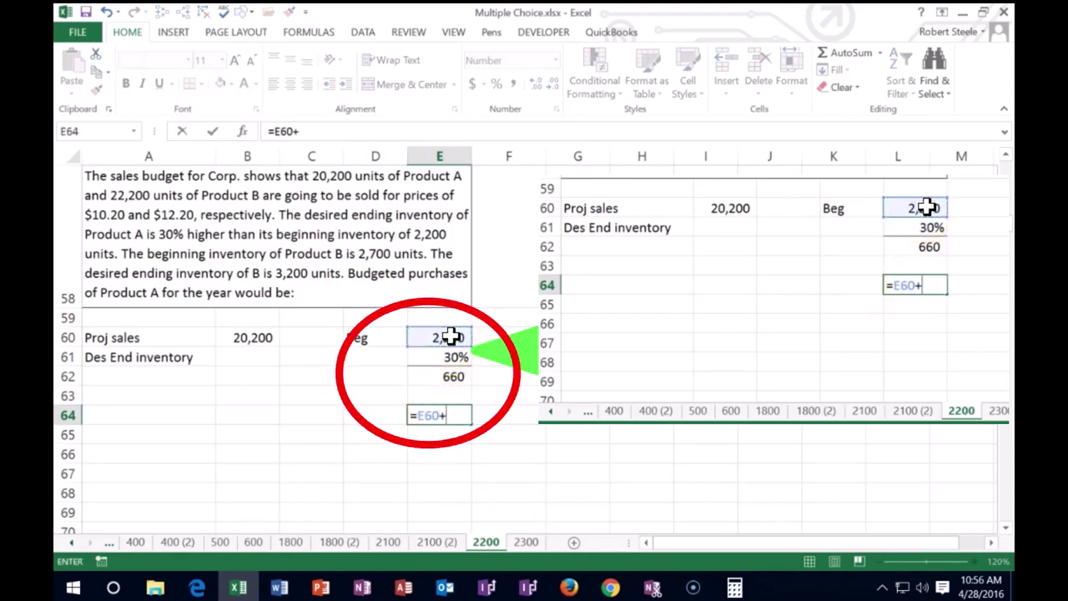
pyautogui.click(442, 377)
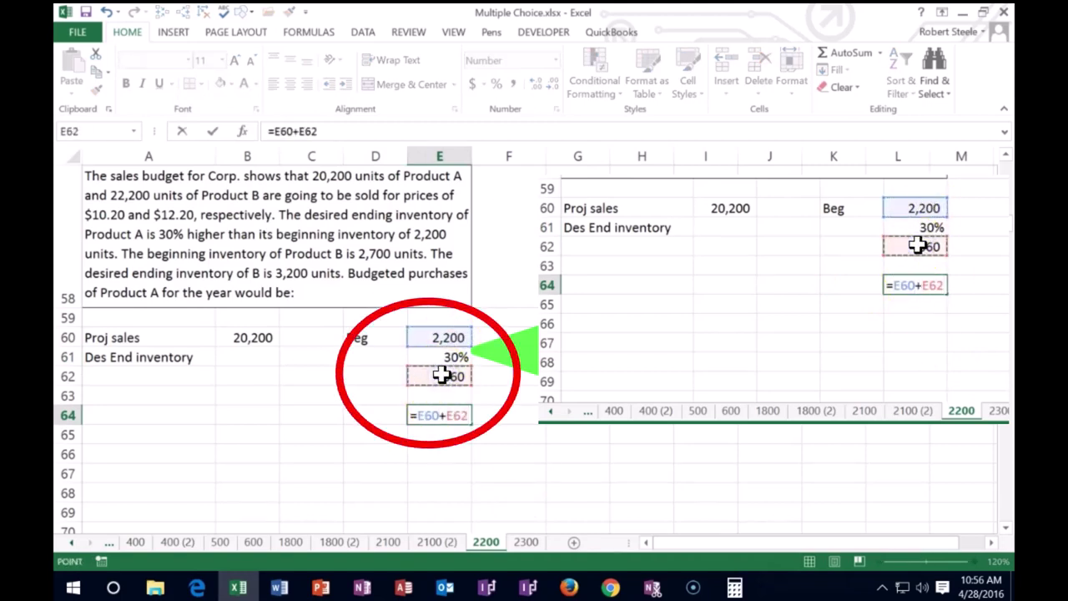
pyautogui.press('Return')
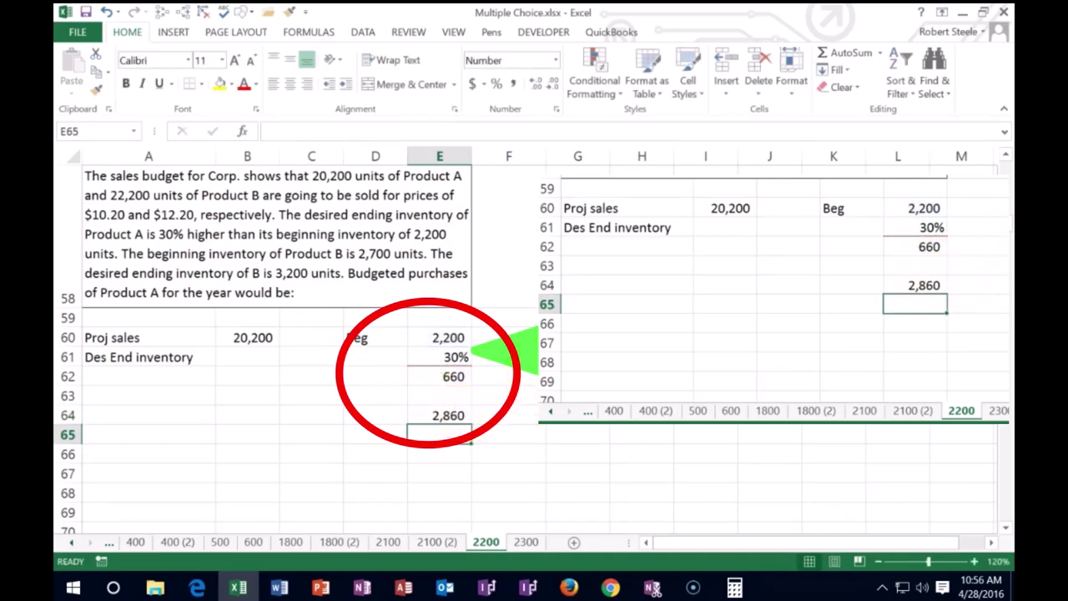
# Set up an alternative calculation with 2200 in G60 and 1.3 in G61, formatting G61 as a percentage.
pyautogui.click(578, 337)
pyautogui.write('2')
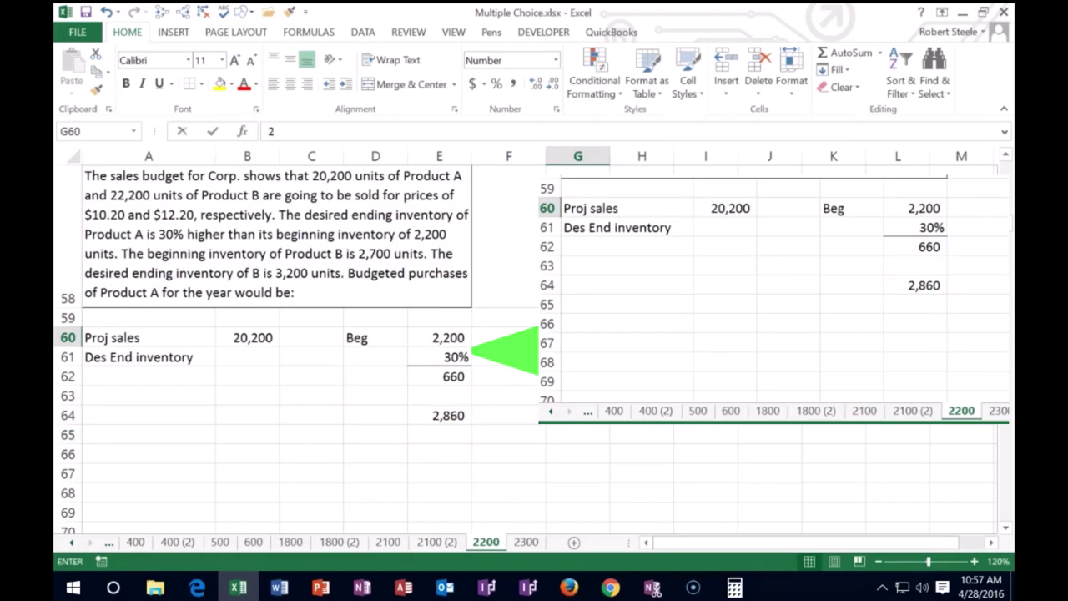
pyautogui.write('200')
pyautogui.press('Return')
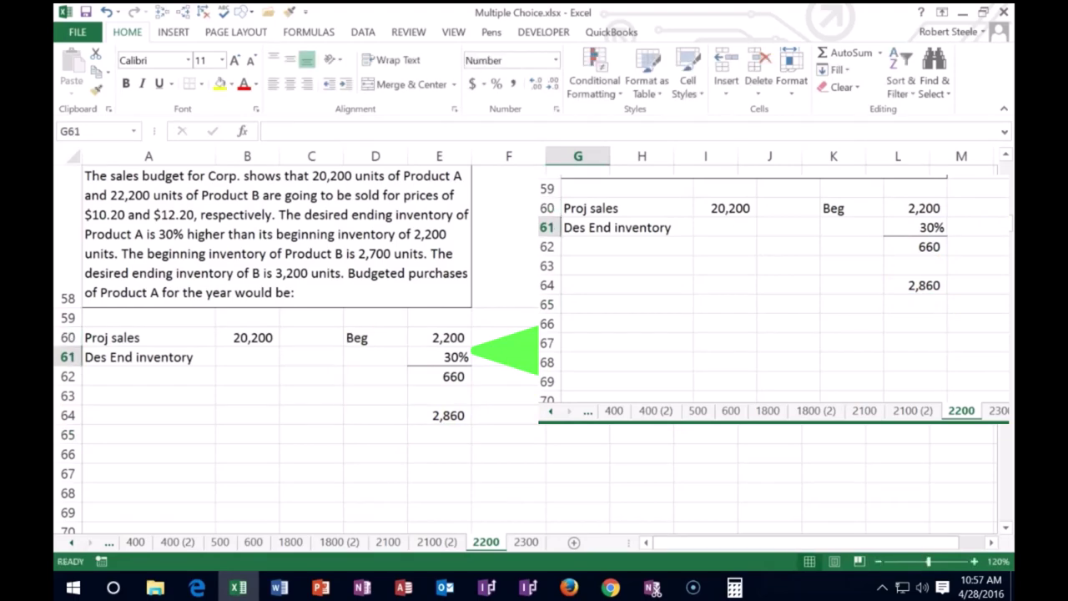
pyautogui.write('1')
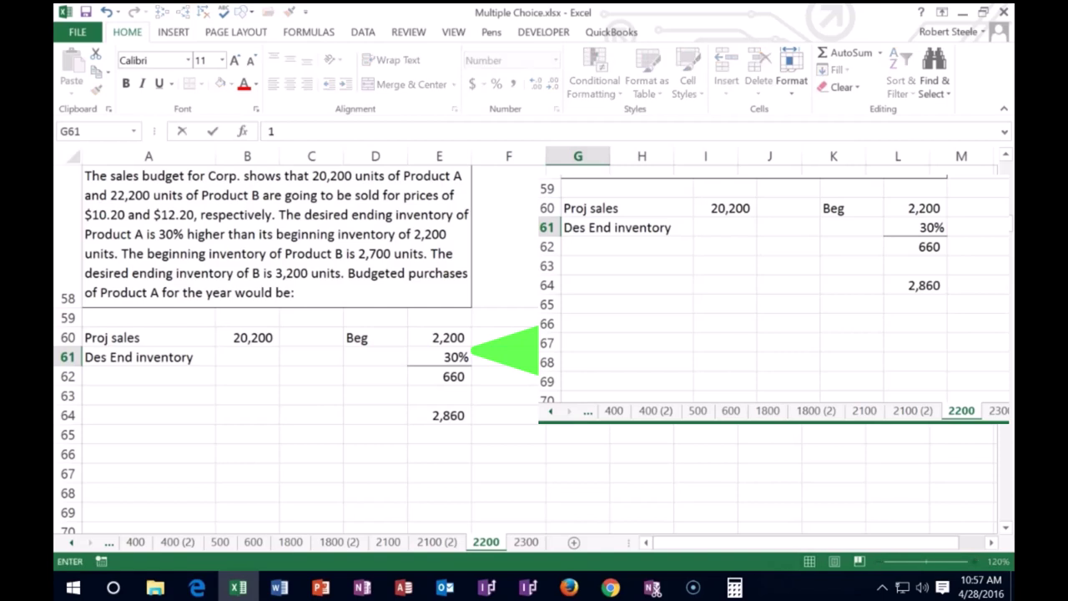
pyautogui.write('.3')
pyautogui.press('Return')
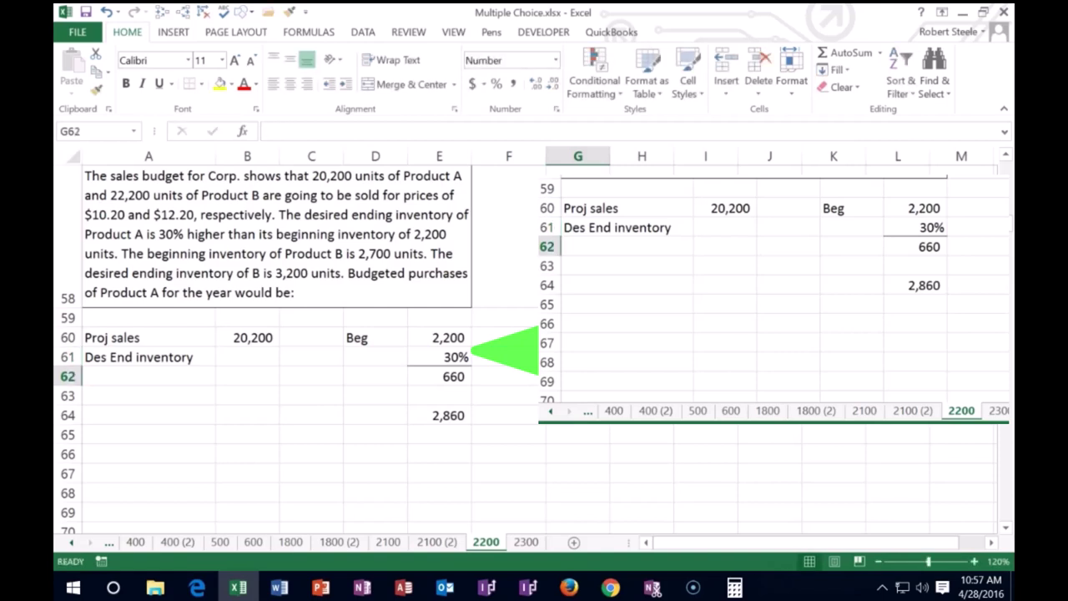
pyautogui.press('Up')
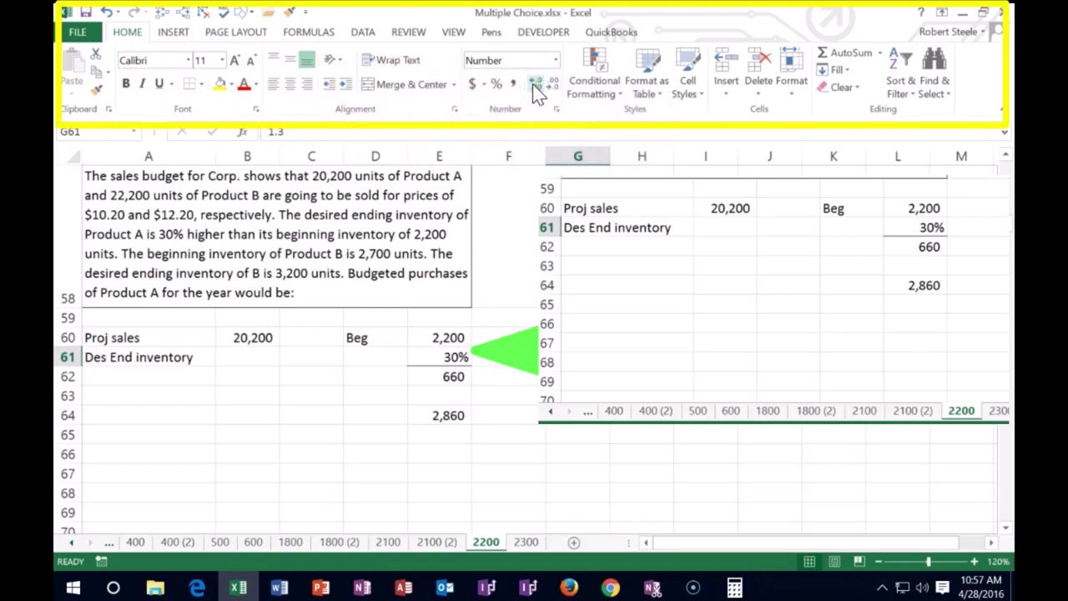
pyautogui.click(496, 85)
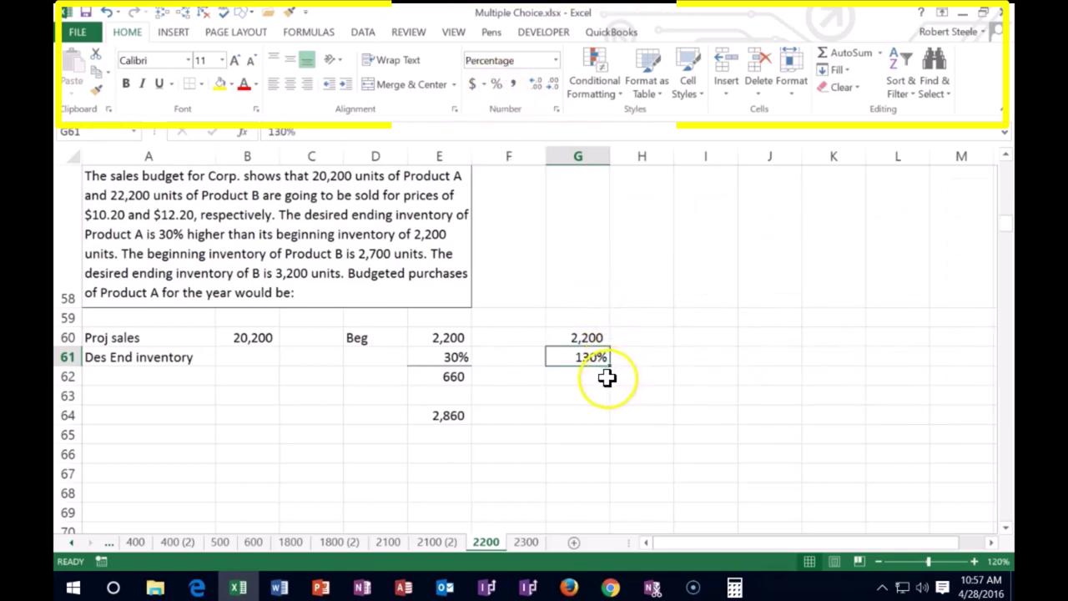
# Calculate the ending inventory in G64 by multiplying the beginning inventory by the percentage with =G60*G61.
pyautogui.click(589, 415)
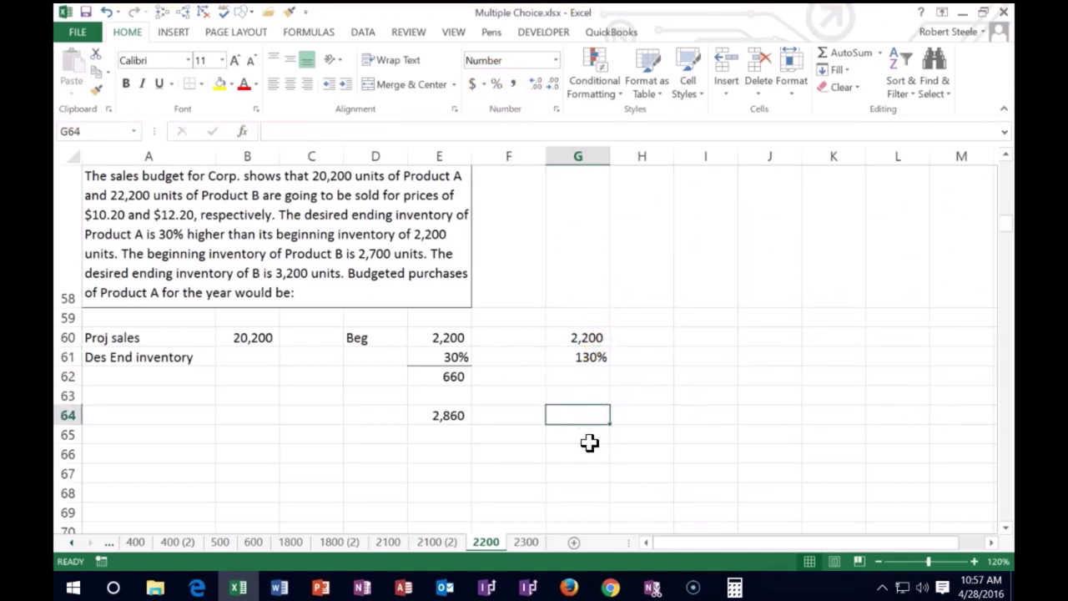
pyautogui.write('=')
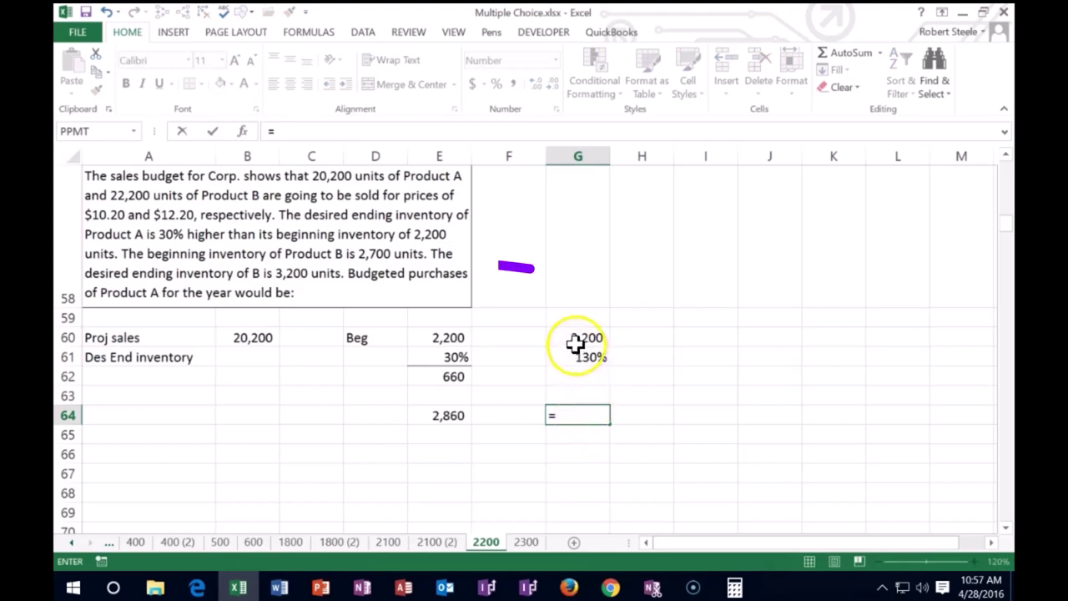
pyautogui.click(568, 338)
pyautogui.write('*')
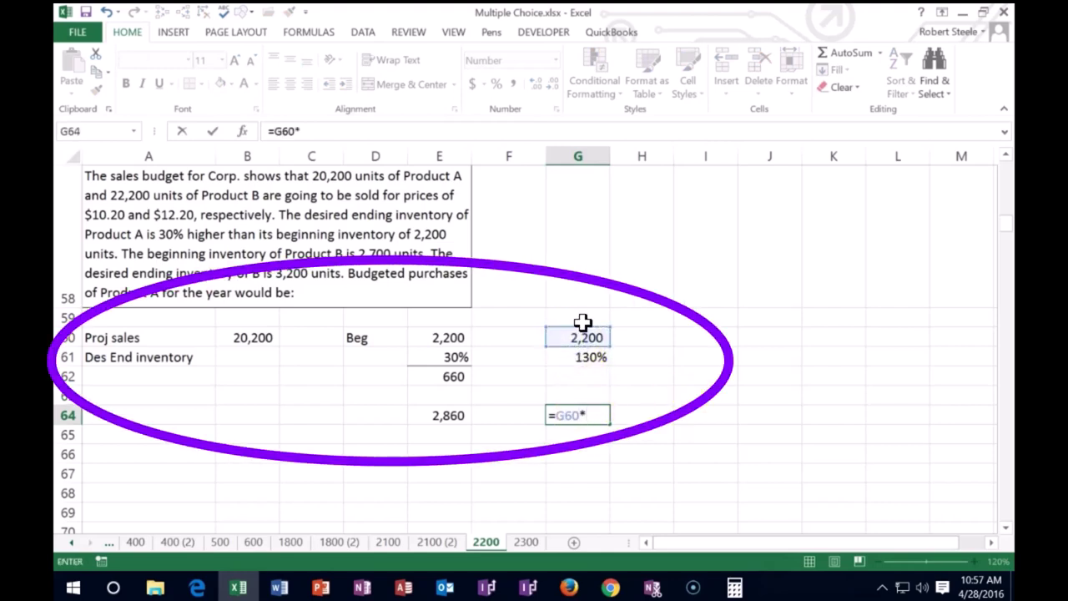
pyautogui.click(572, 358)
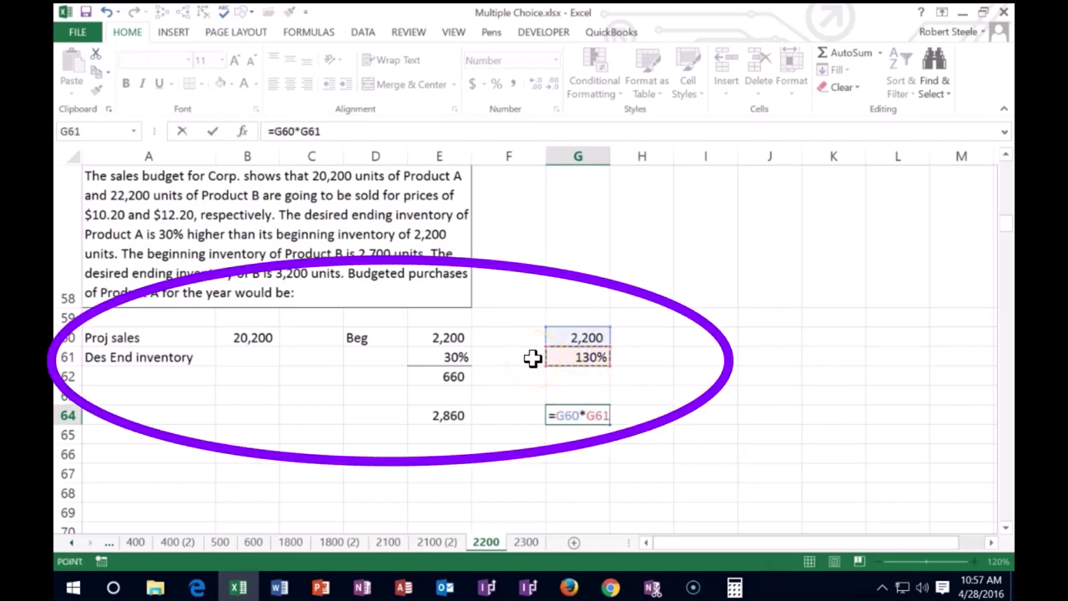
pyautogui.press('Return')
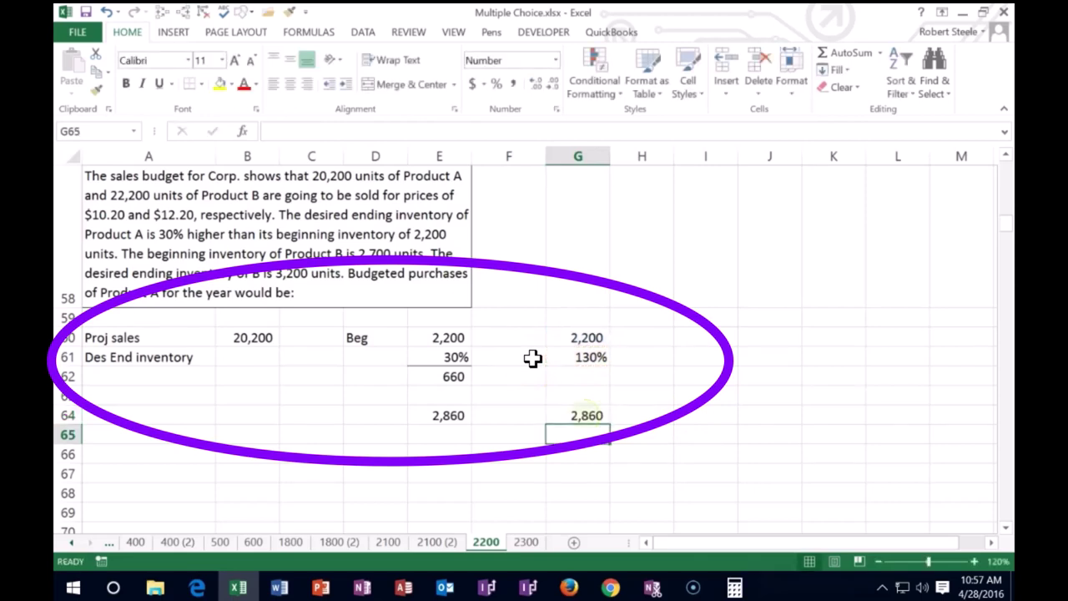
# Enter the formula =2200*1.3 in B61 for the desired ending inventory.
pyautogui.click(252, 357)
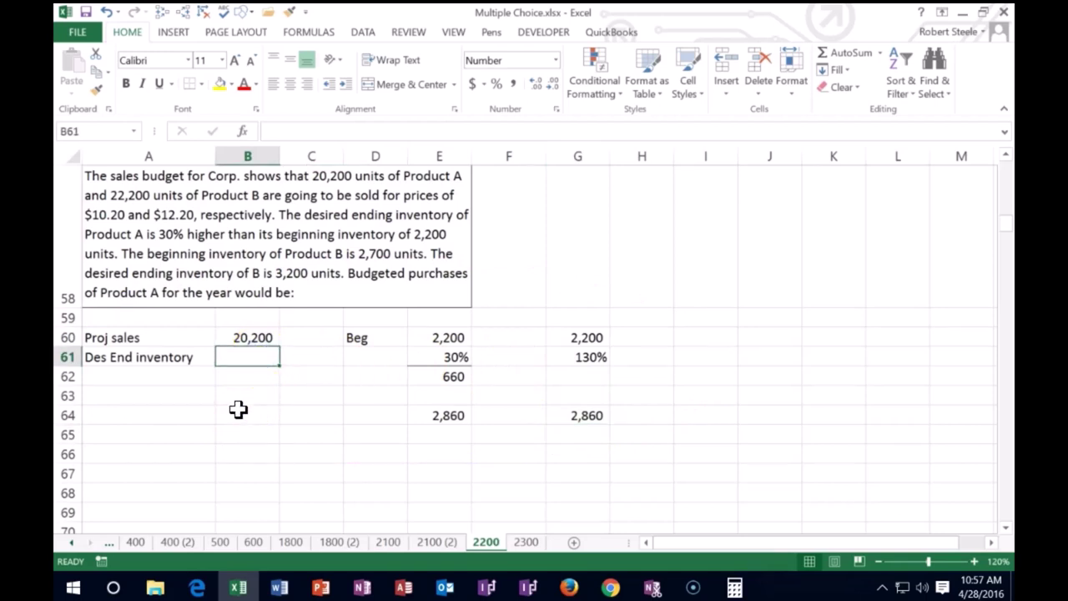
pyautogui.click(216, 349)
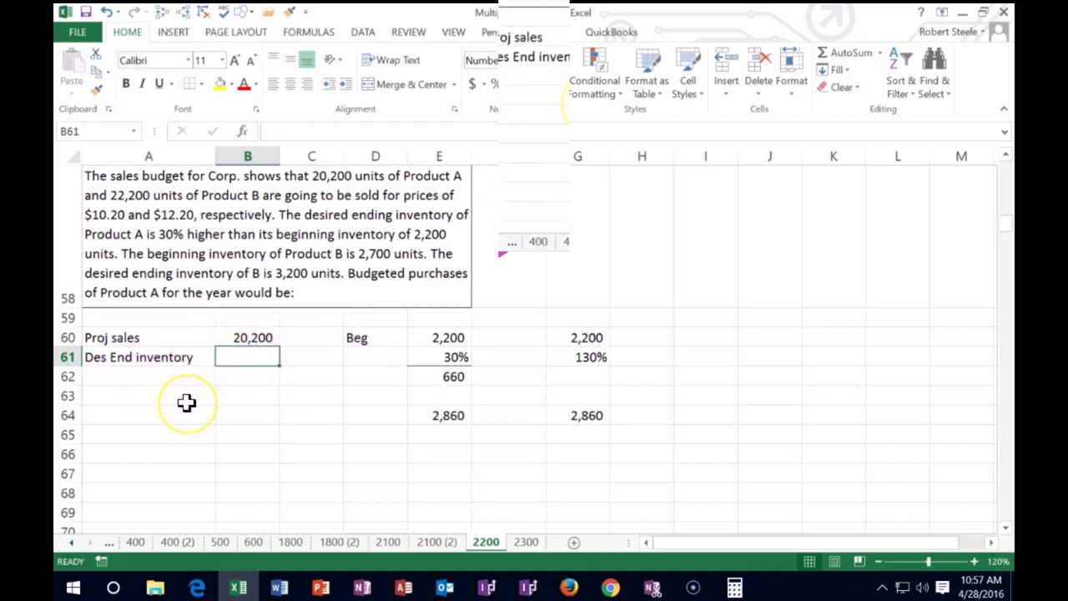
pyautogui.write('=')
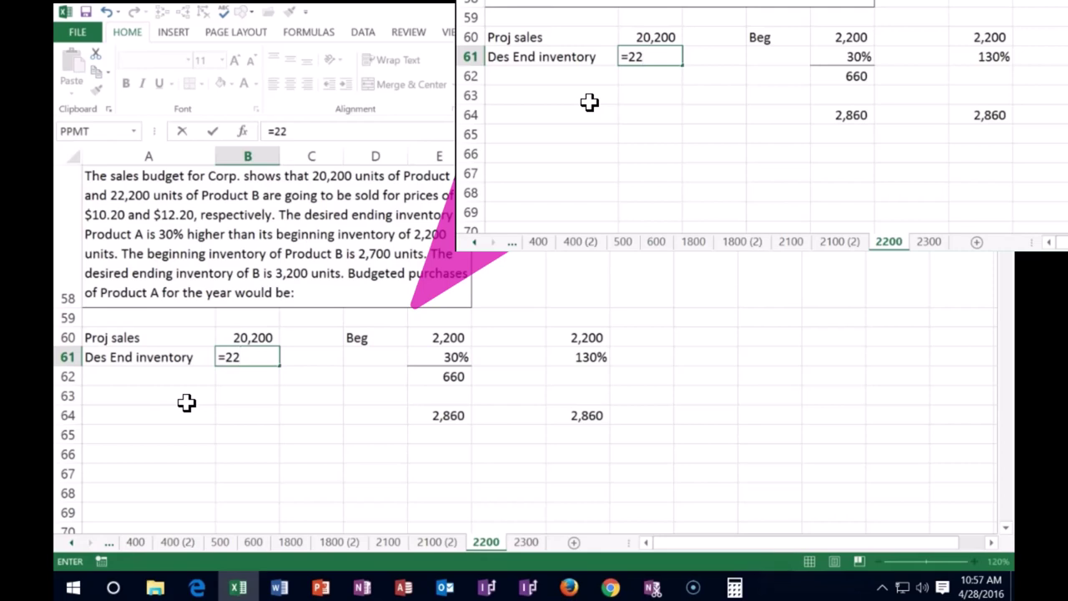
pyautogui.write('22')
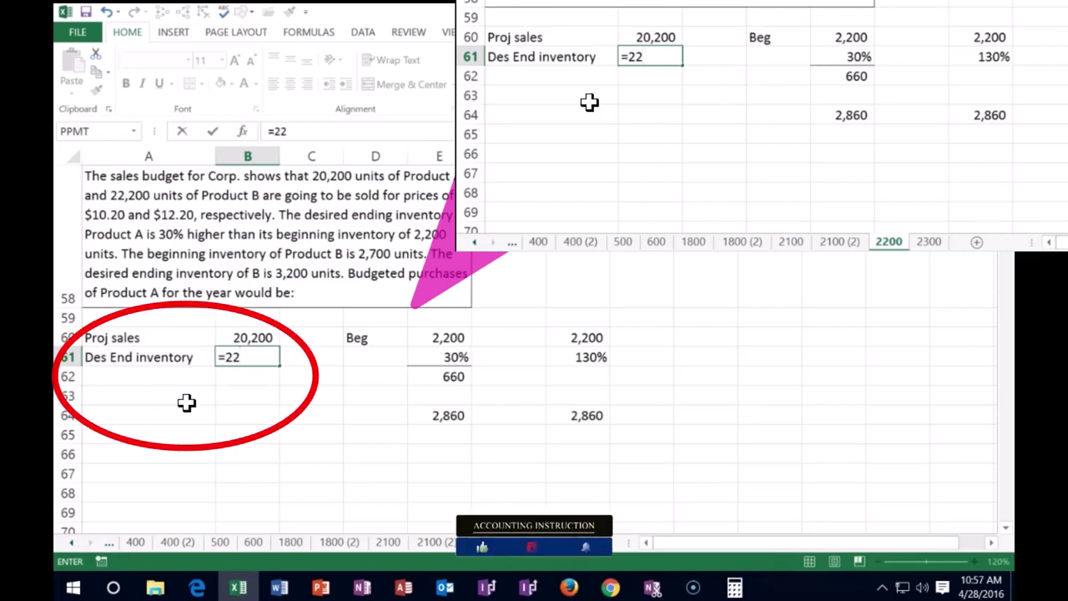
pyautogui.write('00*')
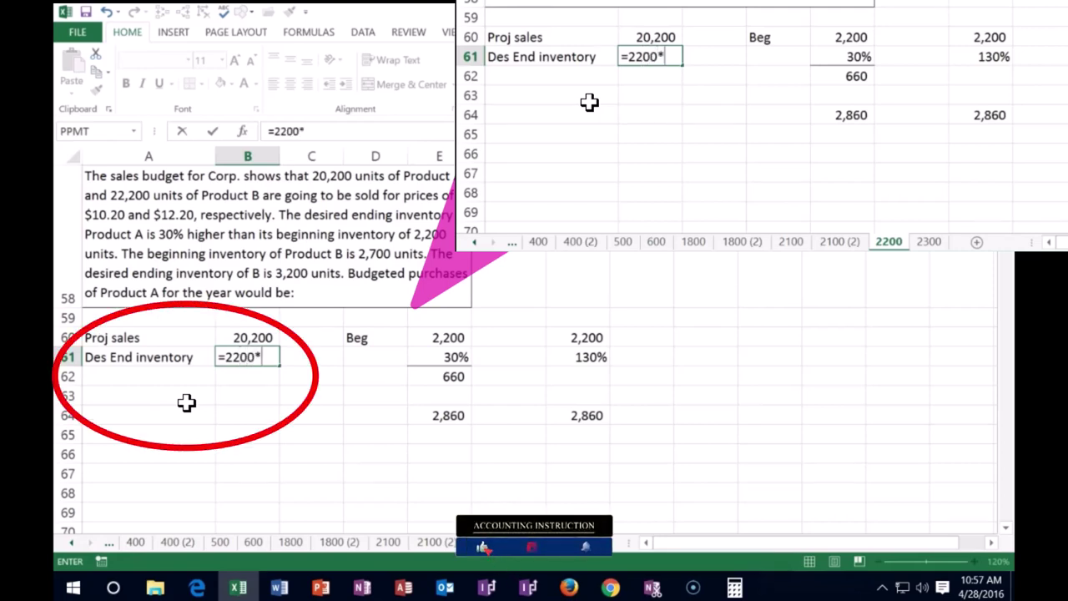
pyautogui.write('1.3')
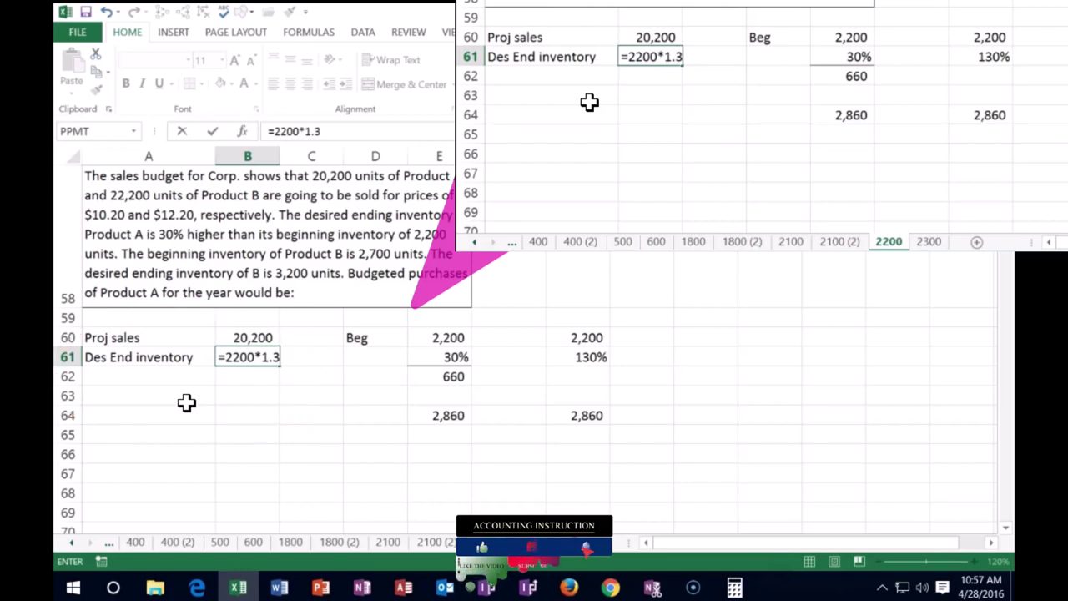
pyautogui.press('Return')
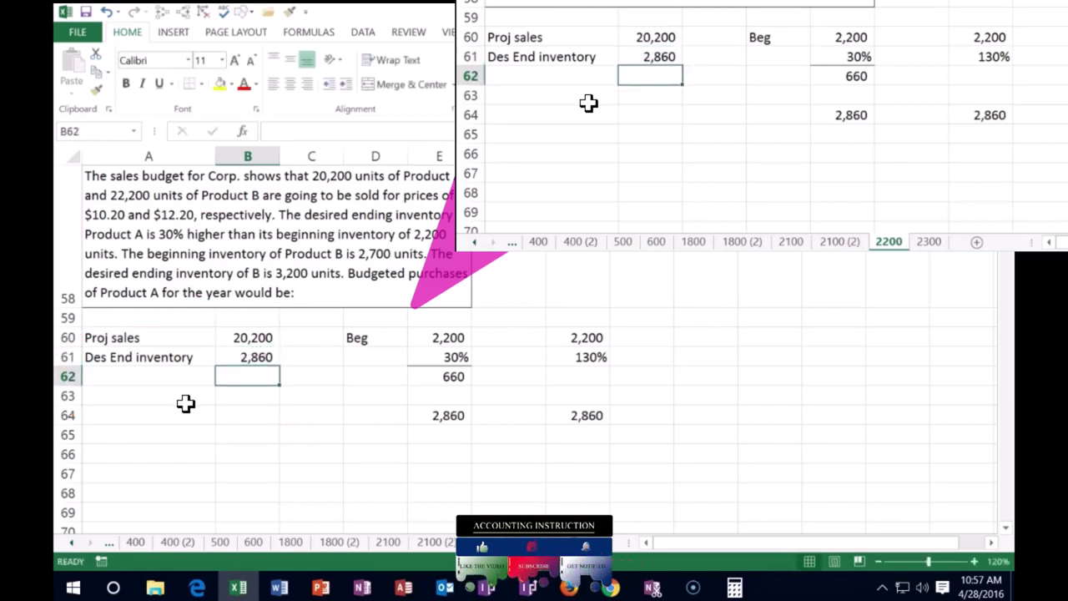
# Add the label "Beg" in A62 below the desired ending inventory label.
pyautogui.press('Left')
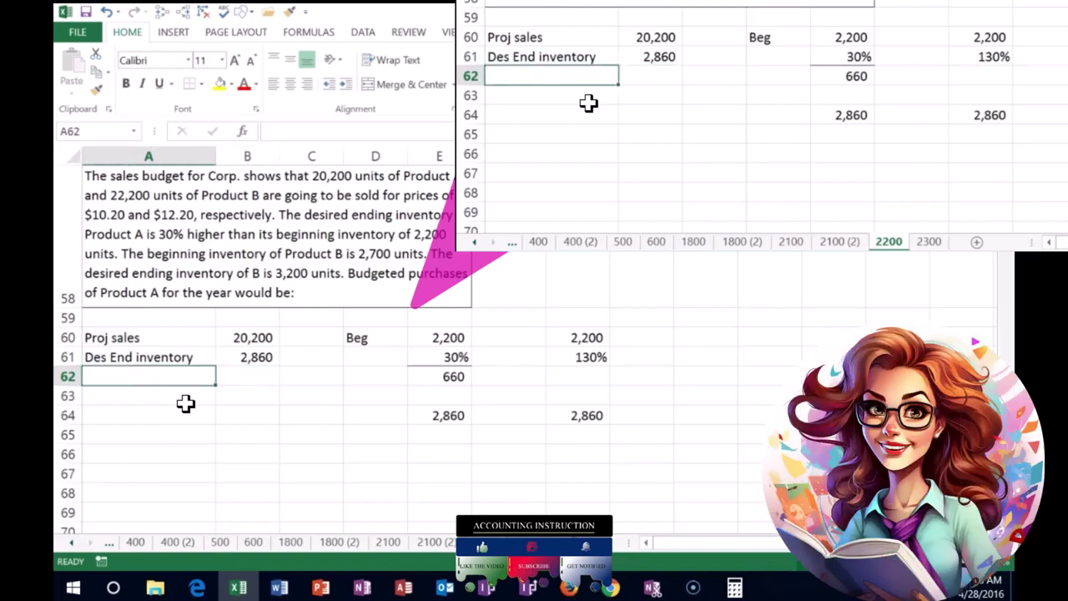
pyautogui.write('Beg')
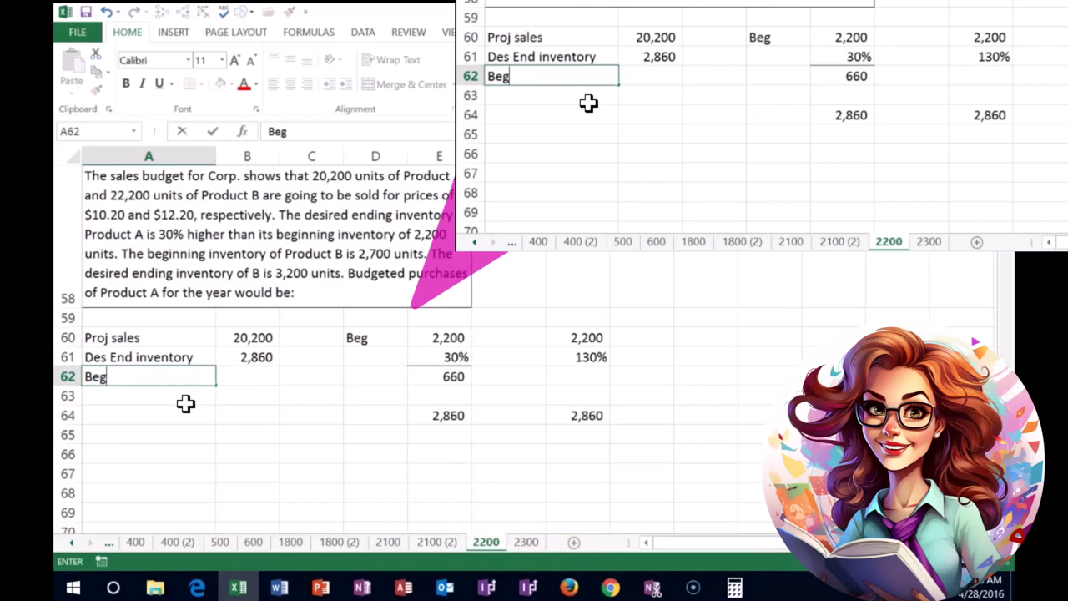
pyautogui.press('Return')
pyautogui.press('Up')
pyautogui.press('Right')
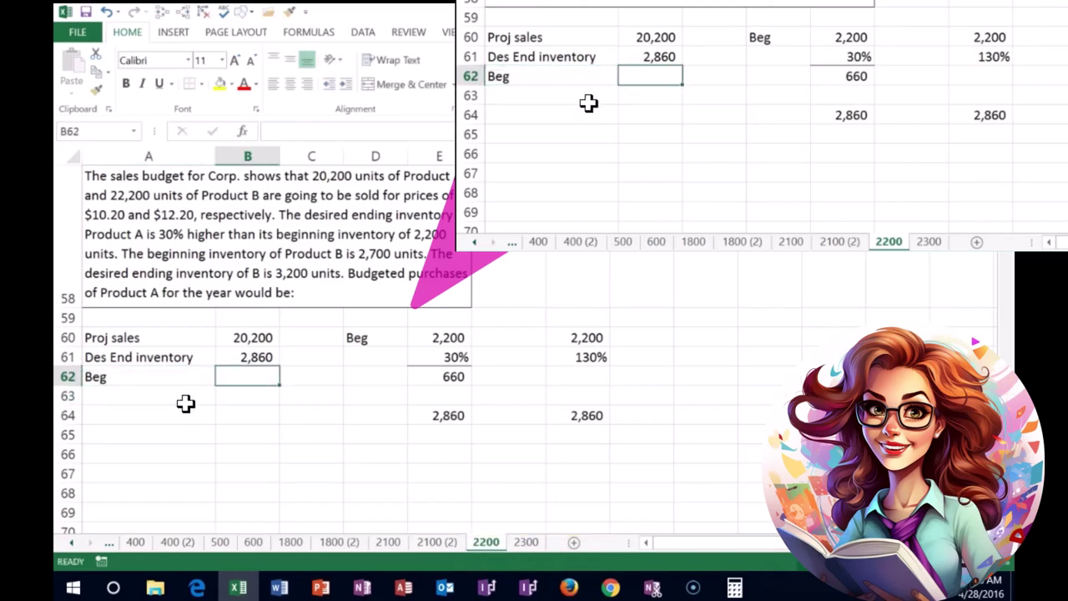
# Check the combined projected sales and ending inventory in B60:B61, and enter the beginning inventory as -2200 in B62.
pyautogui.click(230, 337)
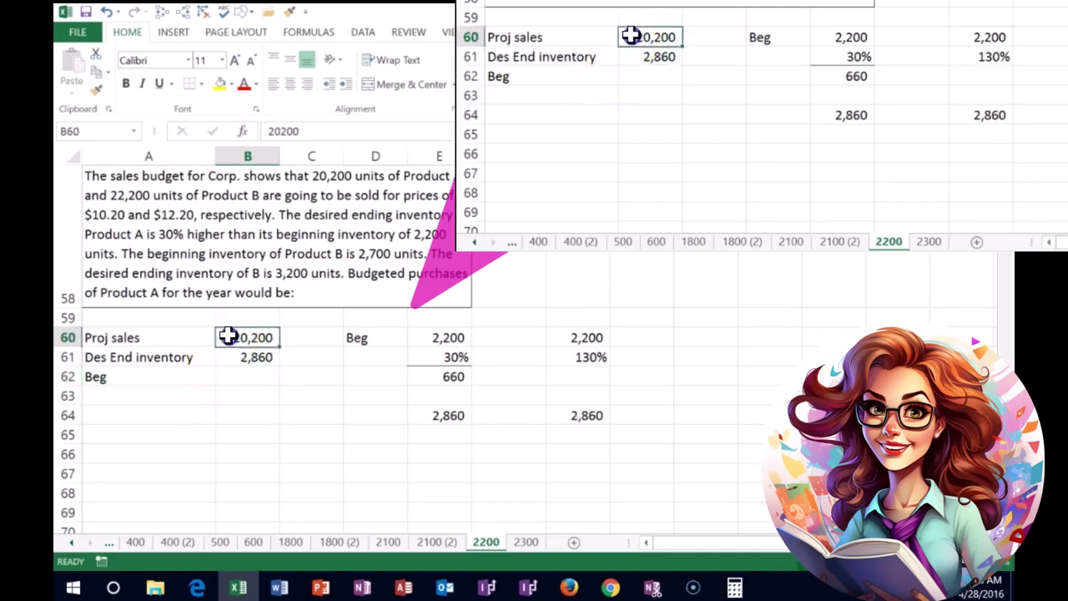
pyautogui.moveTo(228, 336); pyautogui.dragTo(228, 352)
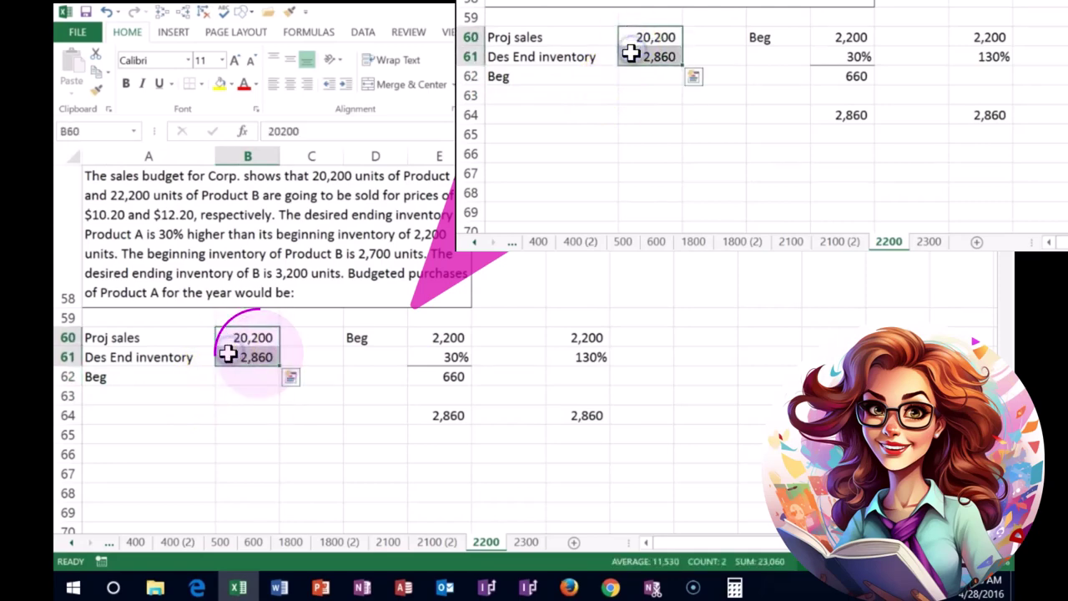
pyautogui.click(233, 374)
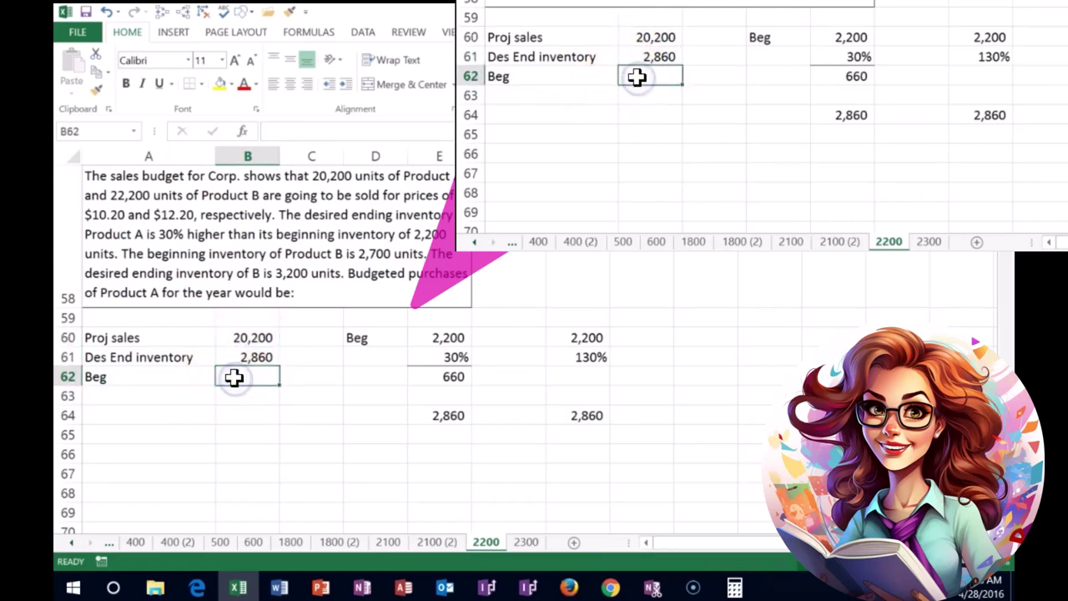
pyautogui.write('-')
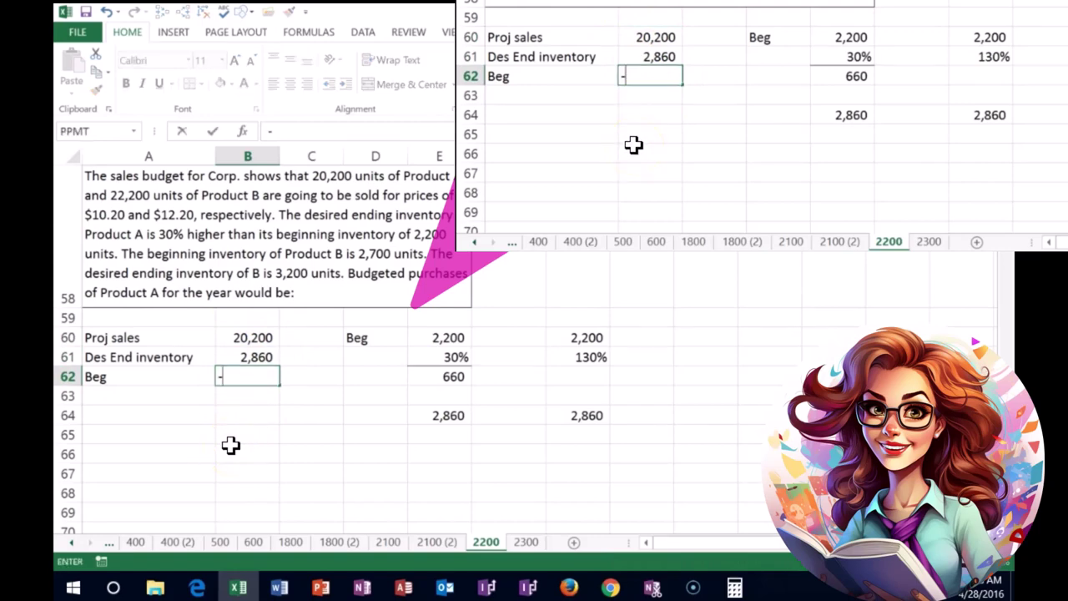
pyautogui.write('22')
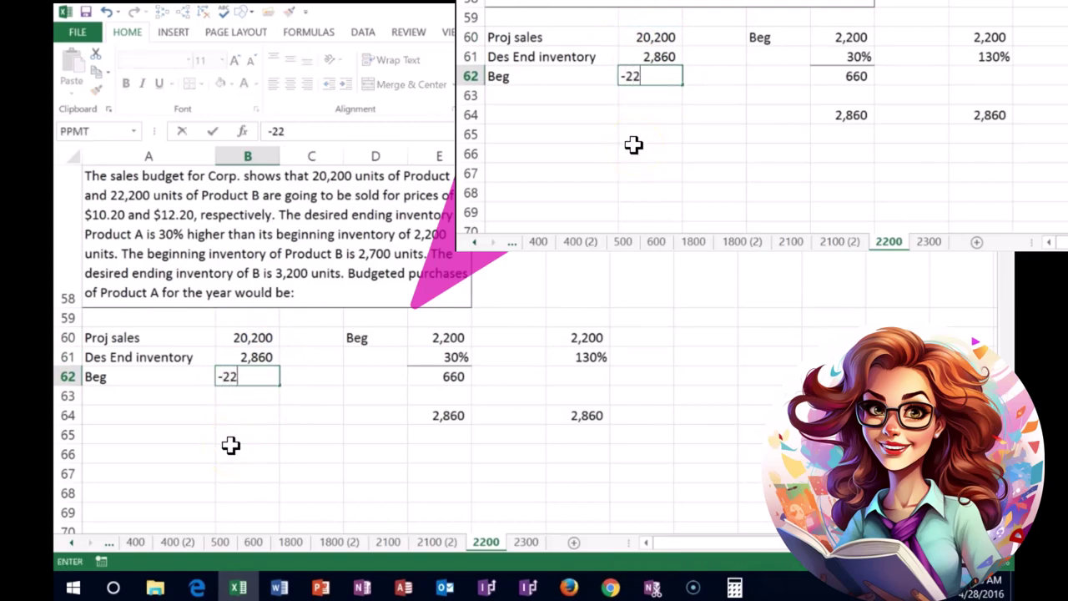
pyautogui.write('00')
pyautogui.press('Return')
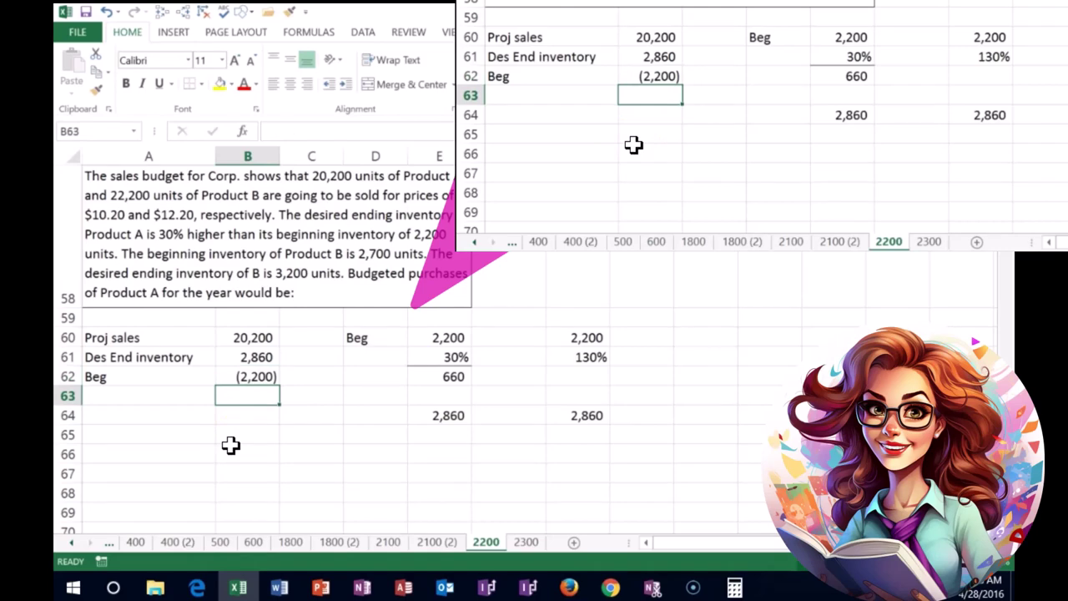
# Total the projected sales, desired ending inventory and beginning inventory in B63 with a SUM of B60:B62.
pyautogui.write('=Su')
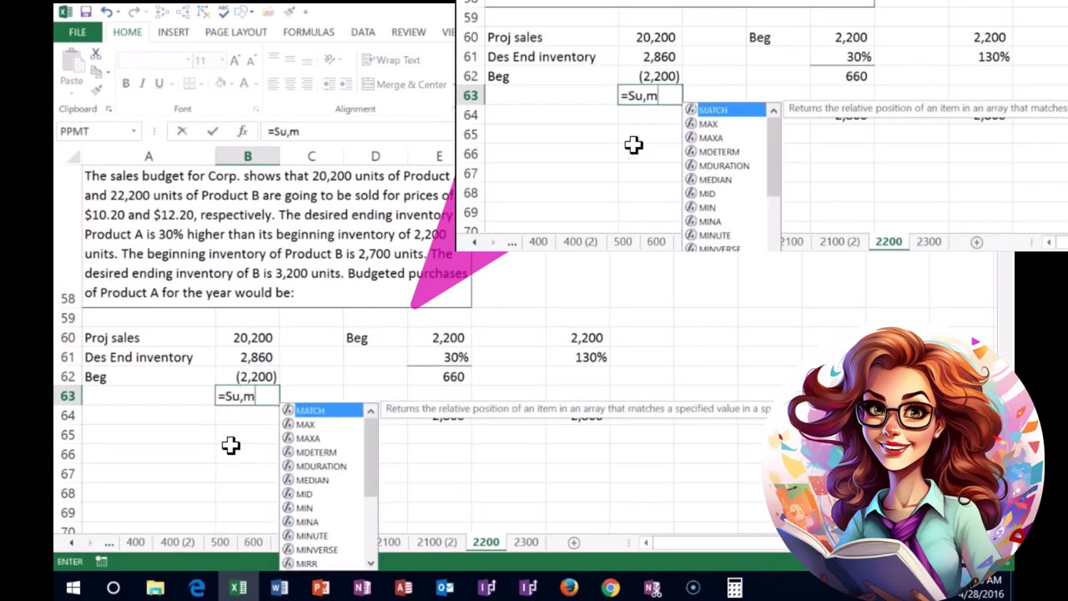
pyautogui.write('m(')
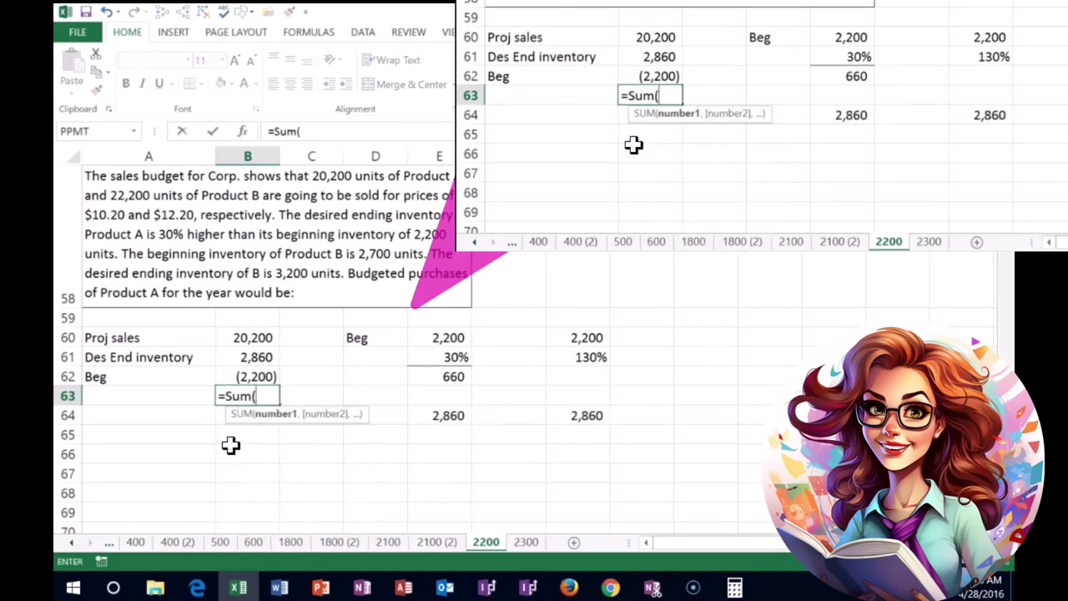
pyautogui.moveTo(251, 340); pyautogui.dragTo(249, 371)
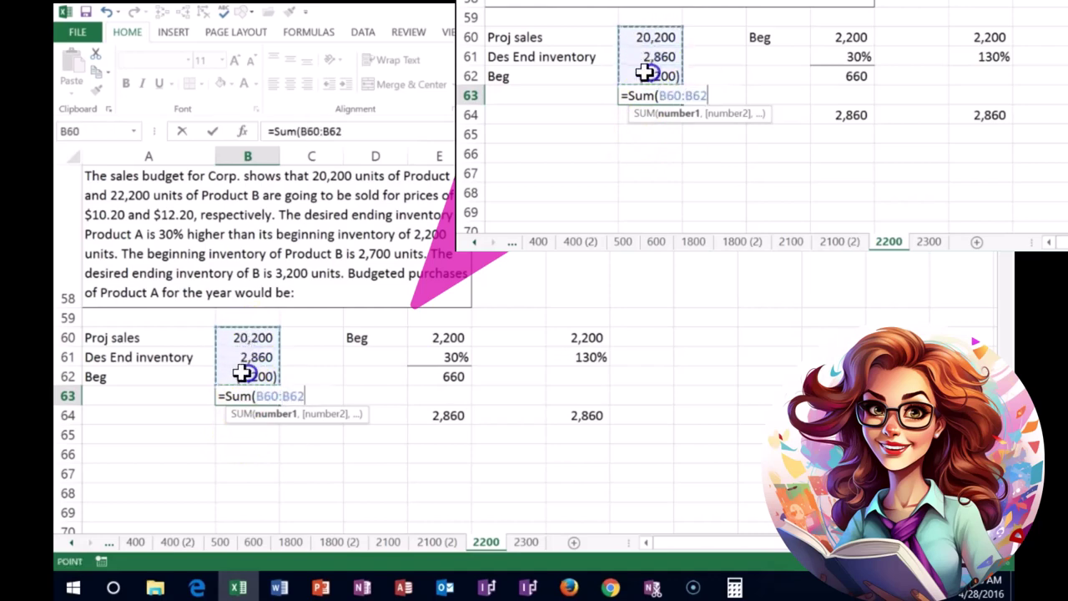
pyautogui.press('Return')
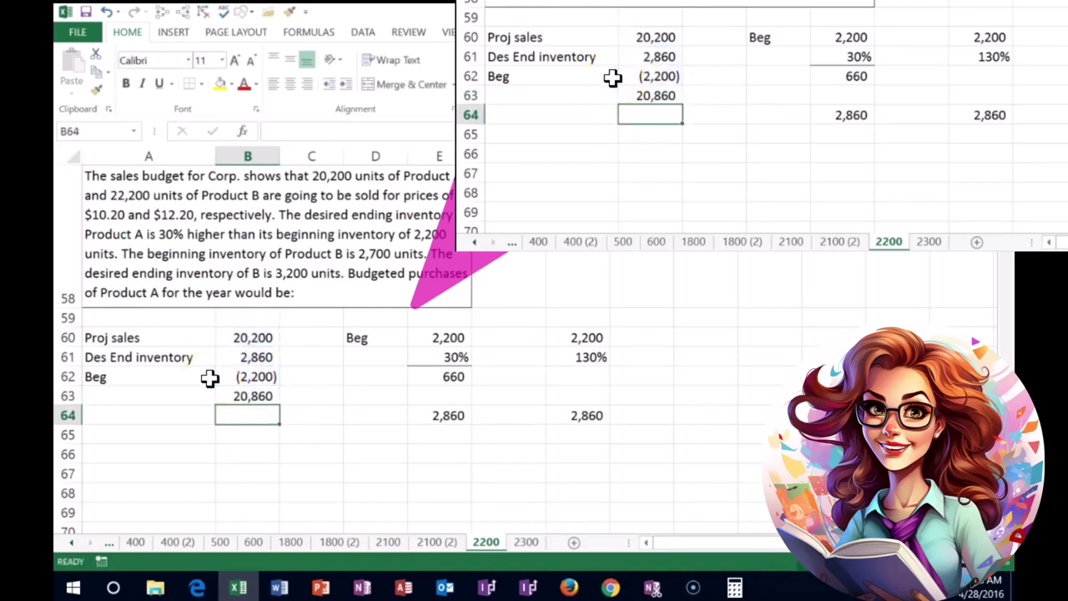
# Switch to Calculator, move it clear of the budget figures, and compute 20200 + 2860 - 2200 to check the purchases.
pyautogui.click(734, 587)
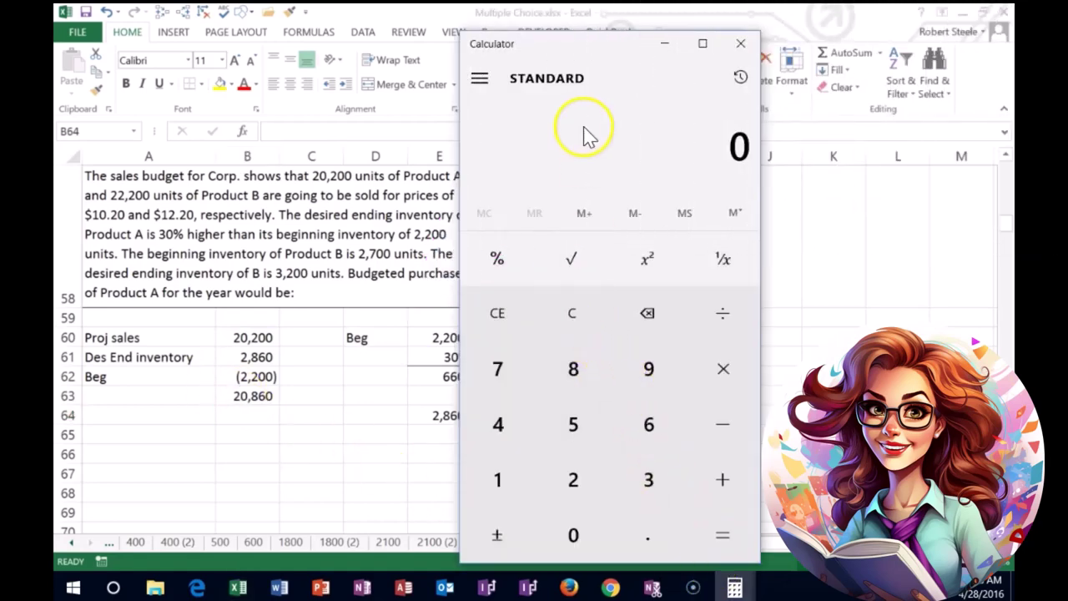
pyautogui.moveTo(564, 52); pyautogui.dragTo(450, 37)
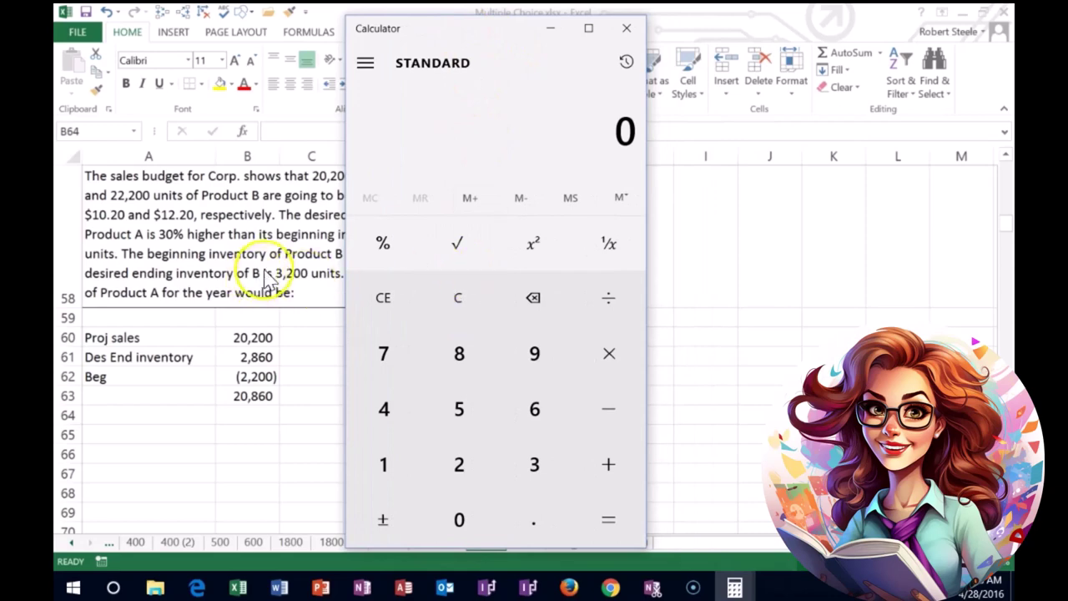
pyautogui.write('20200')
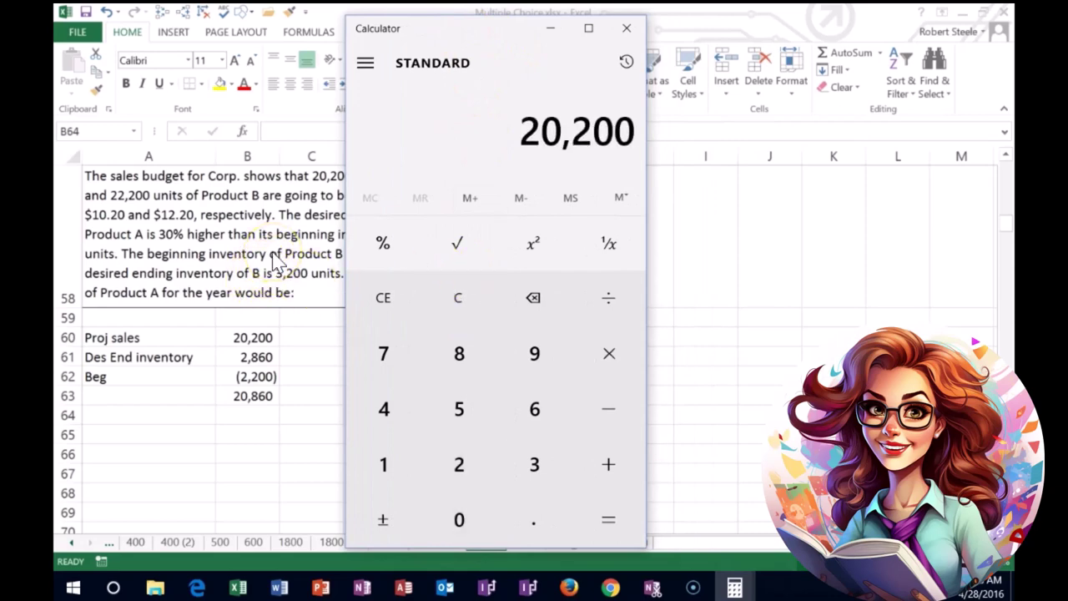
pyautogui.press('+')
pyautogui.write('2860')
pyautogui.press('-')
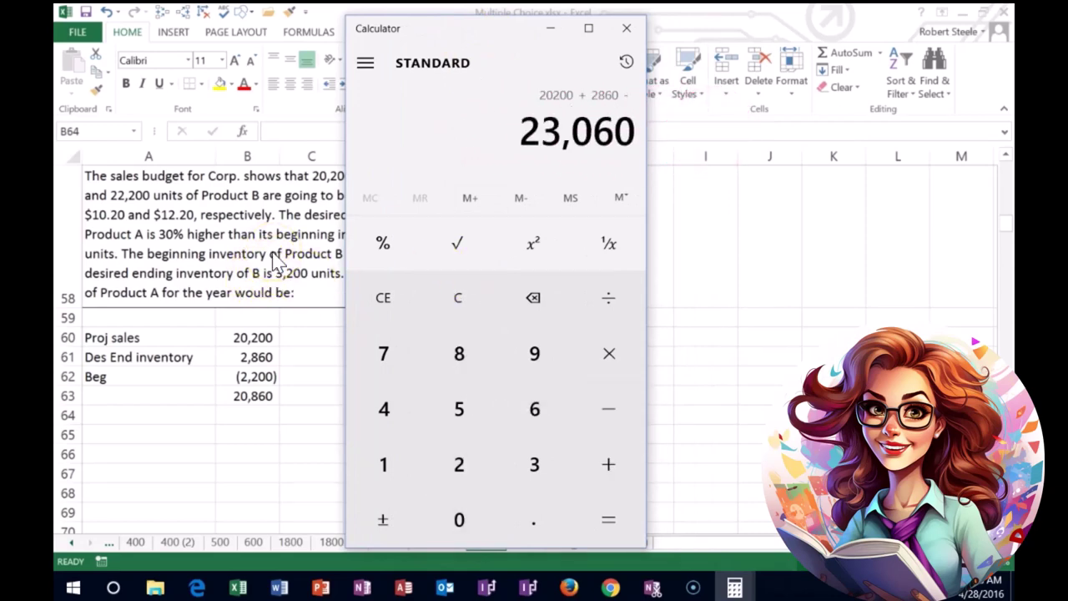
pyautogui.write('2,200')
pyautogui.press('Return')
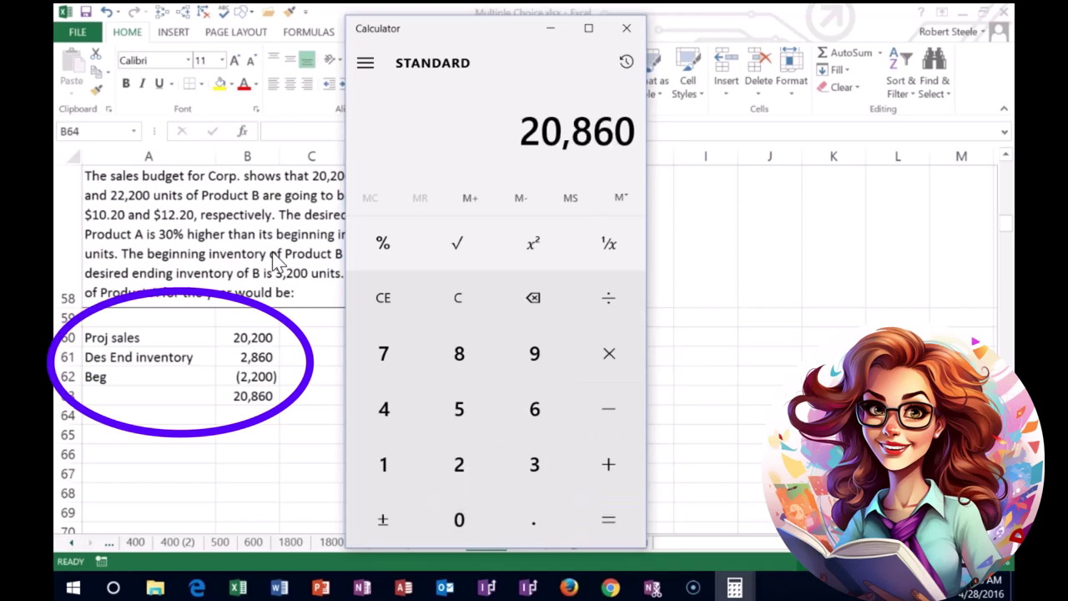